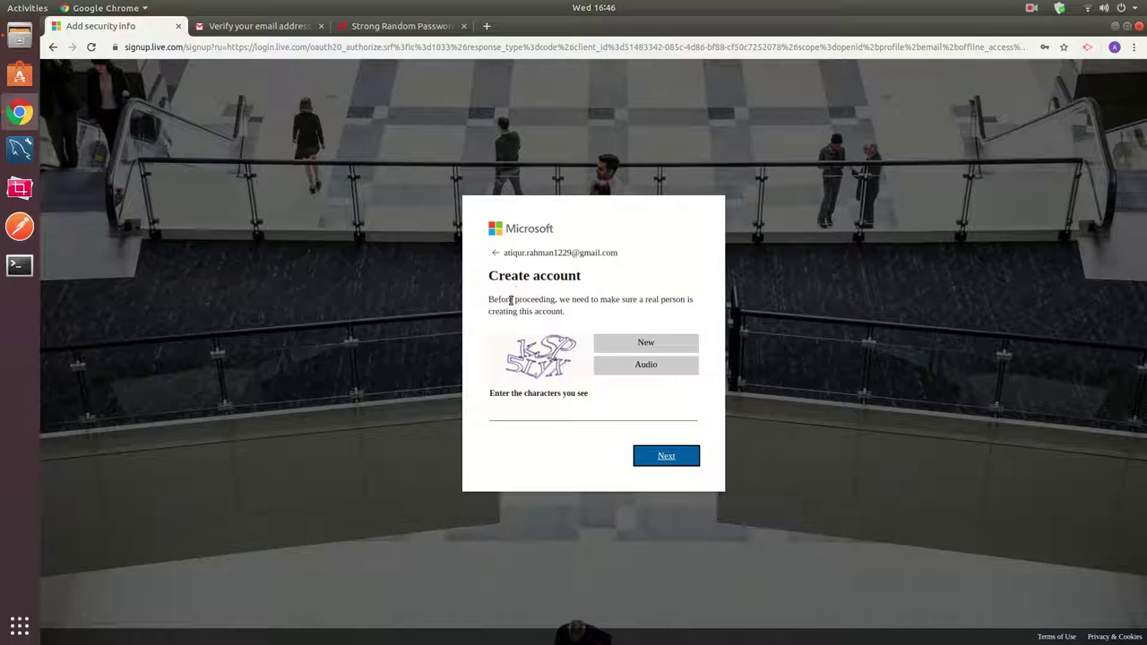
Enter the displayed CAPTCHA characters and continue to the Azure free account sign-up form.
click(556, 414)
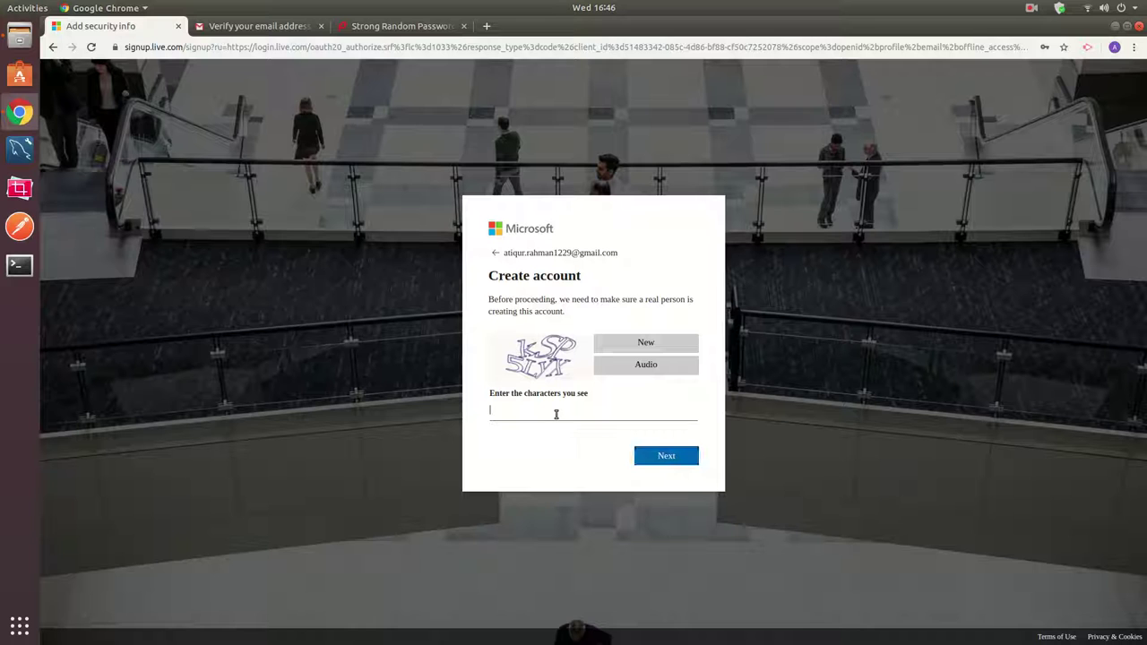
click(556, 414)
text(ksp5lyx)
click(665, 459)
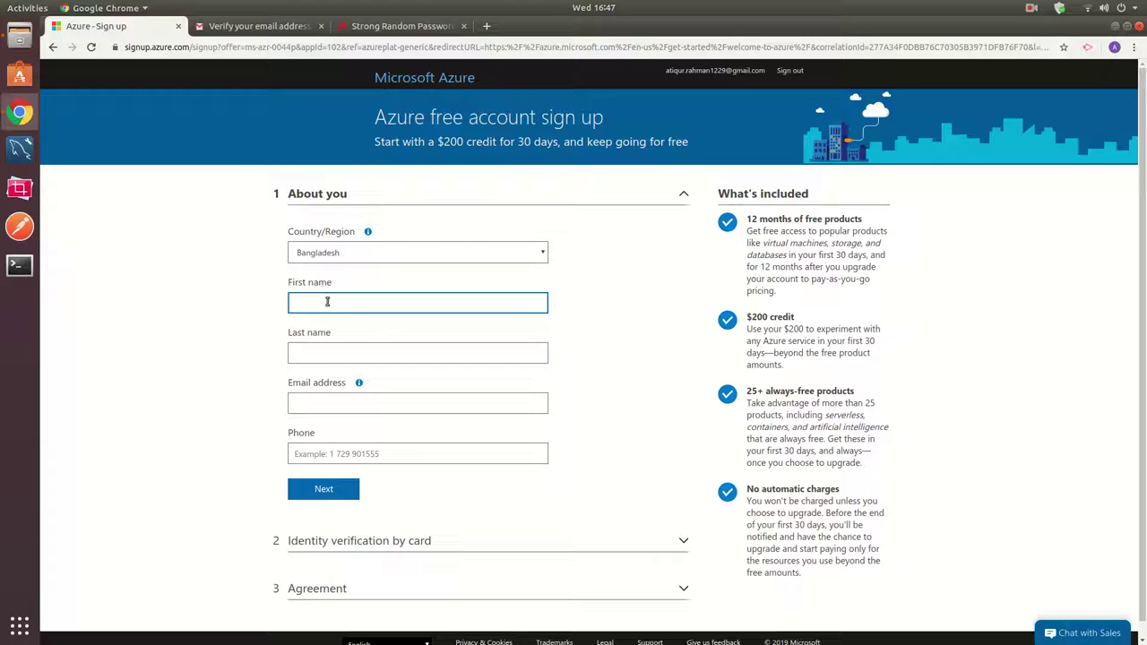
Fill in the first name, last name and e-mail address in About you.
key(Tab)
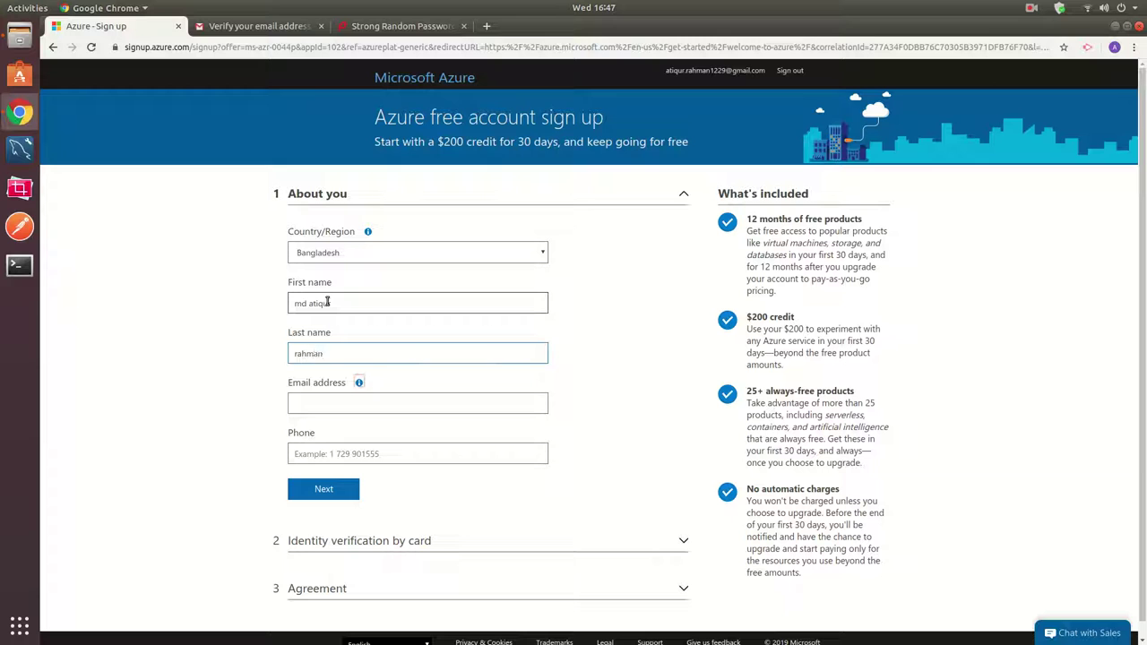
key(Tab)
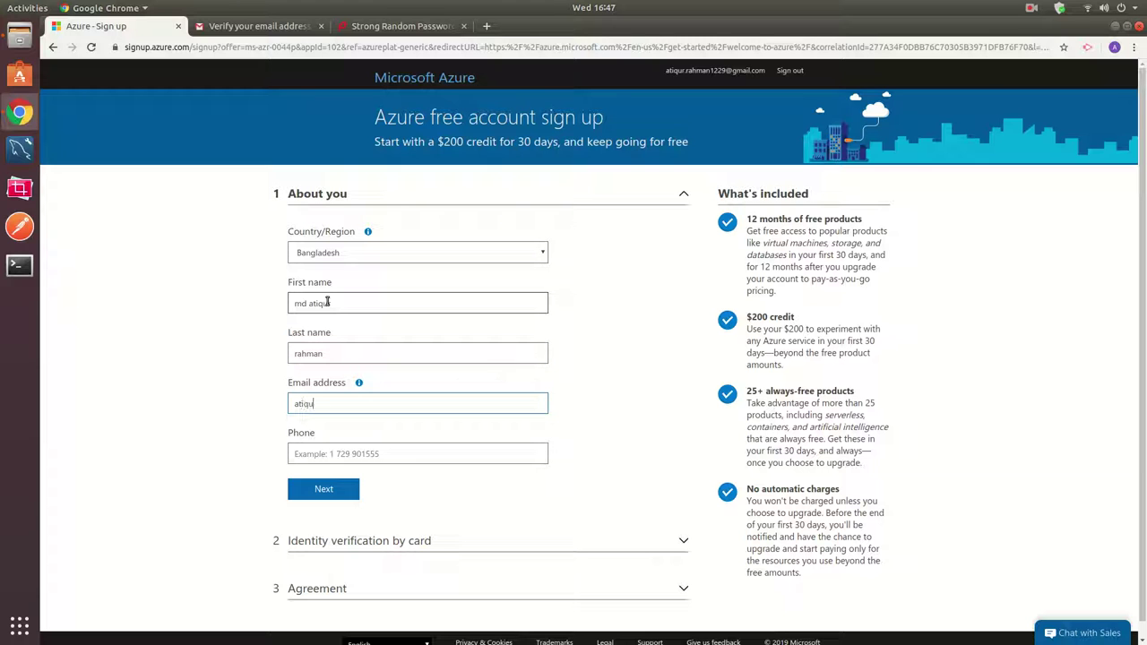
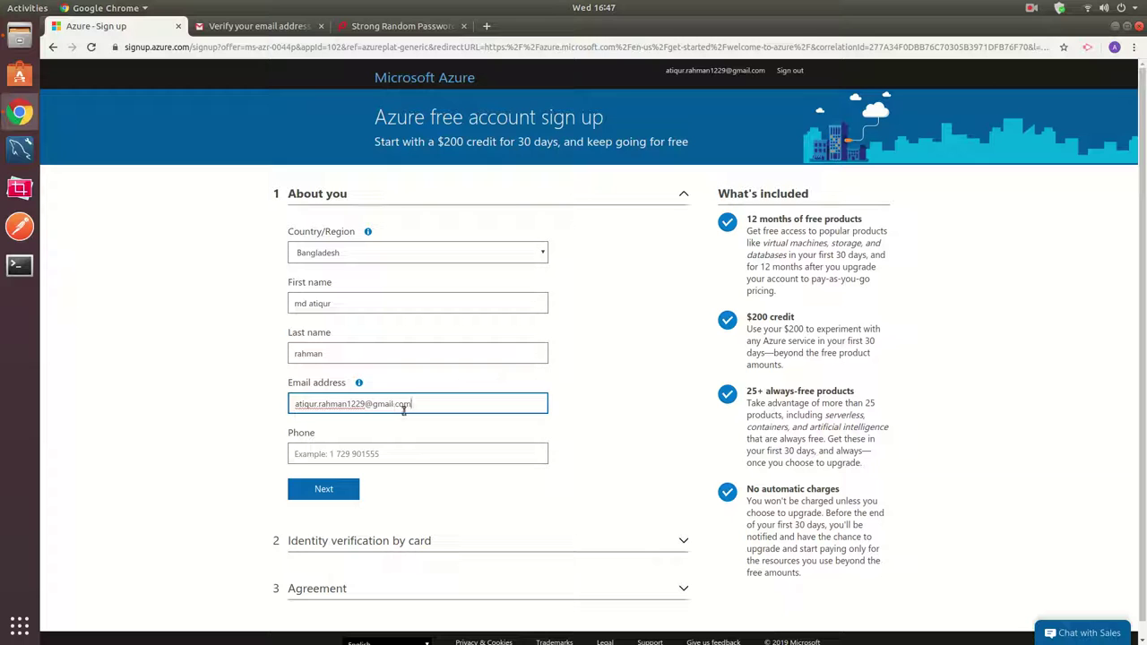
click(468, 458)
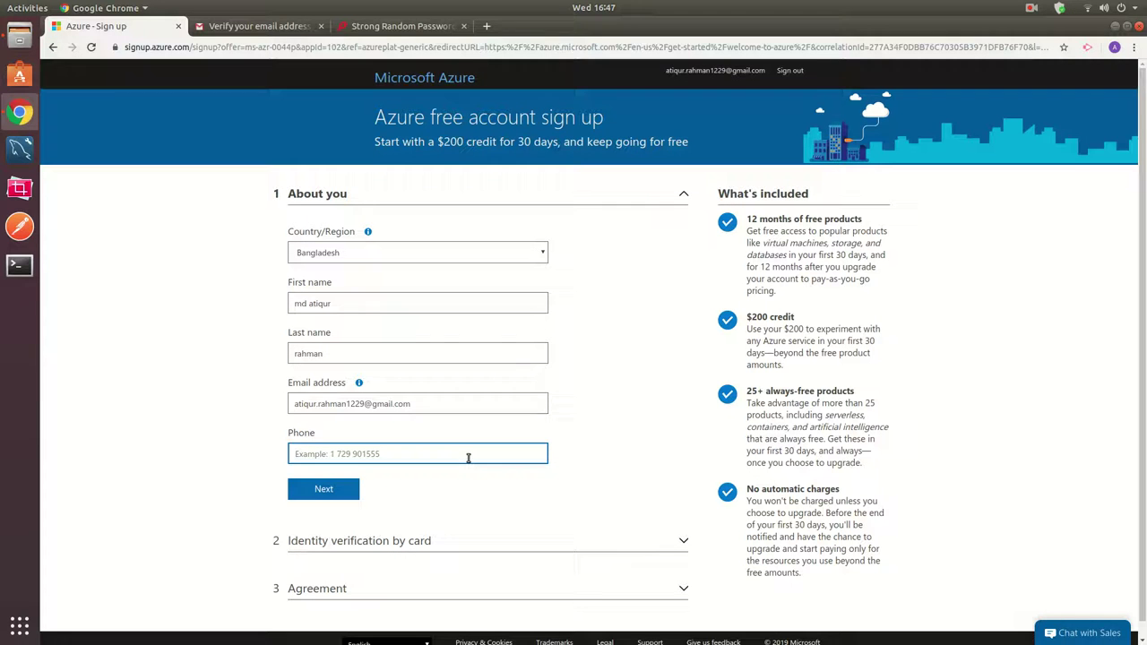
Attempt to continue, then return to complete the required phone number field.
click(336, 488)
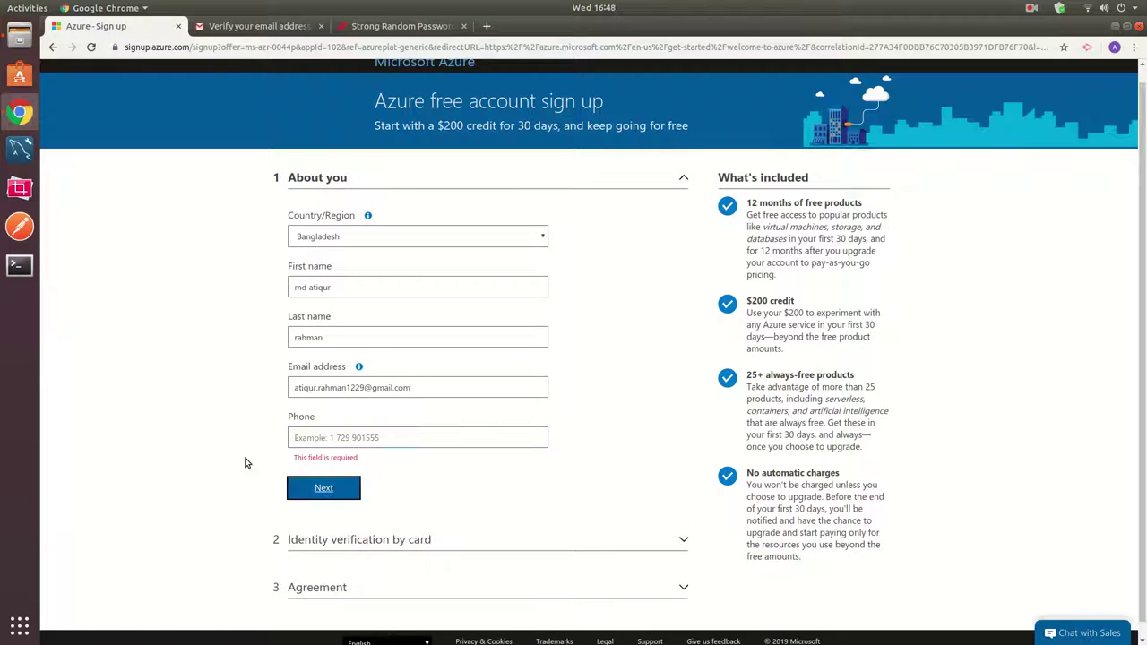
click(310, 438)
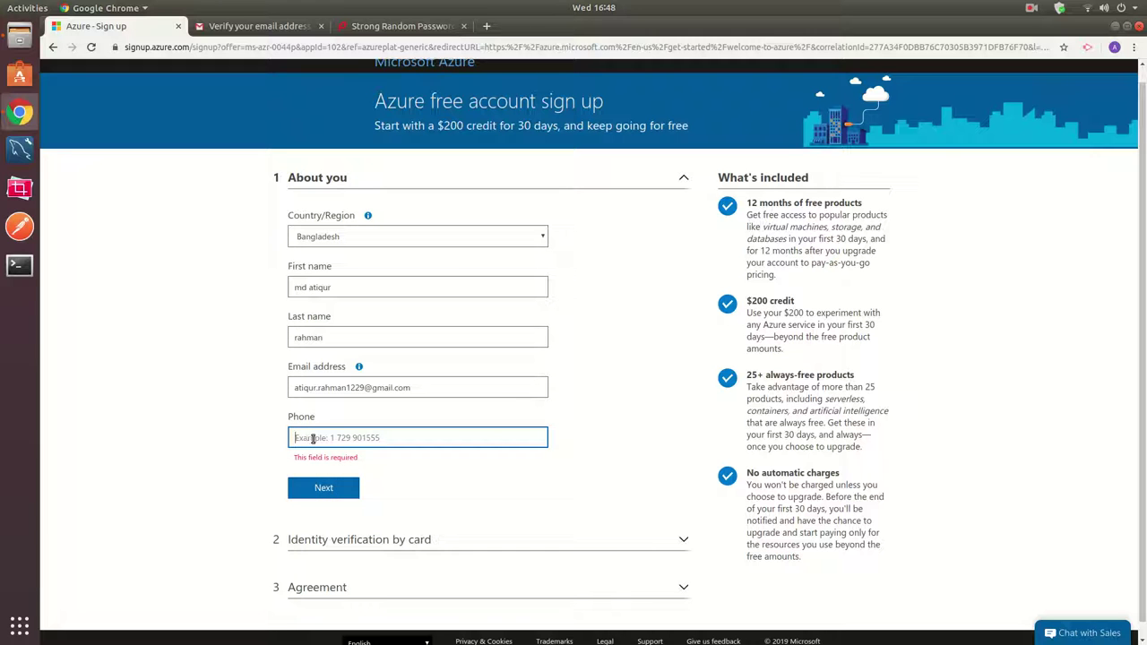
click(1029, 12)
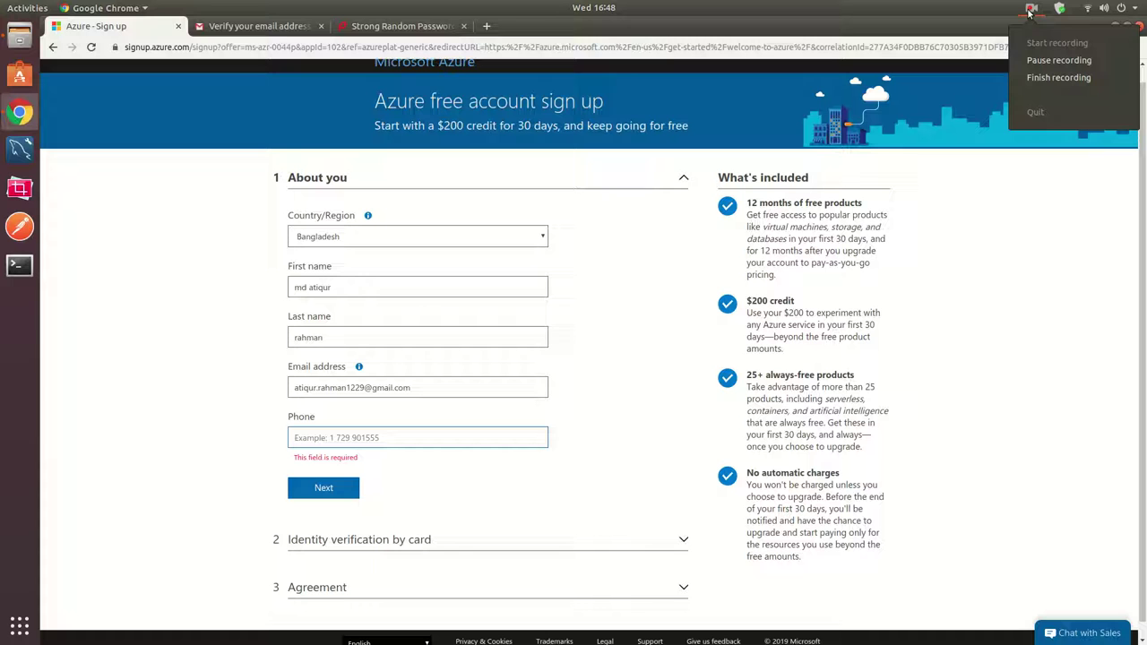
click(1041, 61)
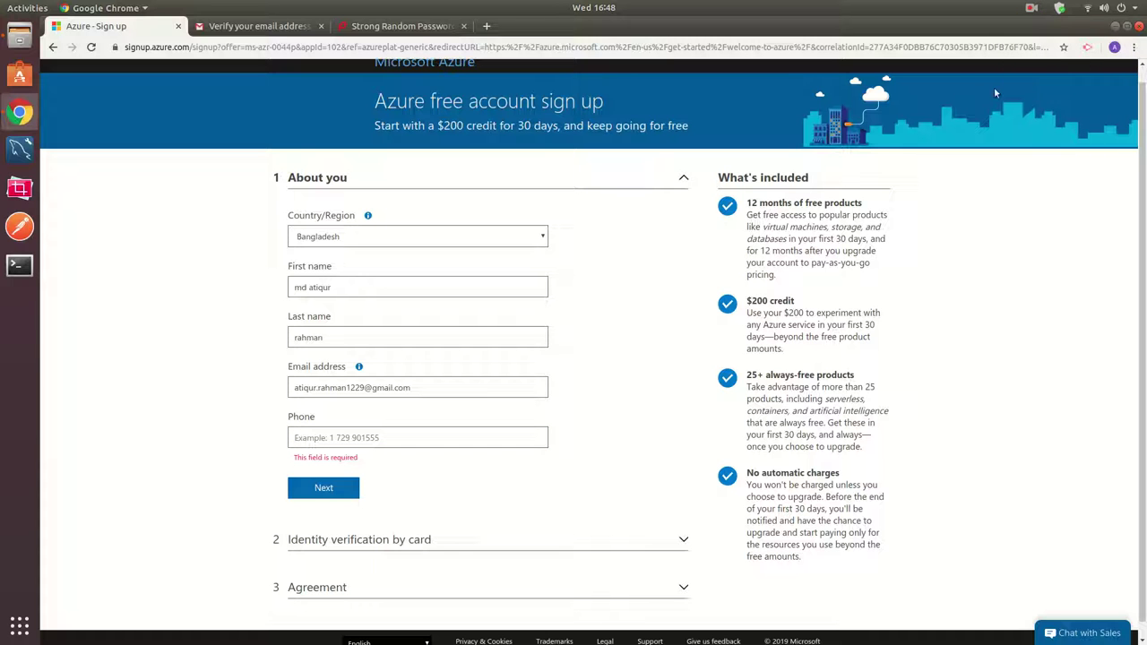
click(1030, 11)
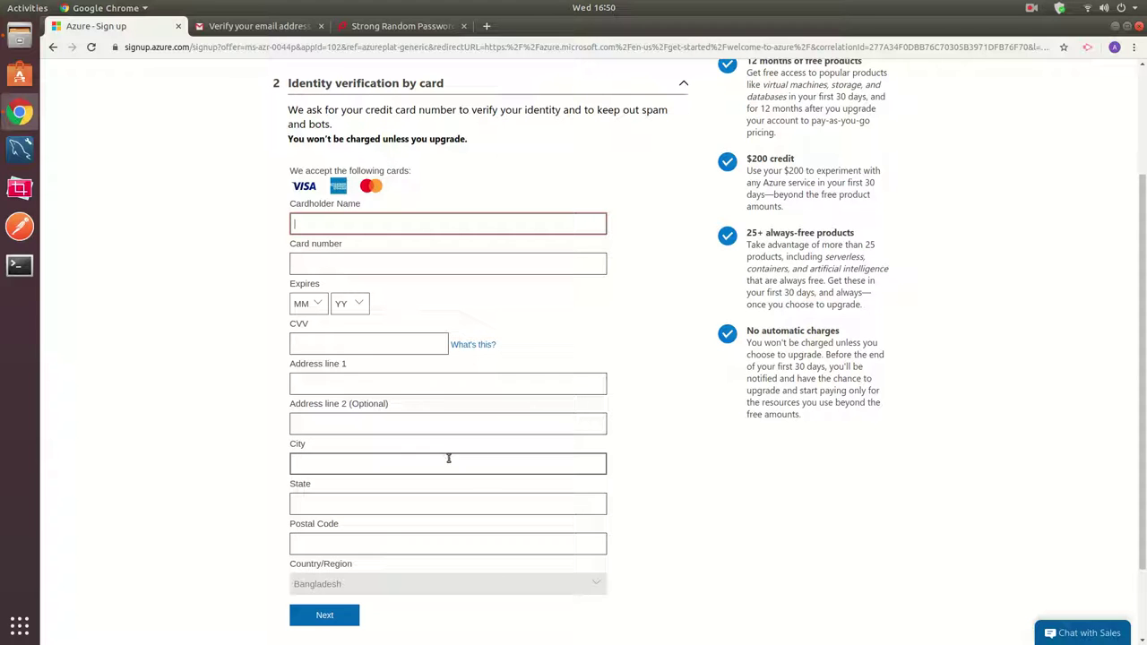
Complete the card verification and tick both Agreement consent boxes.
click(645, 422)
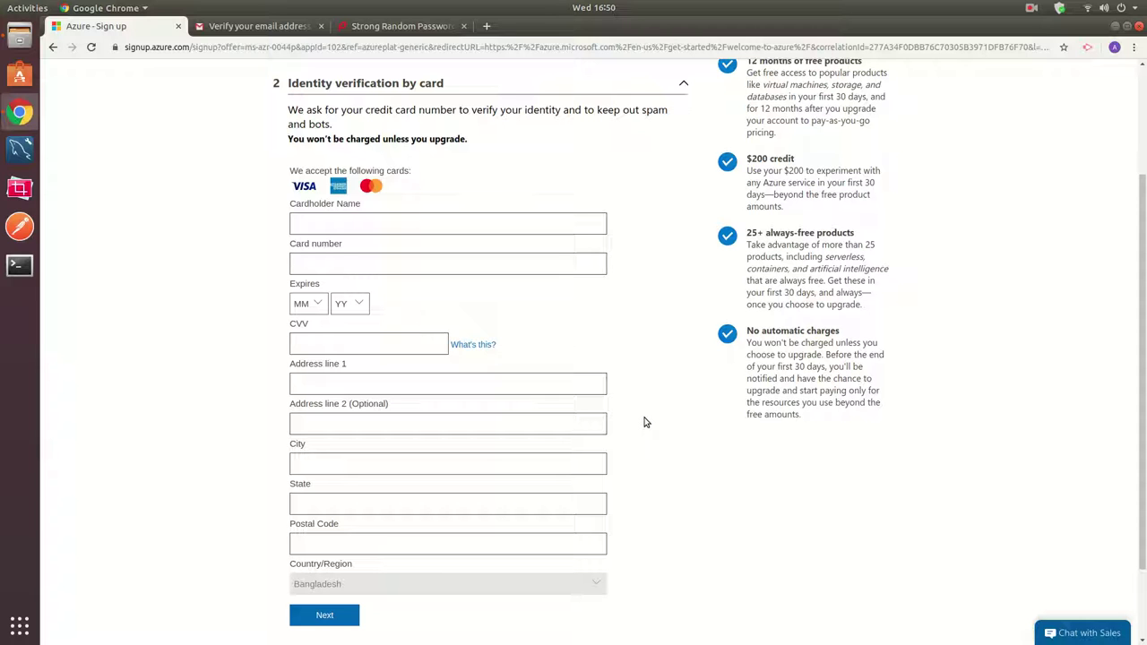
click(1032, 8)
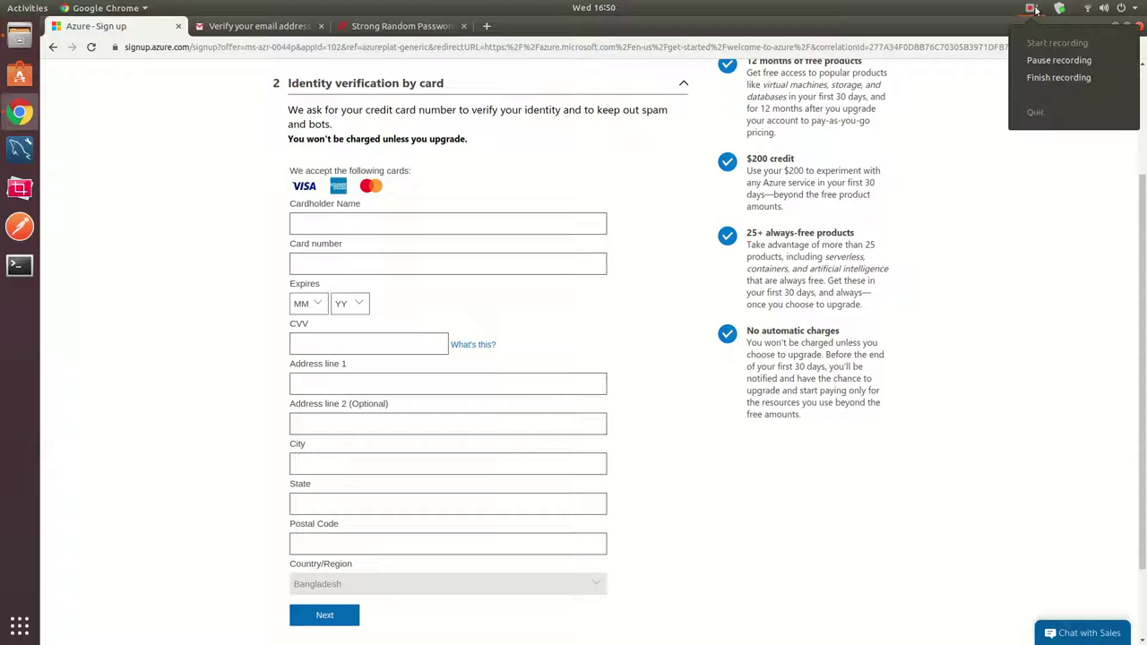
click(1034, 60)
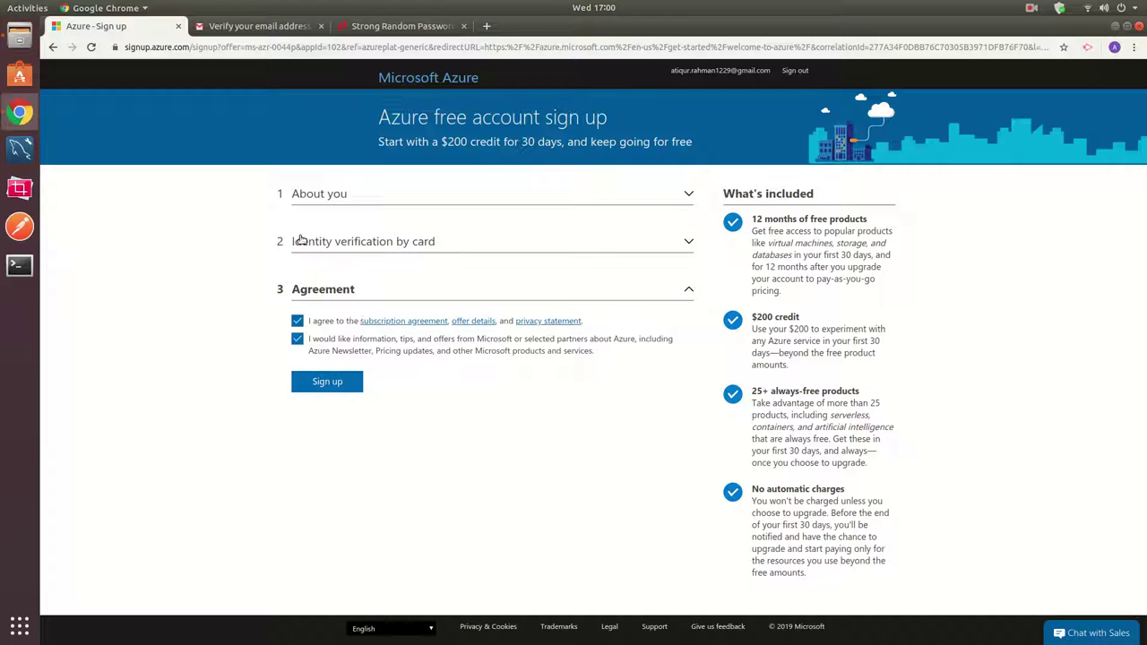
Submit the sign-up and wait for the 'You're ready to start with Azure' page.
click(326, 385)
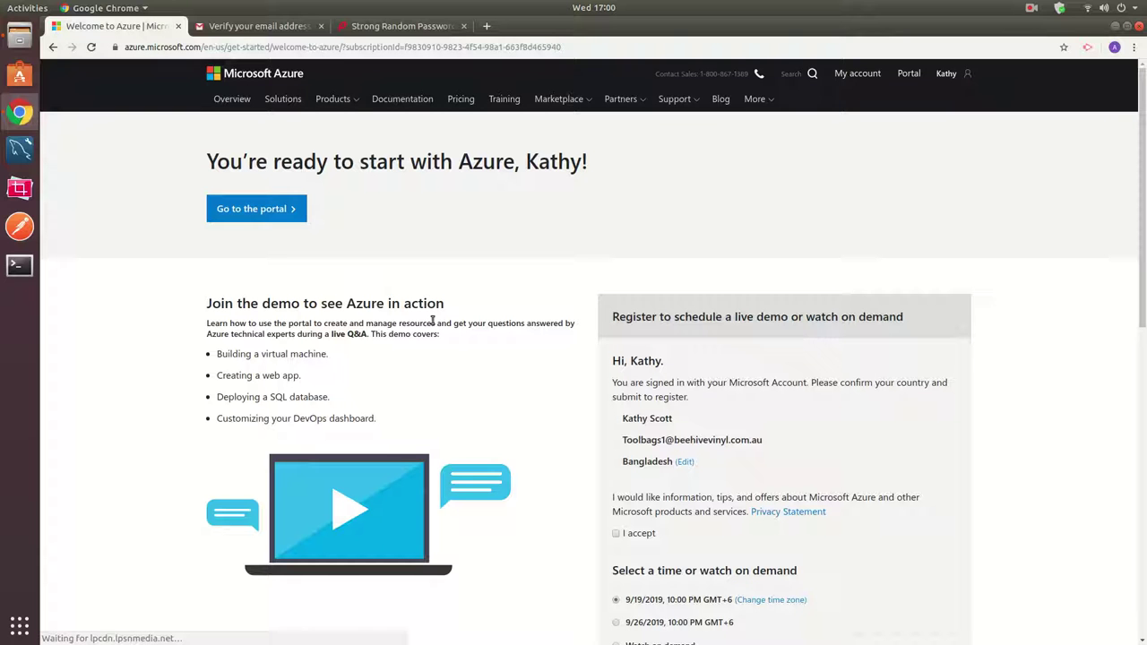
Go from My account to the Azure portal, signing in with the newly created account.
scroll(456, 336, down, 3)
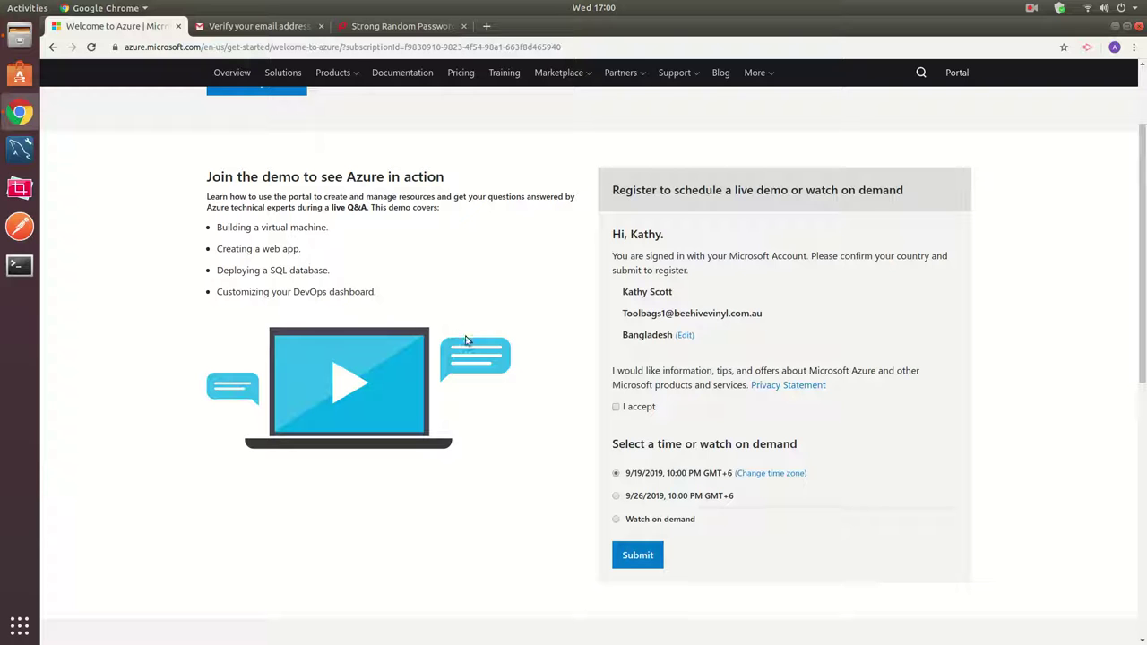
scroll(465, 339, up, 3)
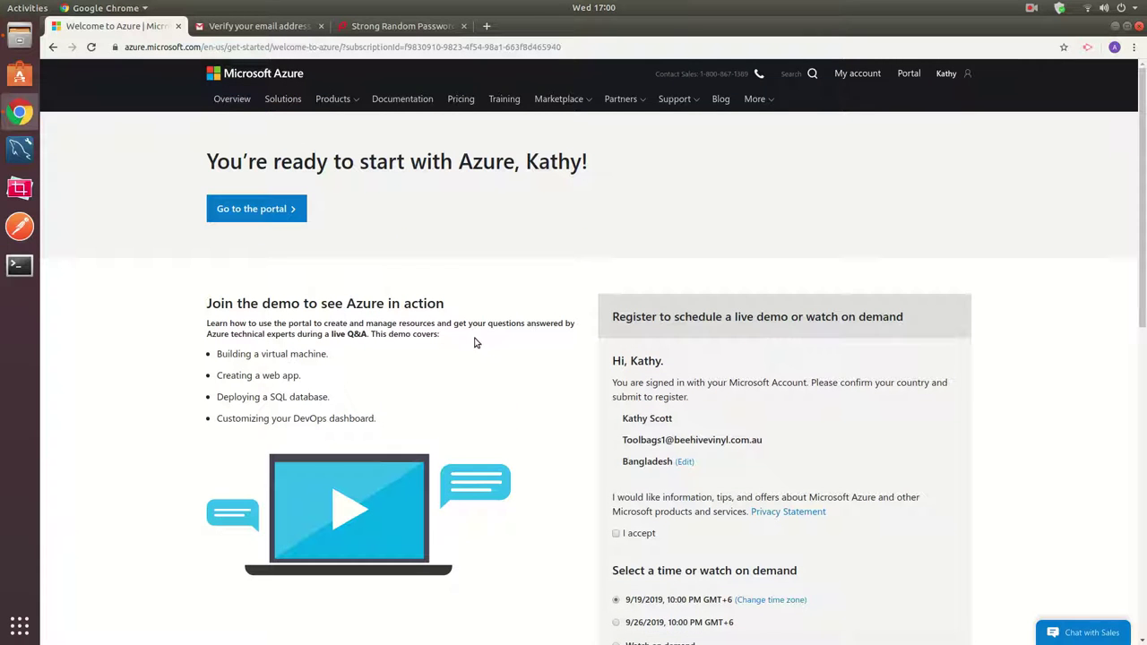
click(856, 76)
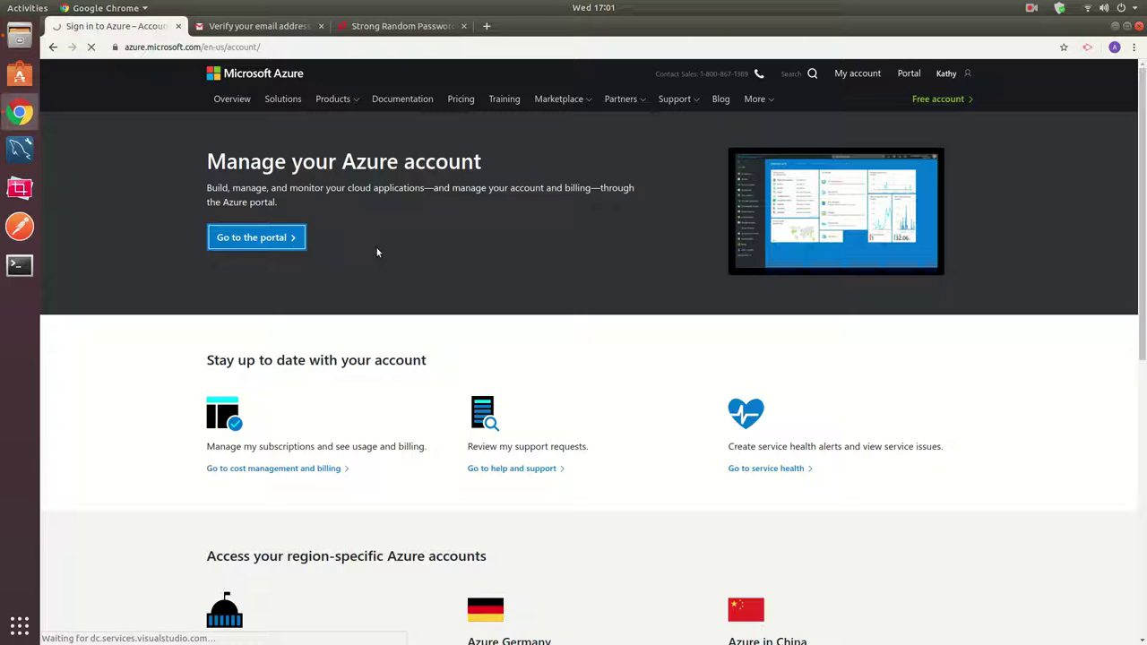
key(Return)
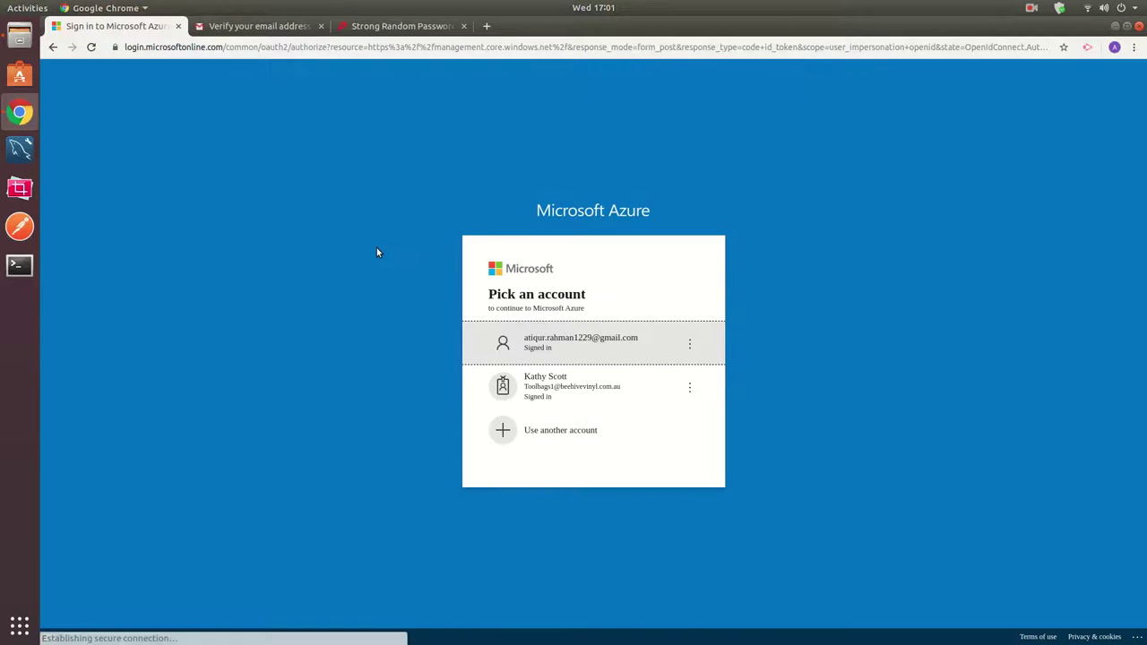
click(552, 342)
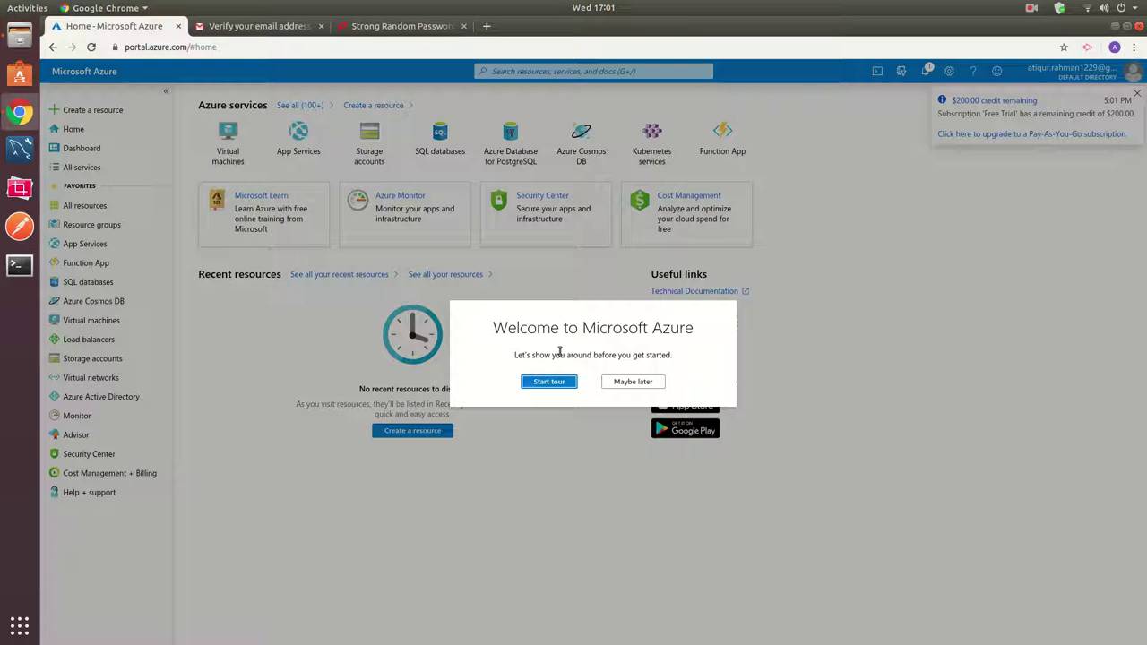
Skip the welcome tour and check the signed-in account's details.
click(627, 382)
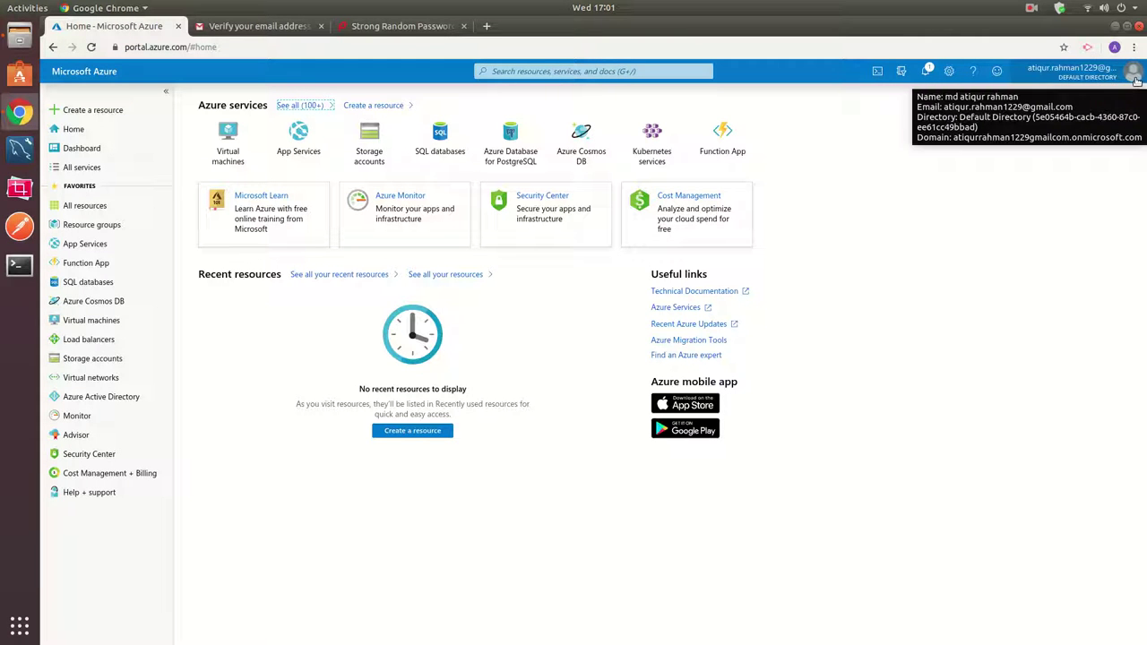
click(1091, 78)
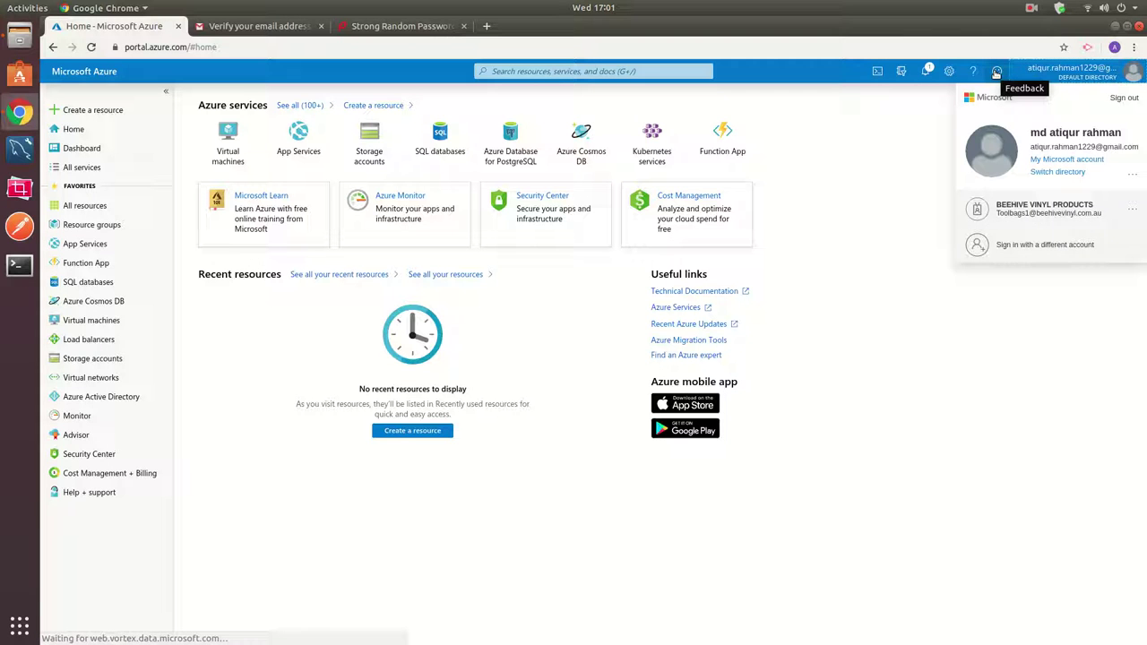
click(865, 189)
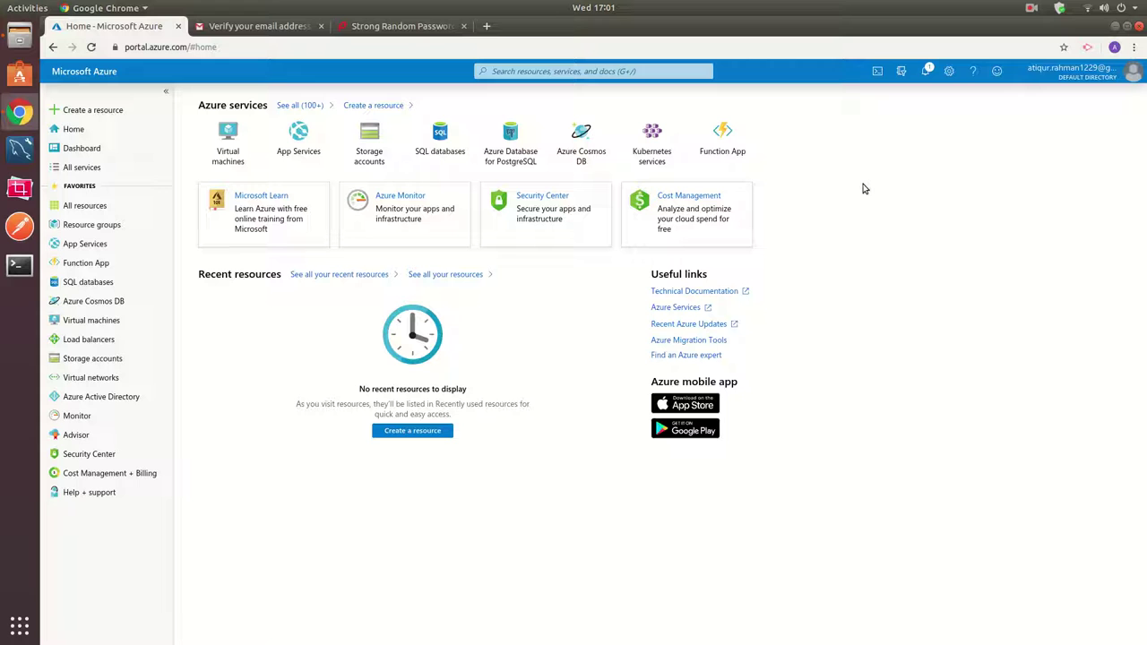
Dismiss the $200 credit notification and open the empty Virtual machines list.
click(926, 72)
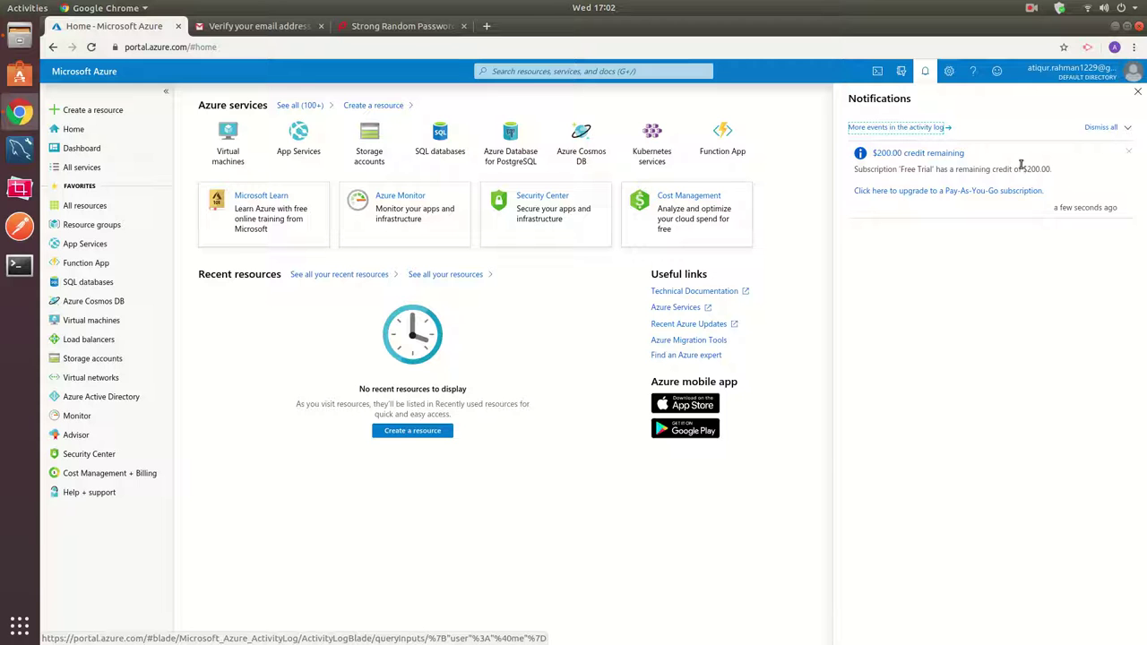
click(1128, 152)
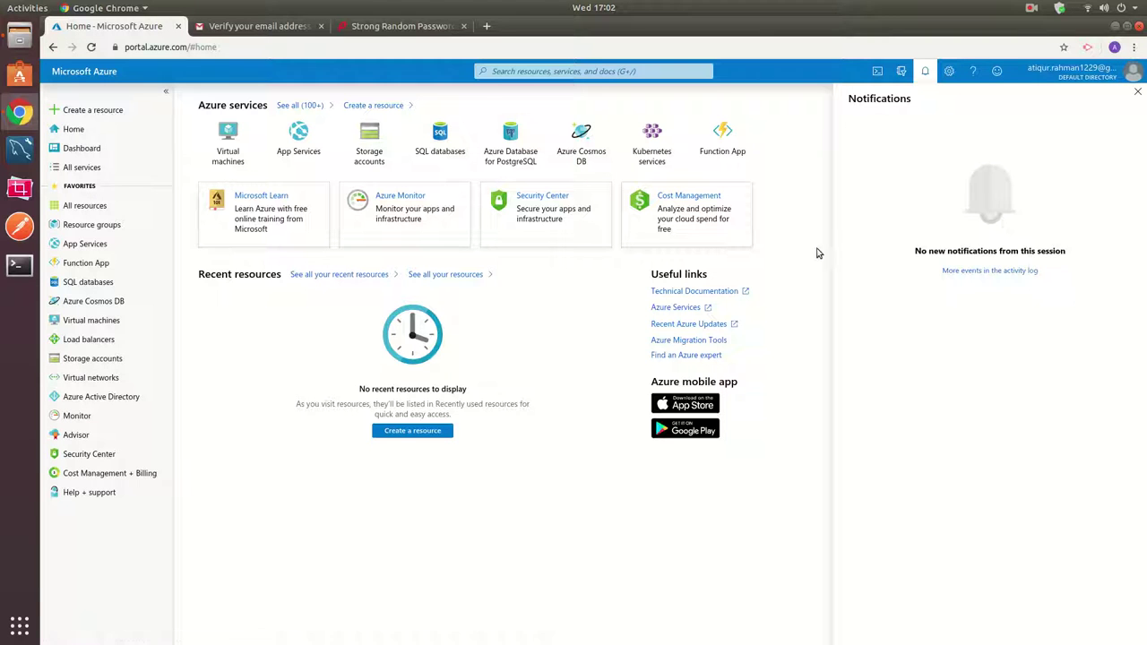
click(1137, 91)
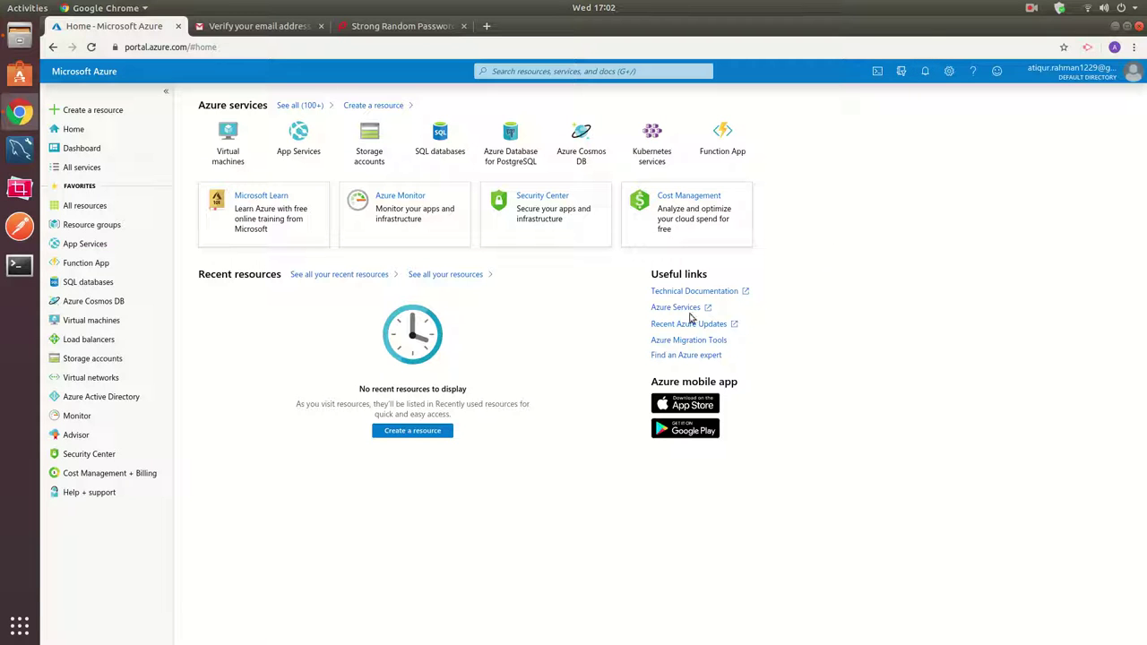
click(230, 162)
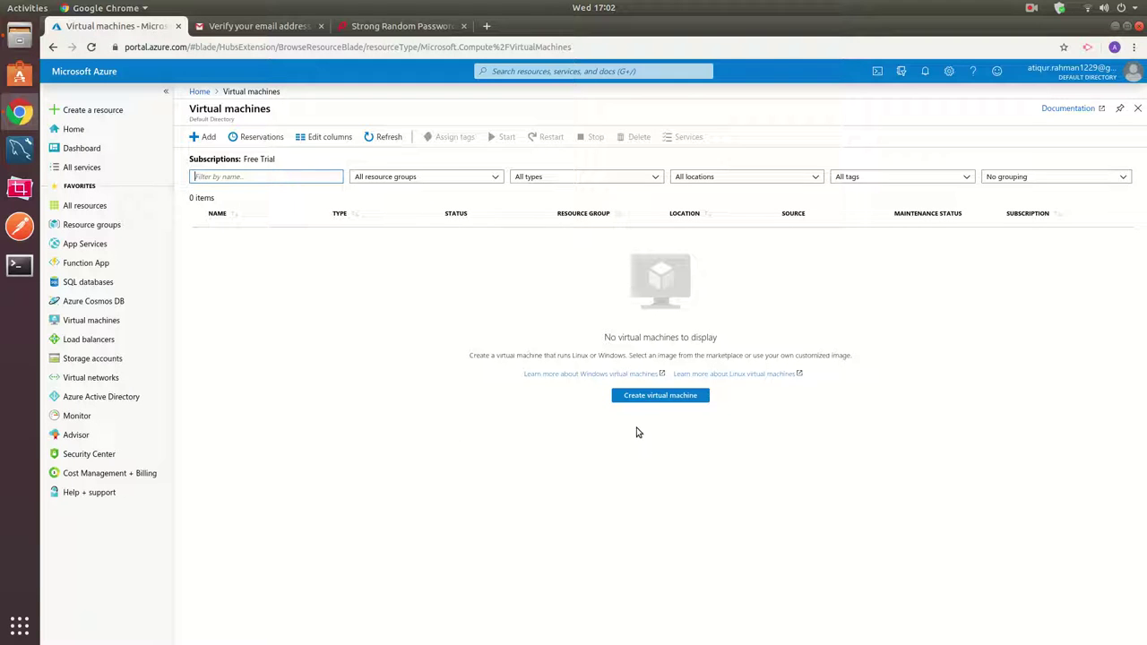
Open the Create a virtual machine Basics form from the Virtual machines page.
click(654, 397)
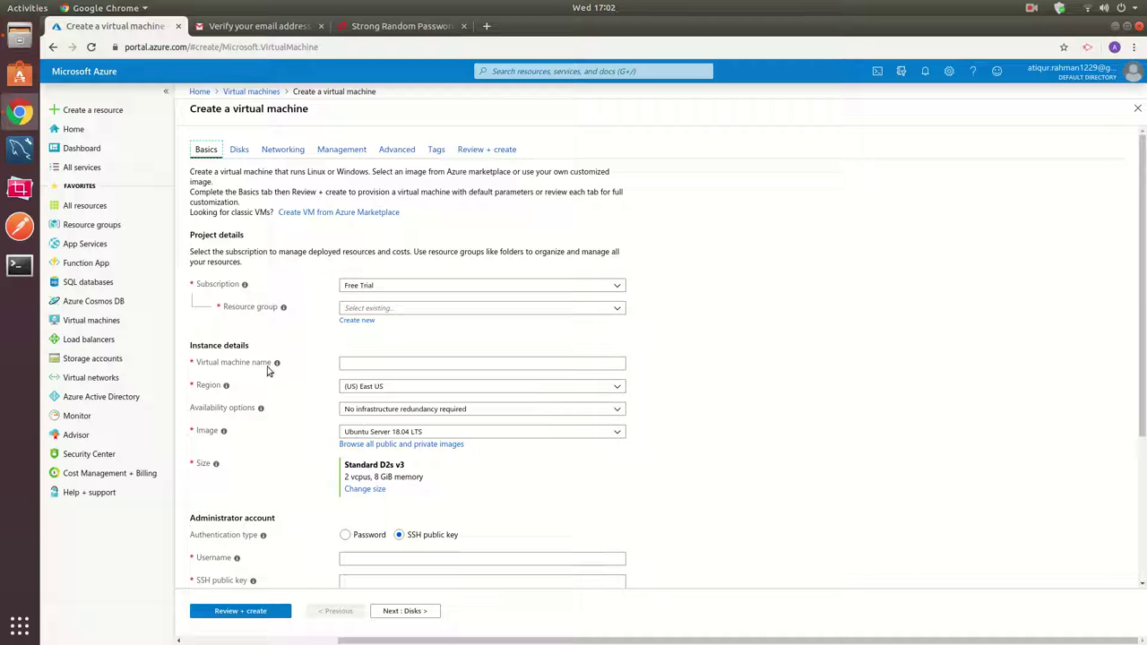
Name the virtual machine testAzure.
click(383, 367)
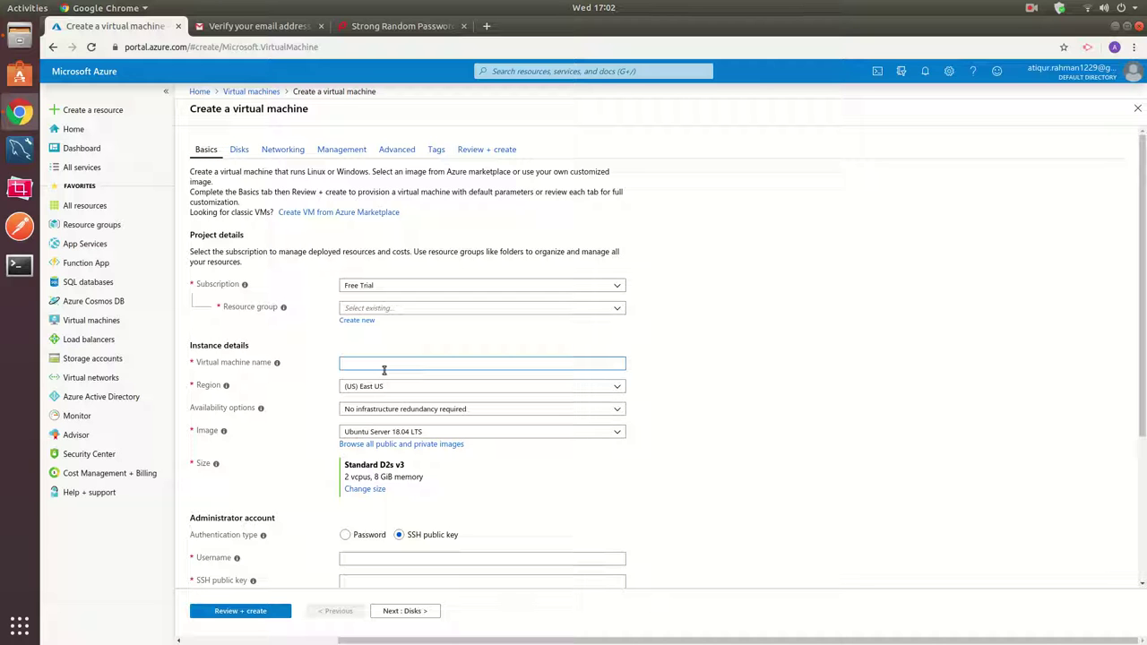
text(testAzure)
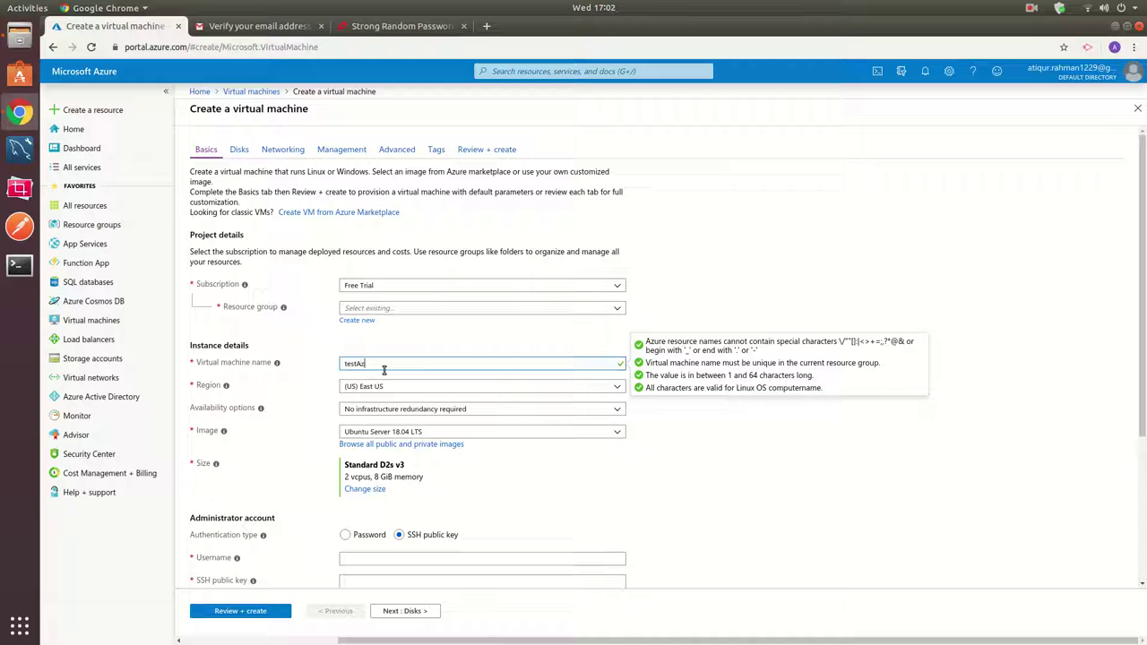
click(730, 472)
scroll(730, 468, down, 3)
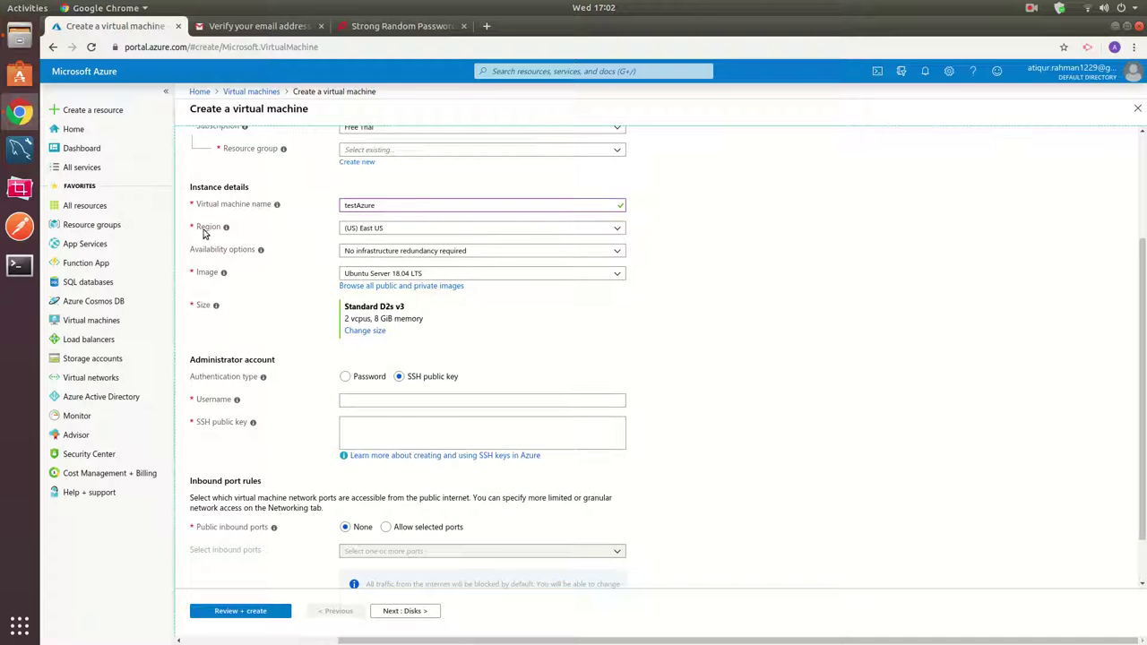
Set region to (Asia Pacific) Central India and image to Ubuntu Server 18.04 LTS.
click(386, 229)
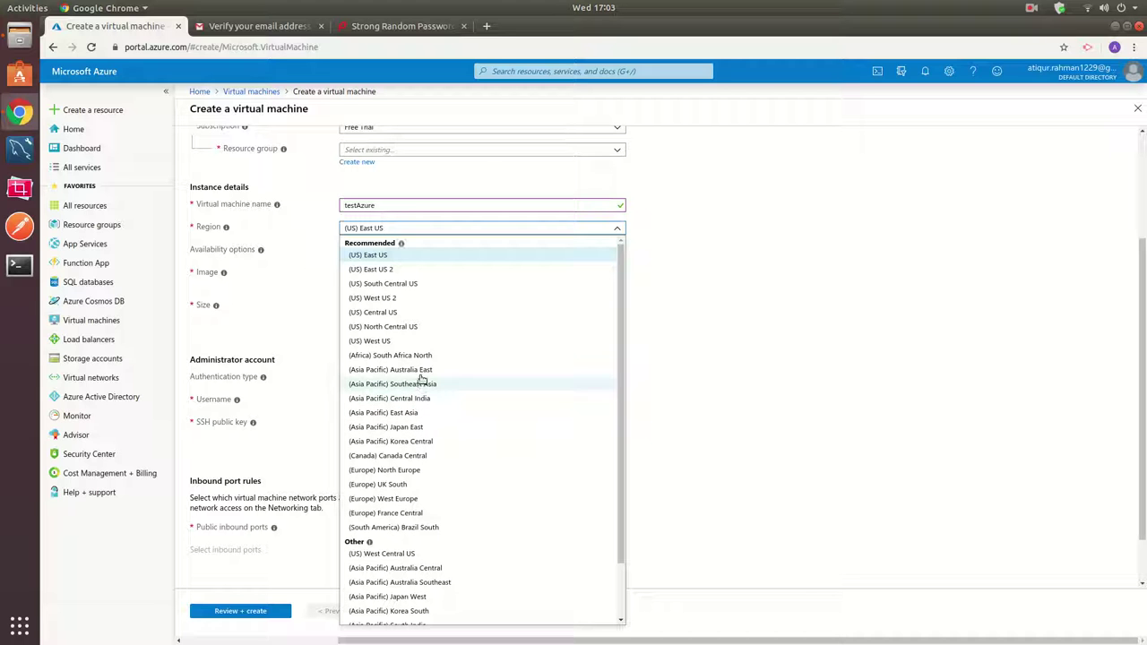
click(414, 398)
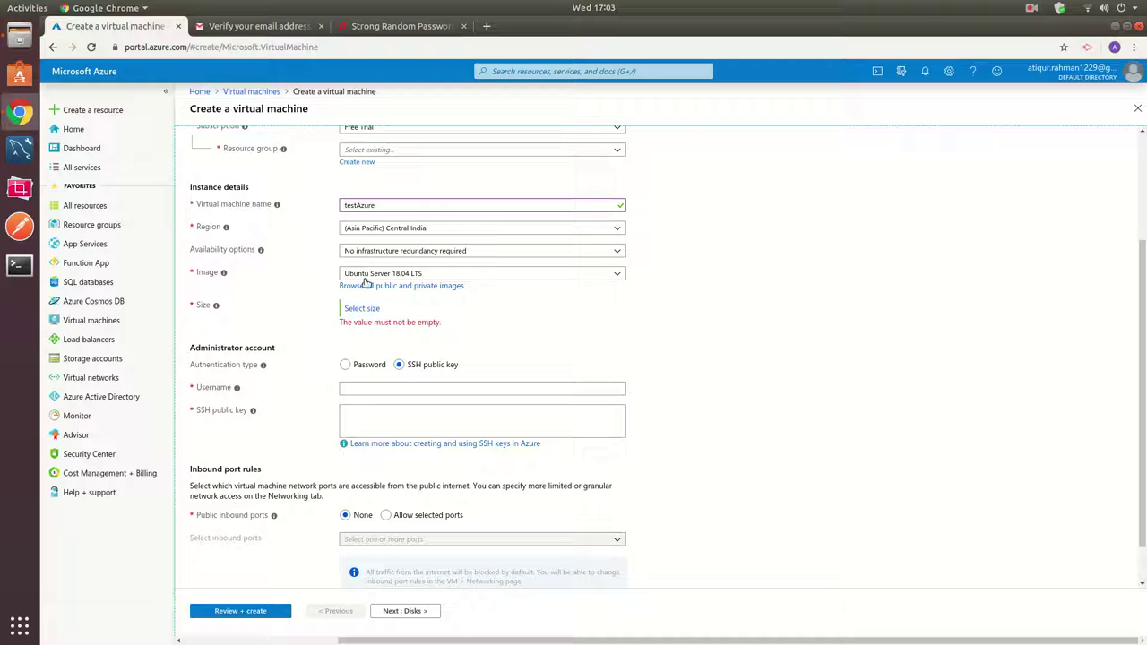
click(617, 277)
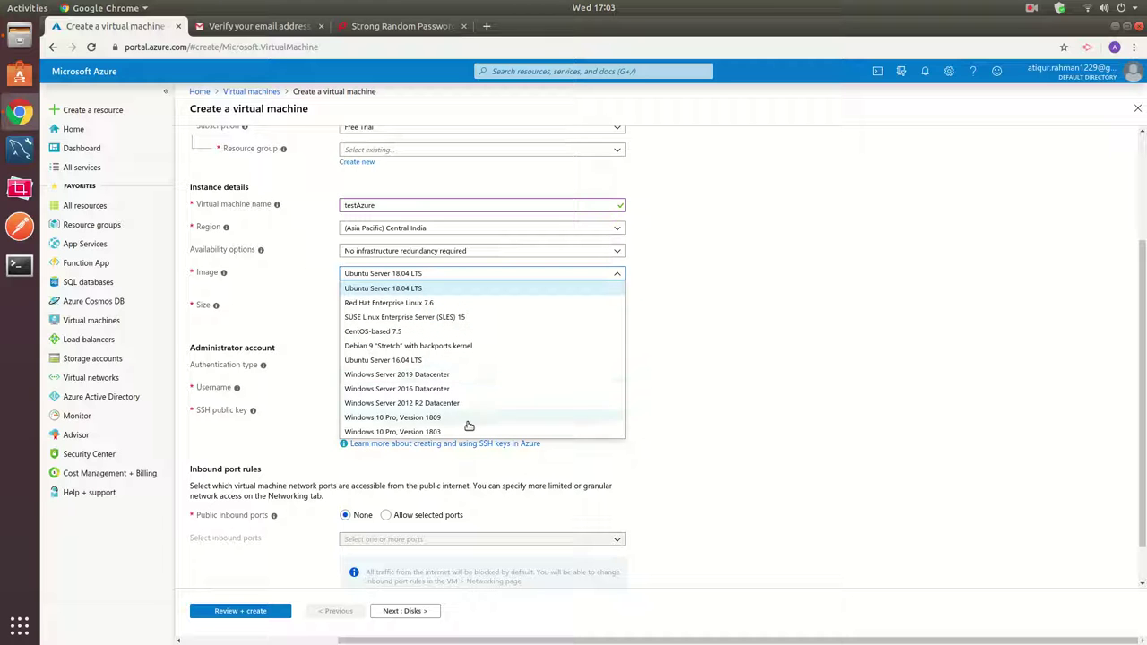
click(398, 288)
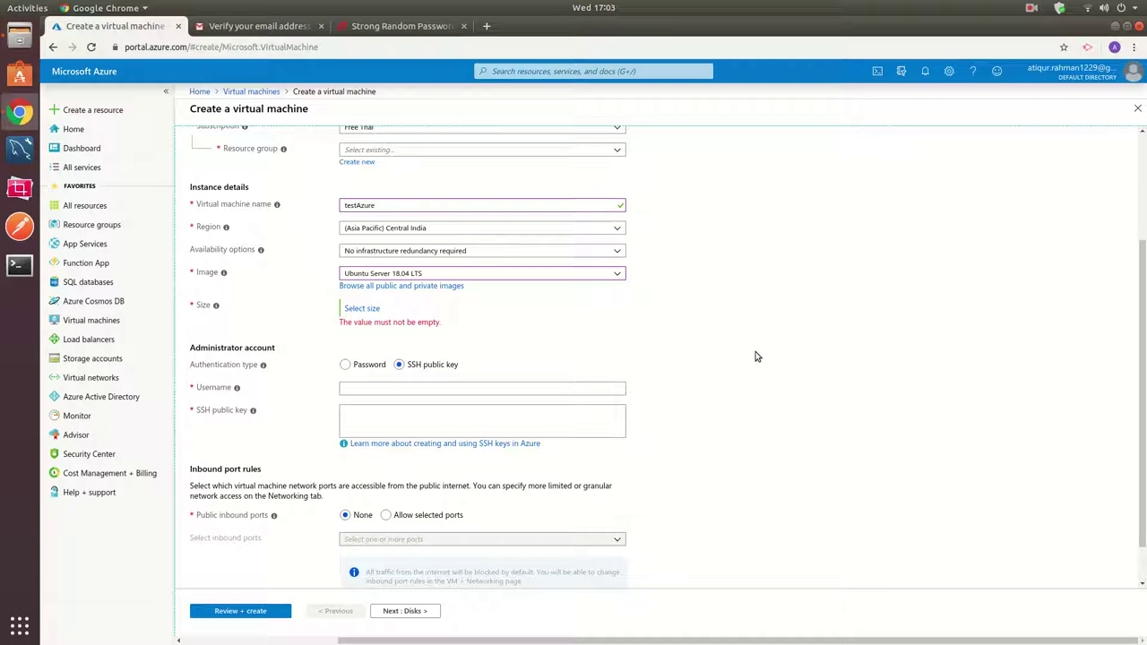
scroll(755, 357, down, 1)
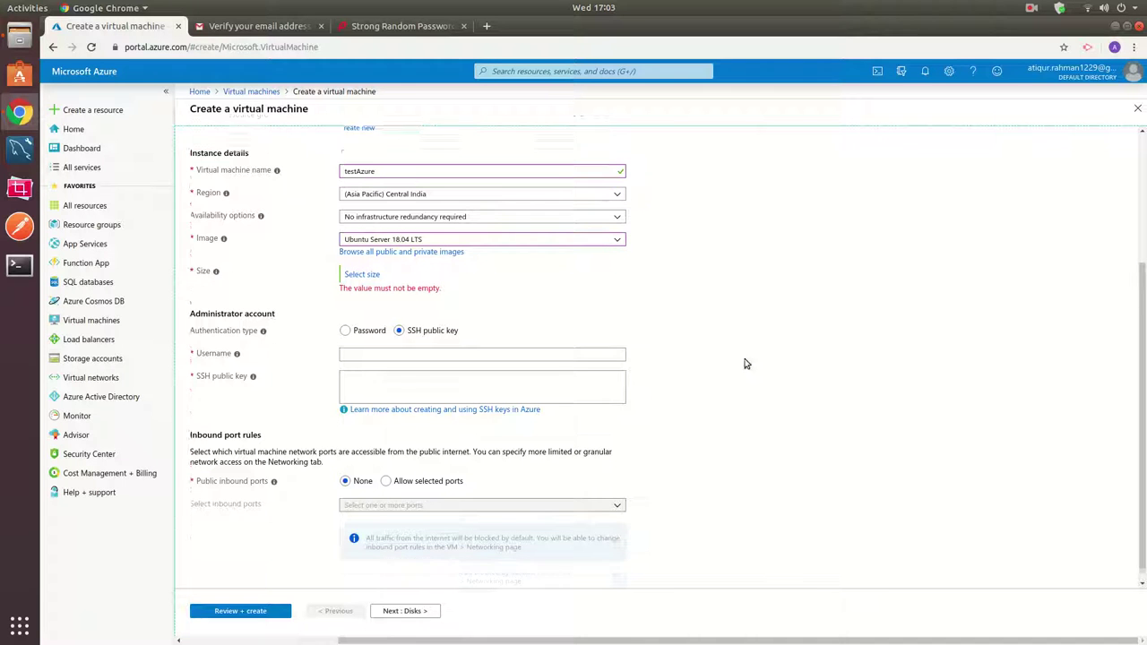
Open the VM size list and switch administrator login to Password authentication.
click(362, 260)
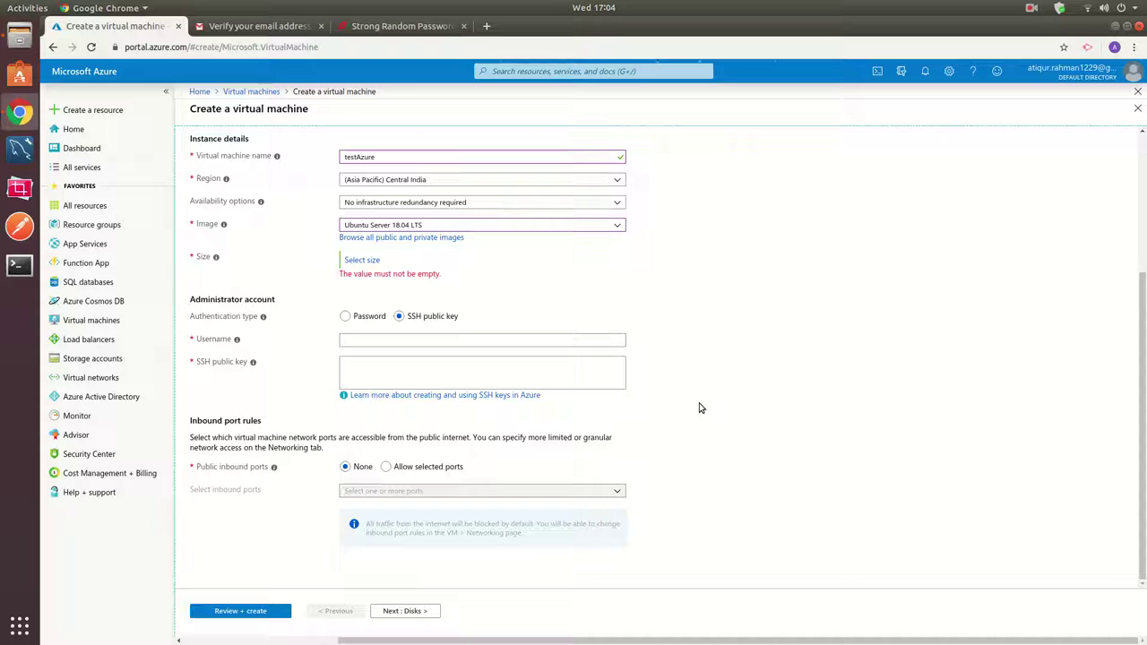
click(345, 317)
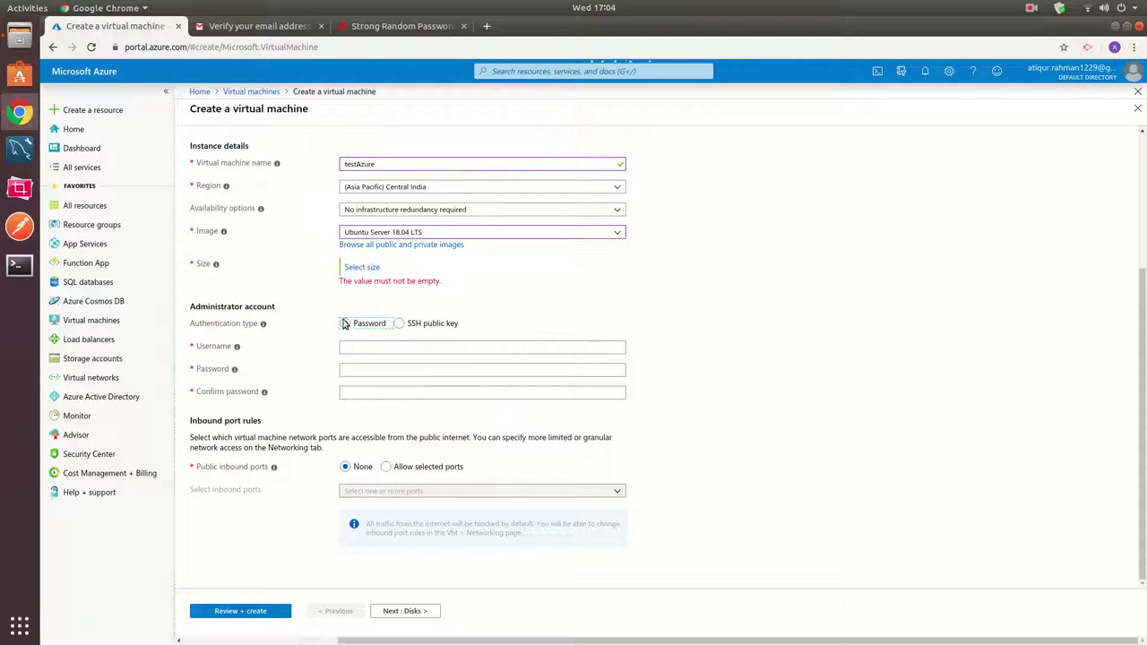
click(362, 351)
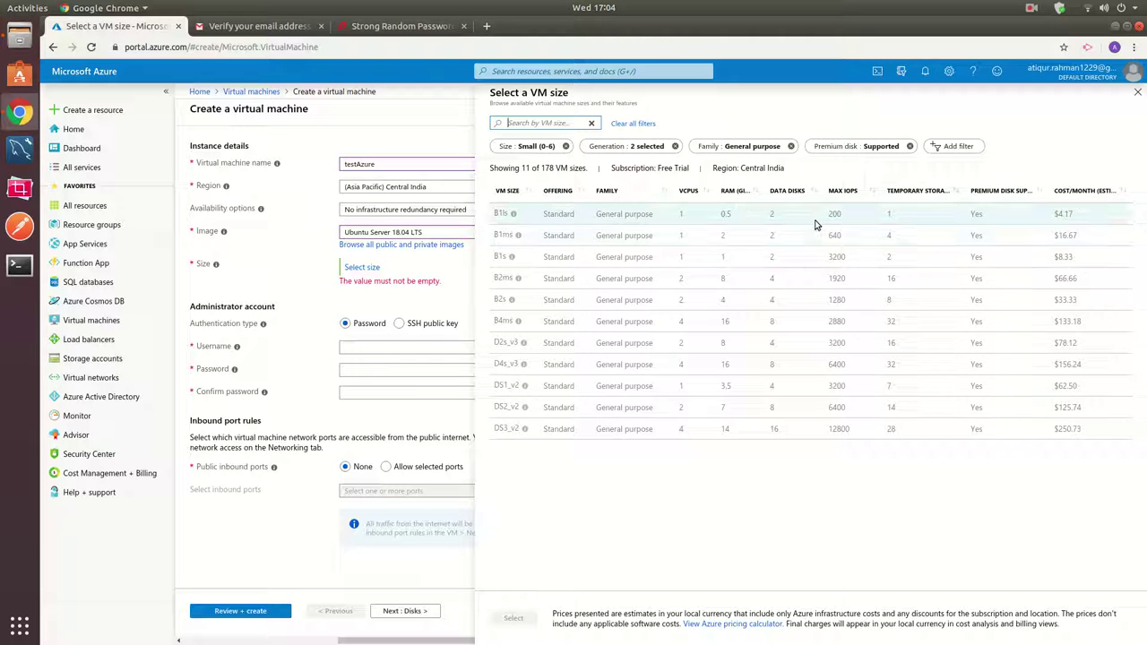
Dismiss the size notice, close the VM size list unchosen, and reopen the Region list.
click(506, 215)
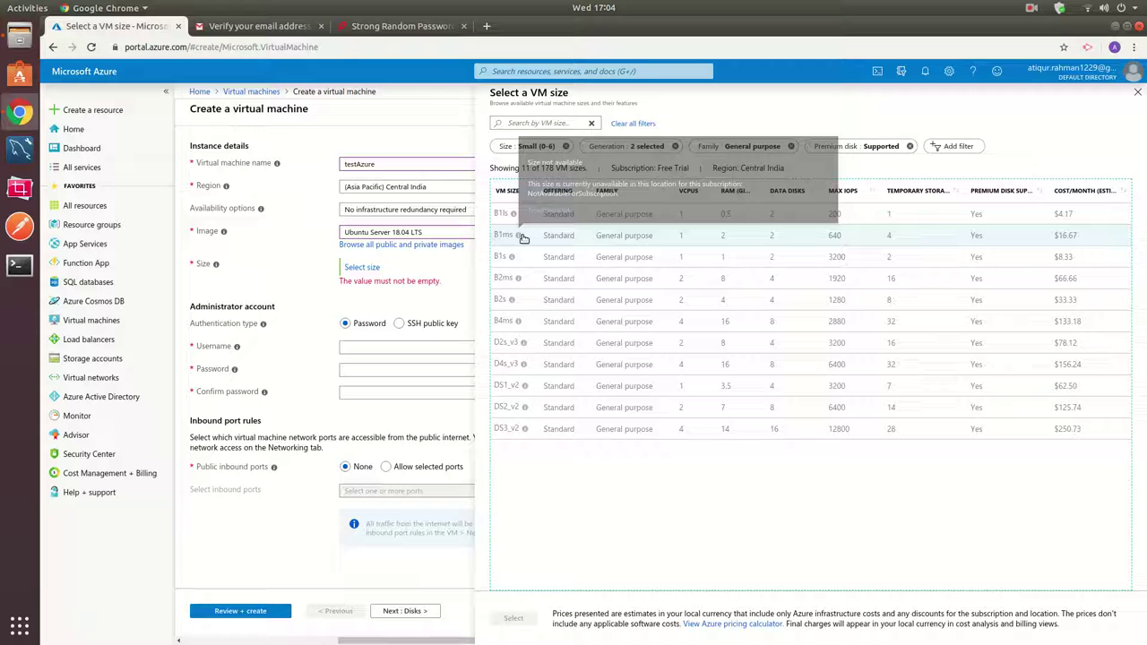
click(1137, 92)
click(391, 187)
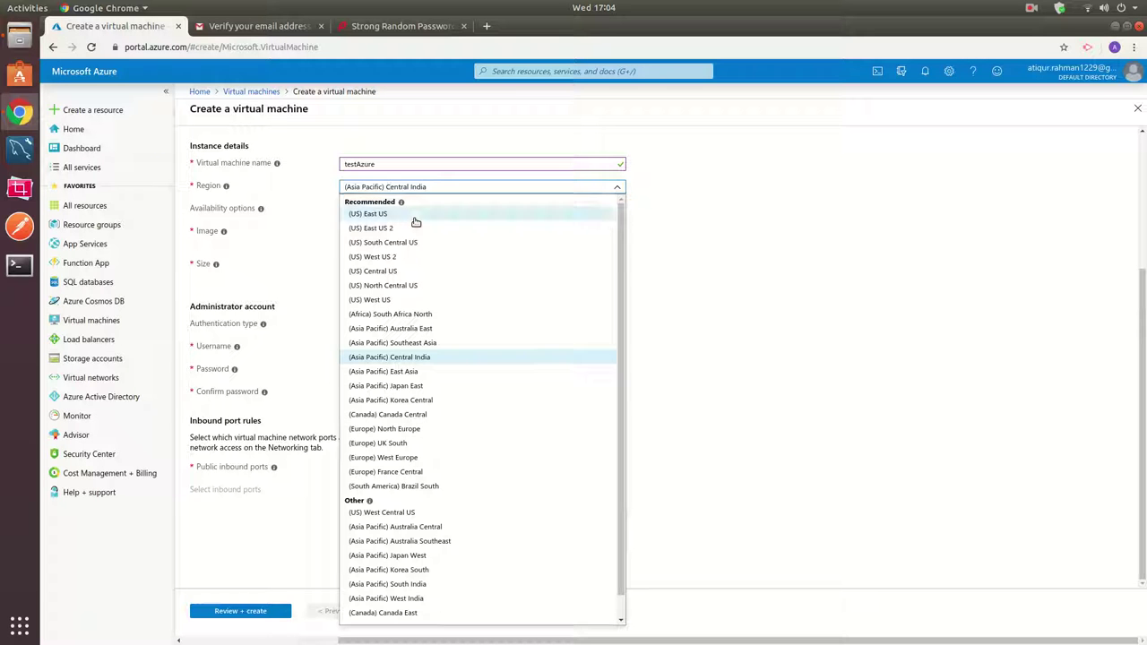
Set the region to (US) East US and keep Ubuntu Server 18.04 LTS as the image.
click(415, 217)
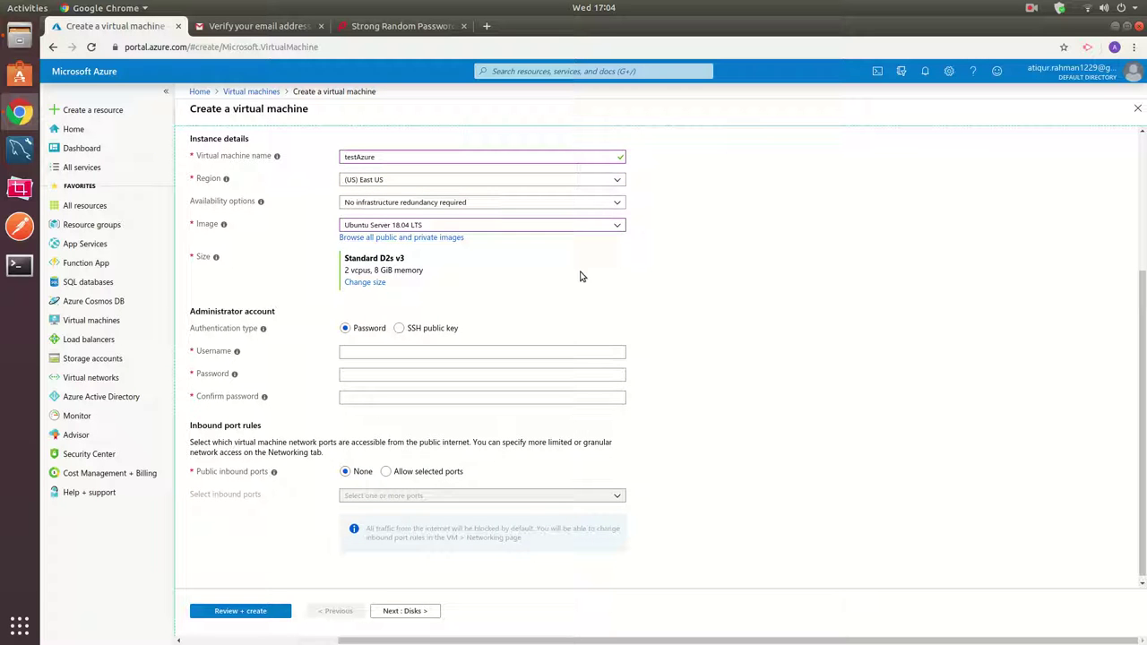
click(438, 229)
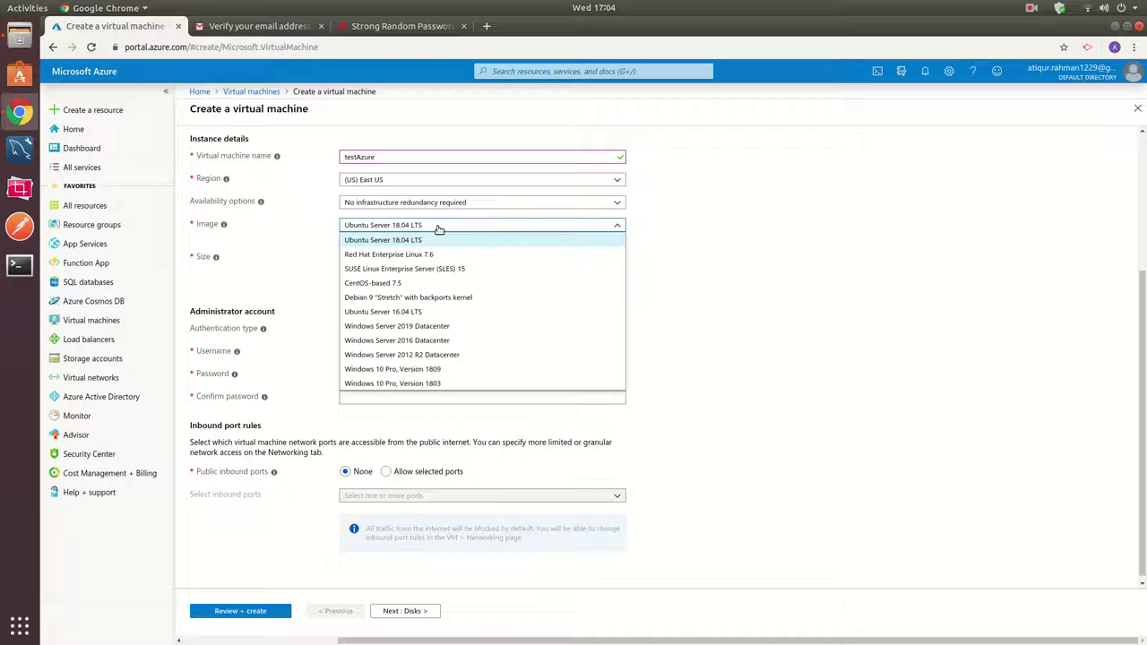
click(437, 240)
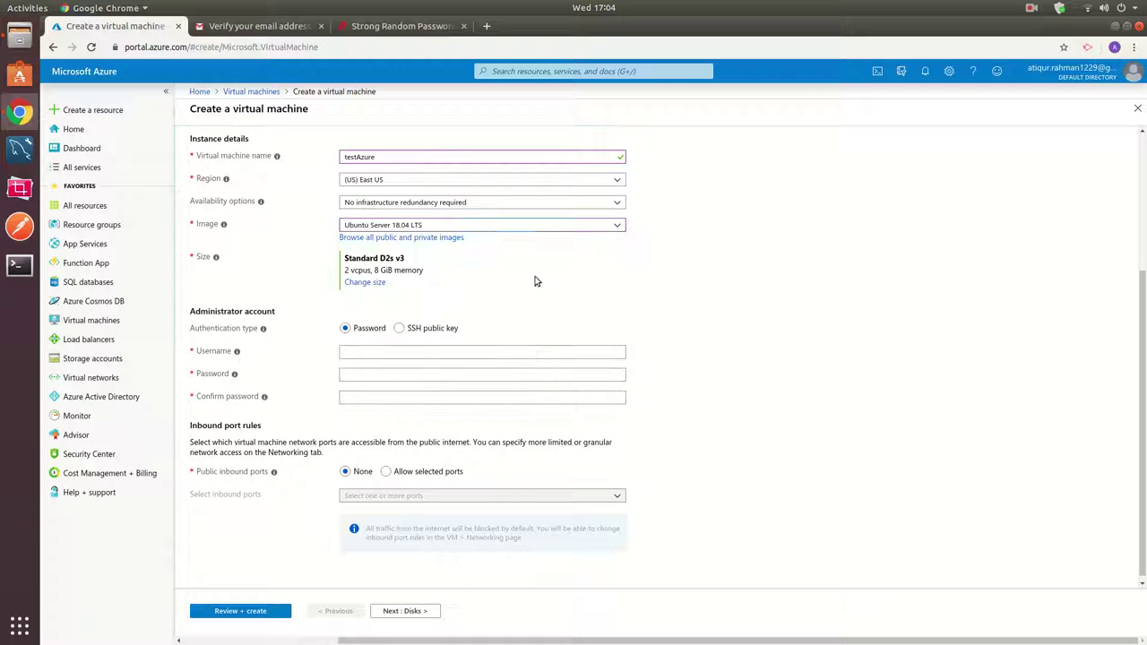
Choose the Standard B1ls VM size and fill in the administrator username.
click(362, 282)
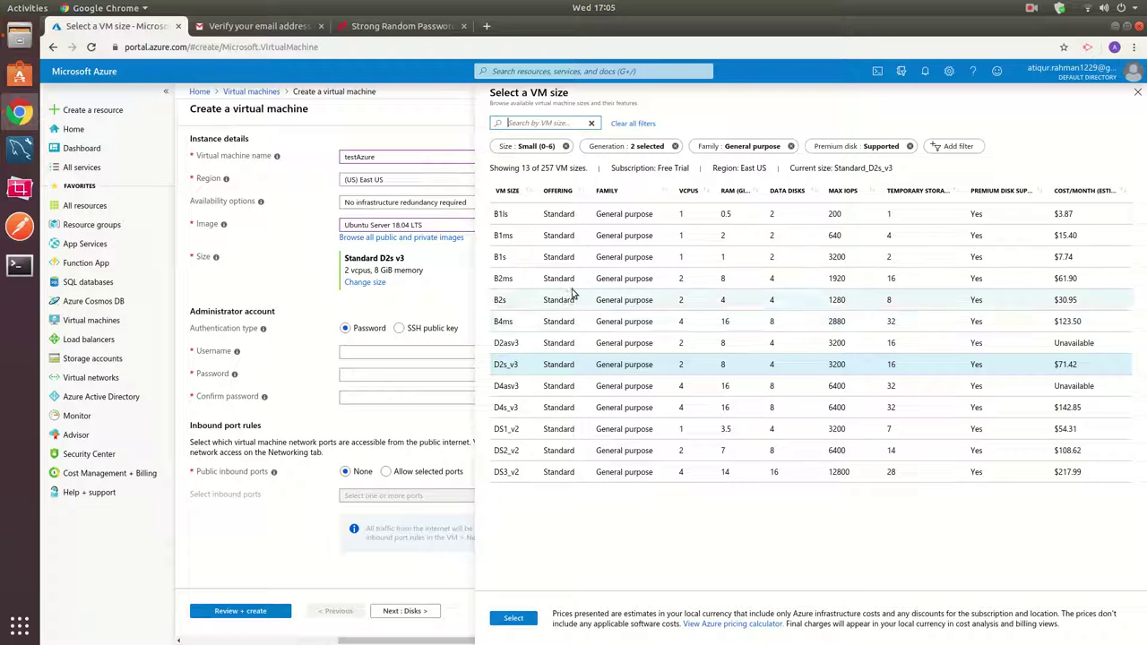
click(502, 214)
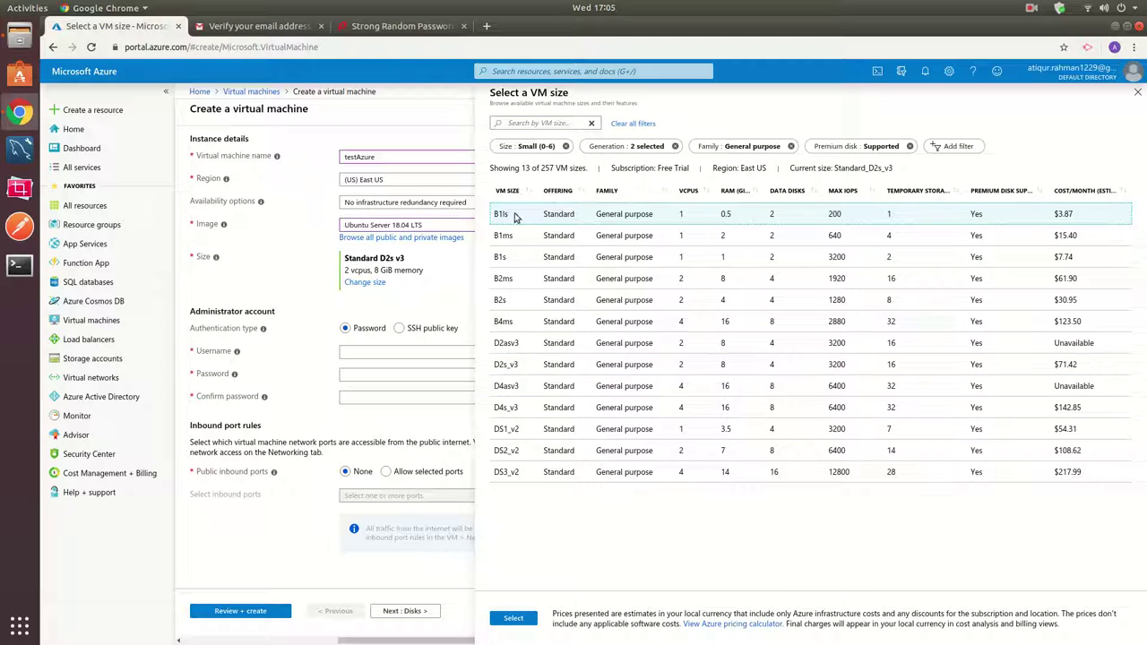
click(518, 619)
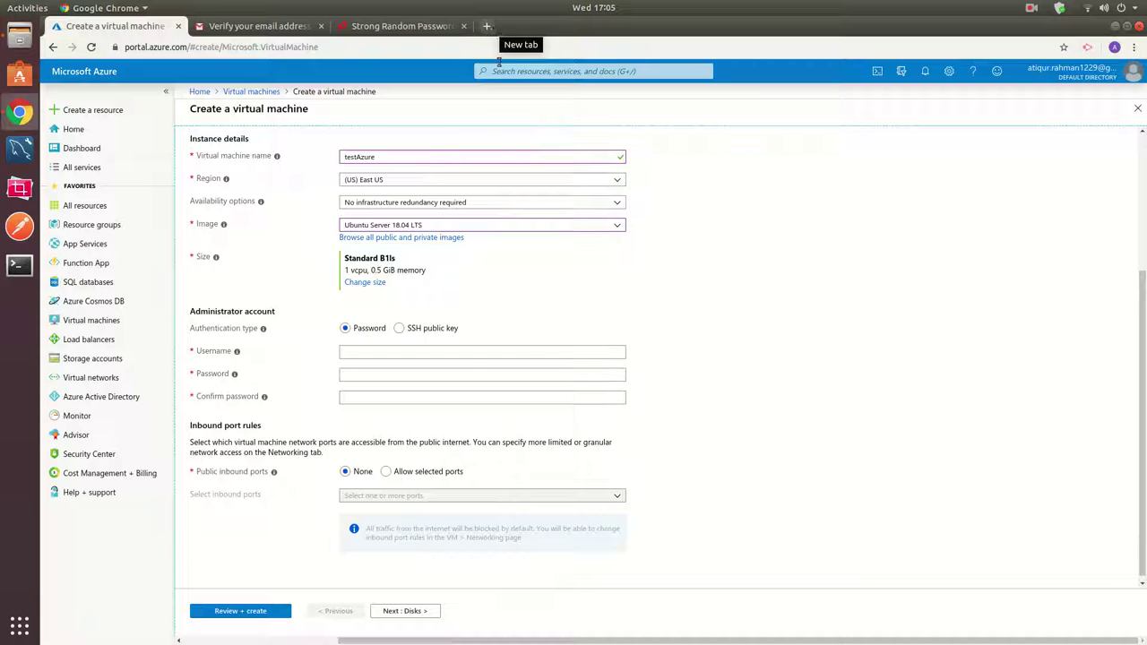
click(452, 350)
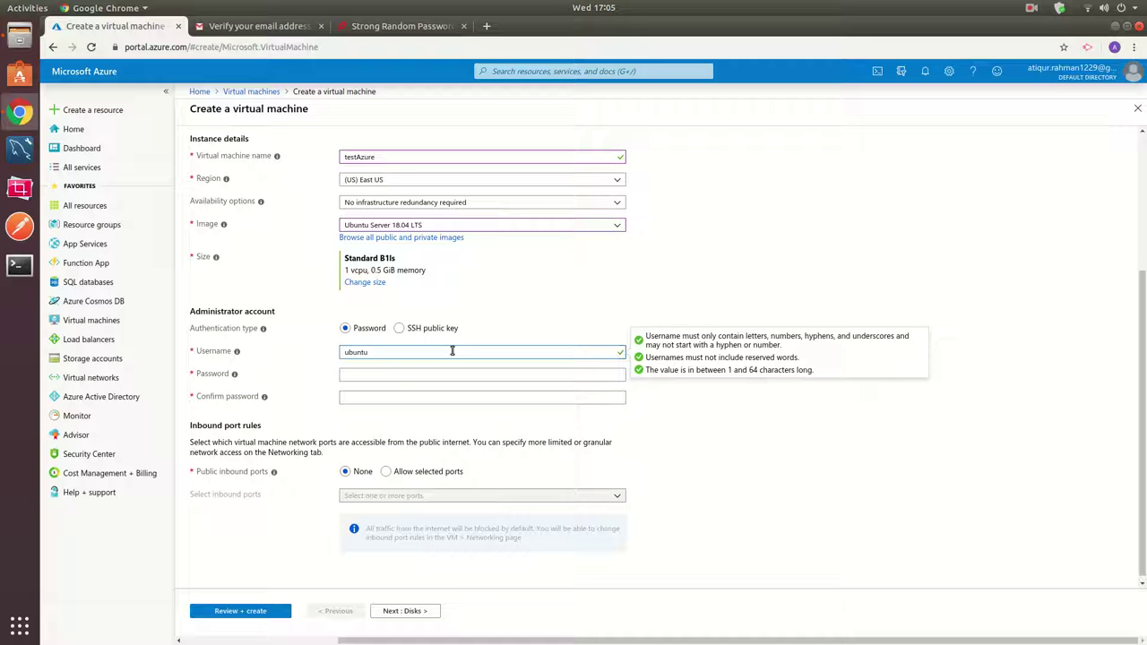
Generate a 16-character symbol-free password in Secure Password Generator, copy it, and return to Azure.
click(486, 26)
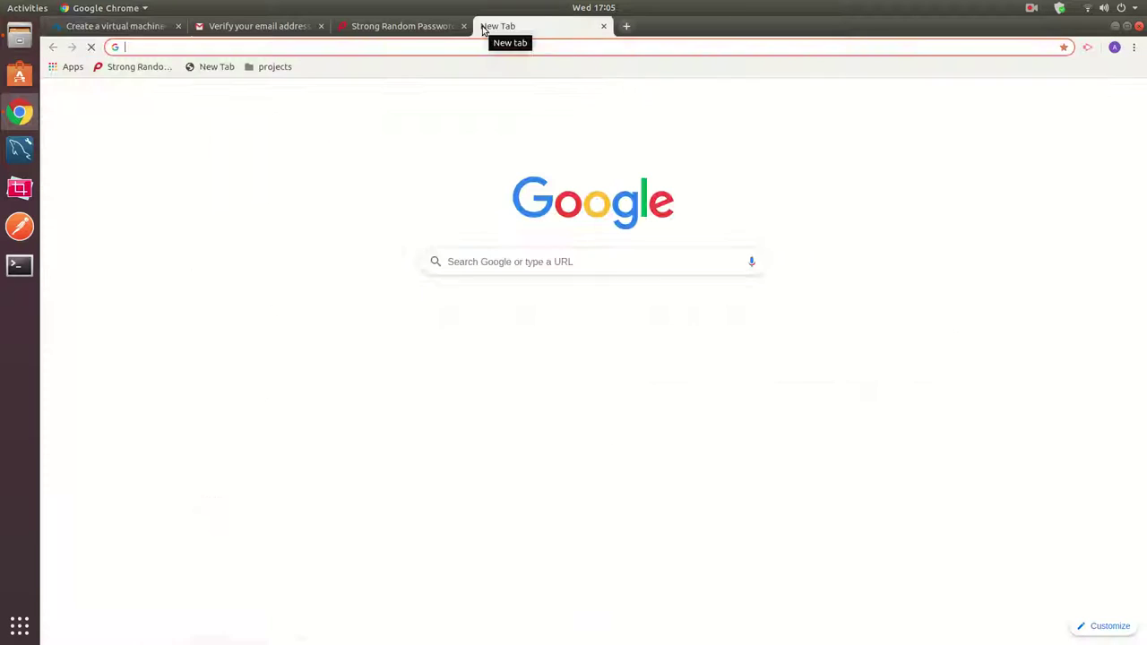
click(125, 68)
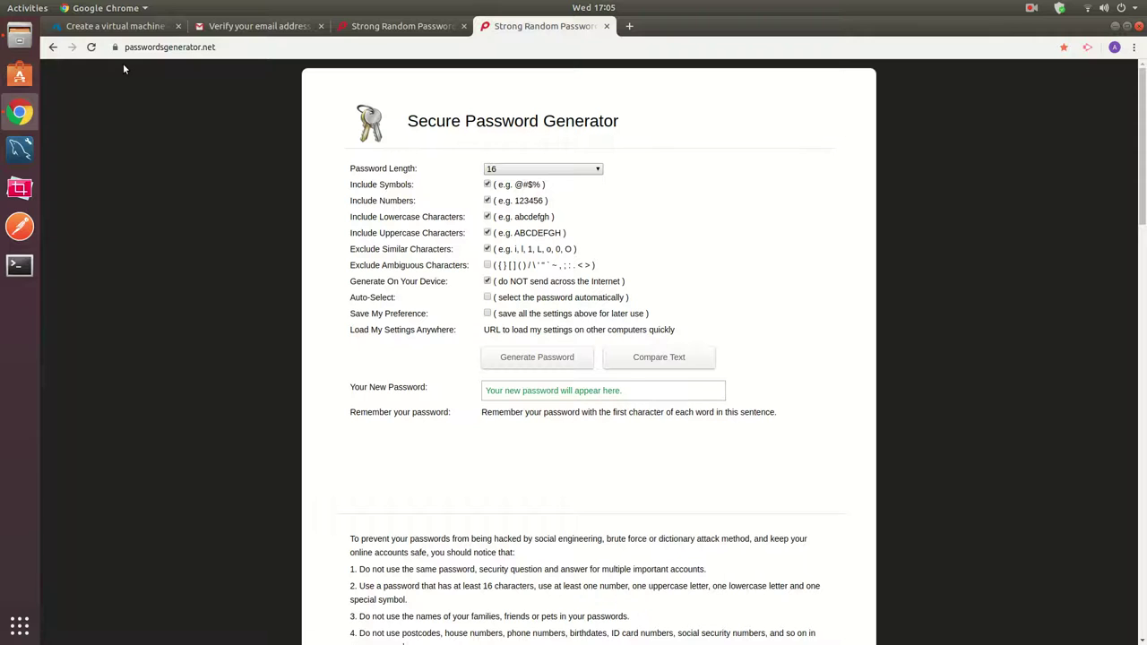
click(529, 358)
click(530, 392)
click(530, 367)
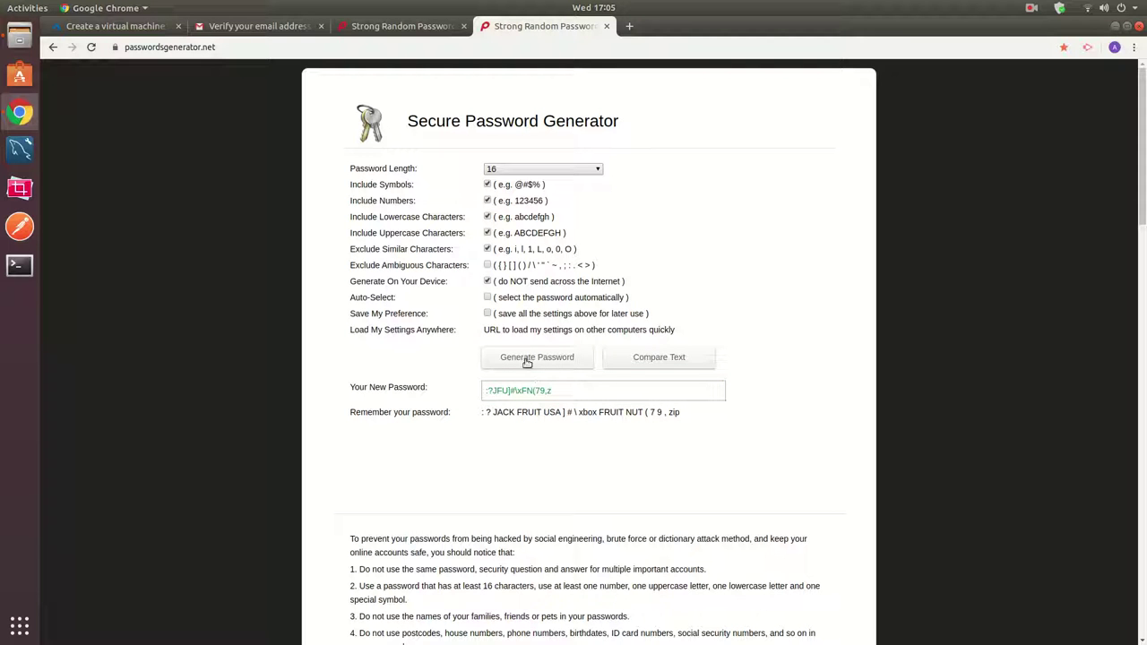
click(488, 185)
click(536, 358)
click(522, 390)
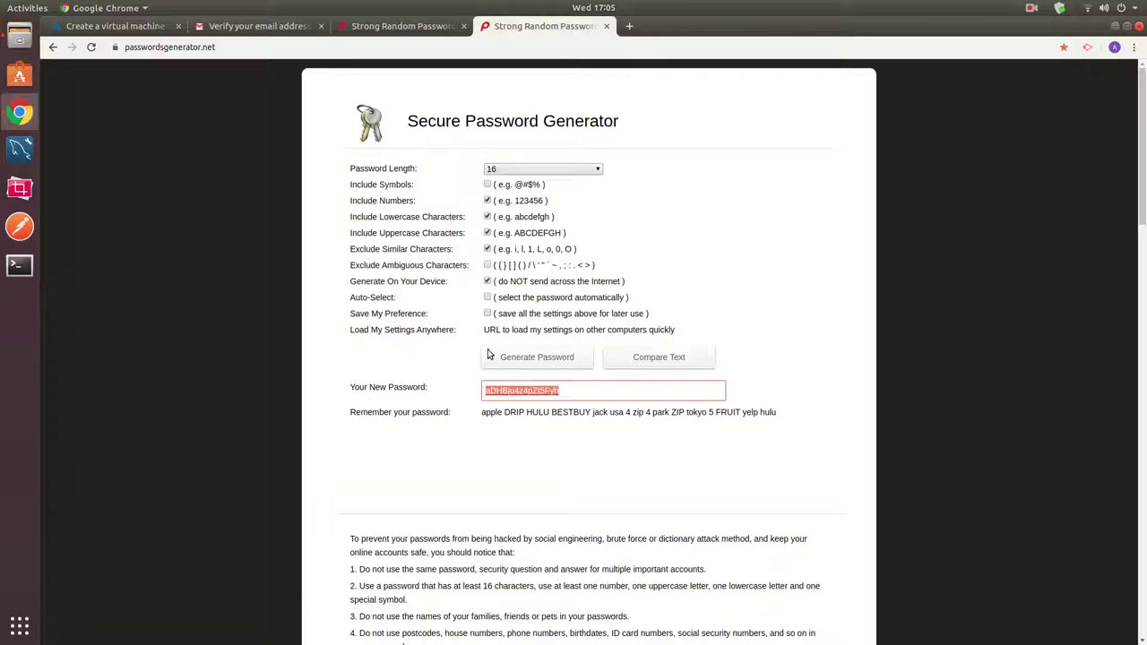
click(130, 27)
Paste the generated password into the Password and Confirm password fields.
click(399, 374)
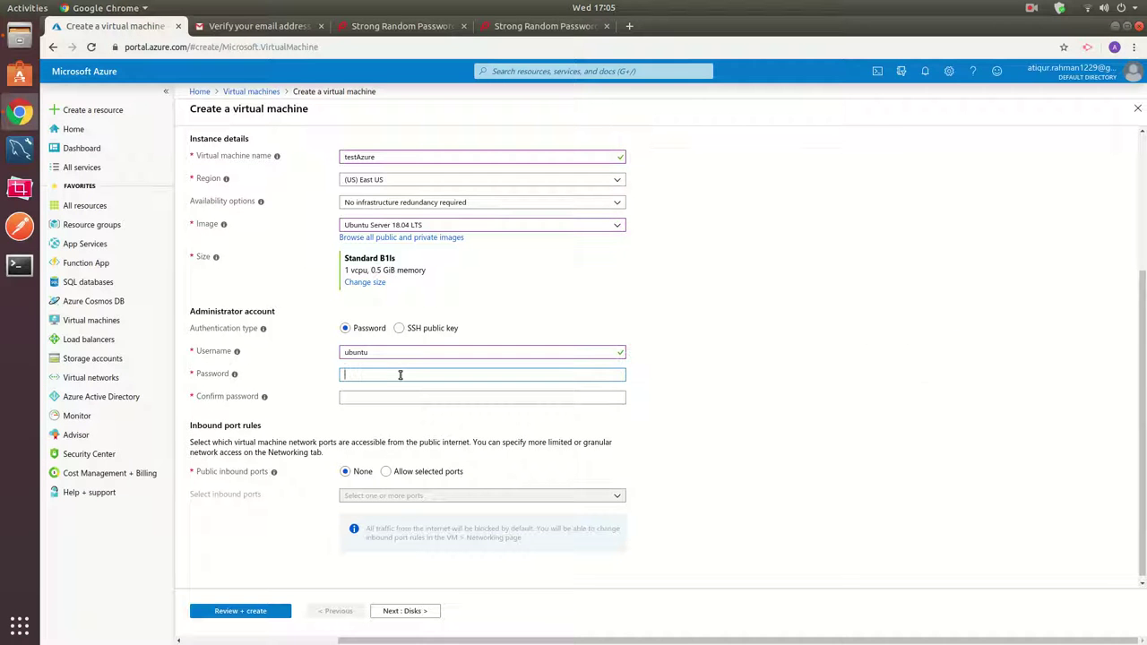
key(ctrl+v)
key(ctrl+v)
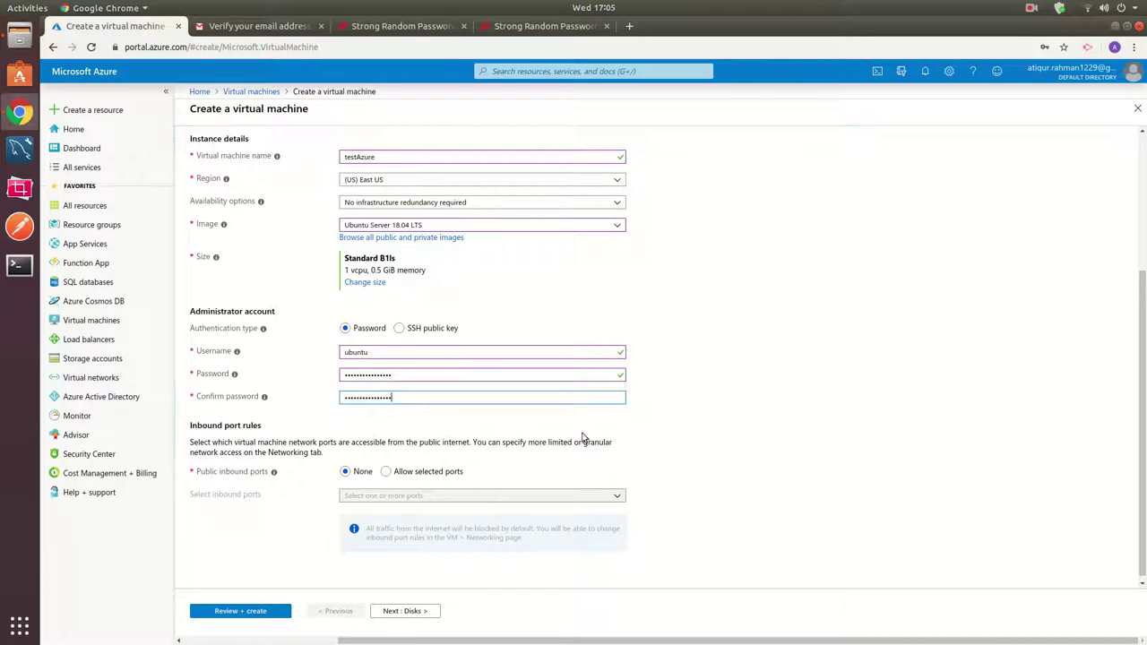
scroll(737, 438, down, 1)
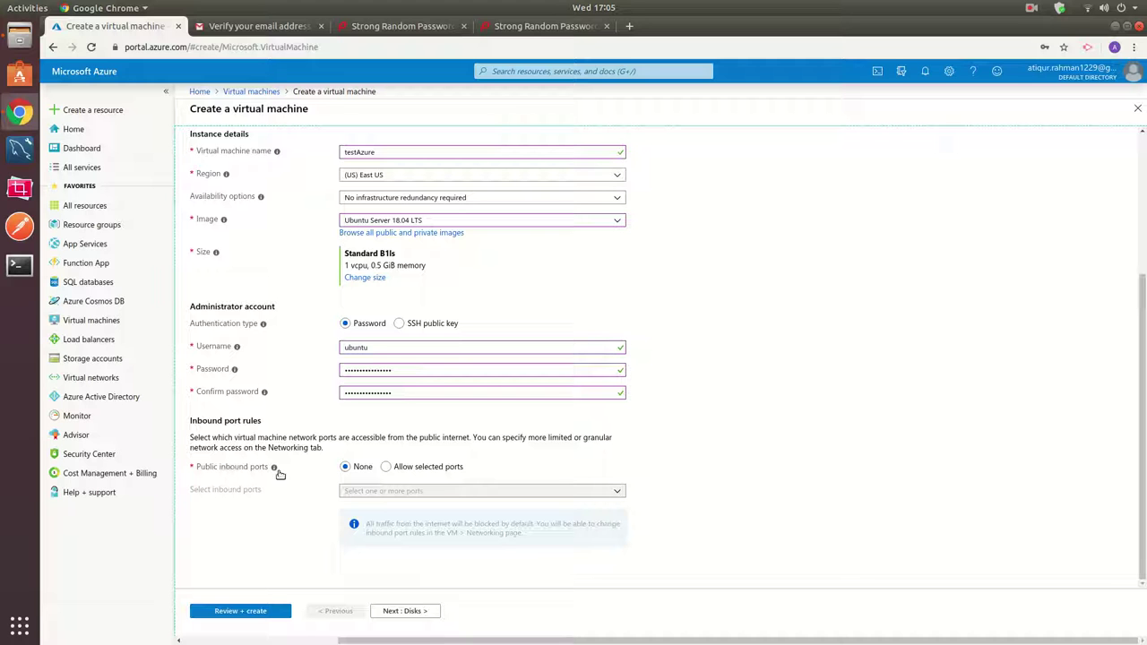
Allow public inbound ports HTTP (80), HTTPS (443) and SSH (22).
click(386, 469)
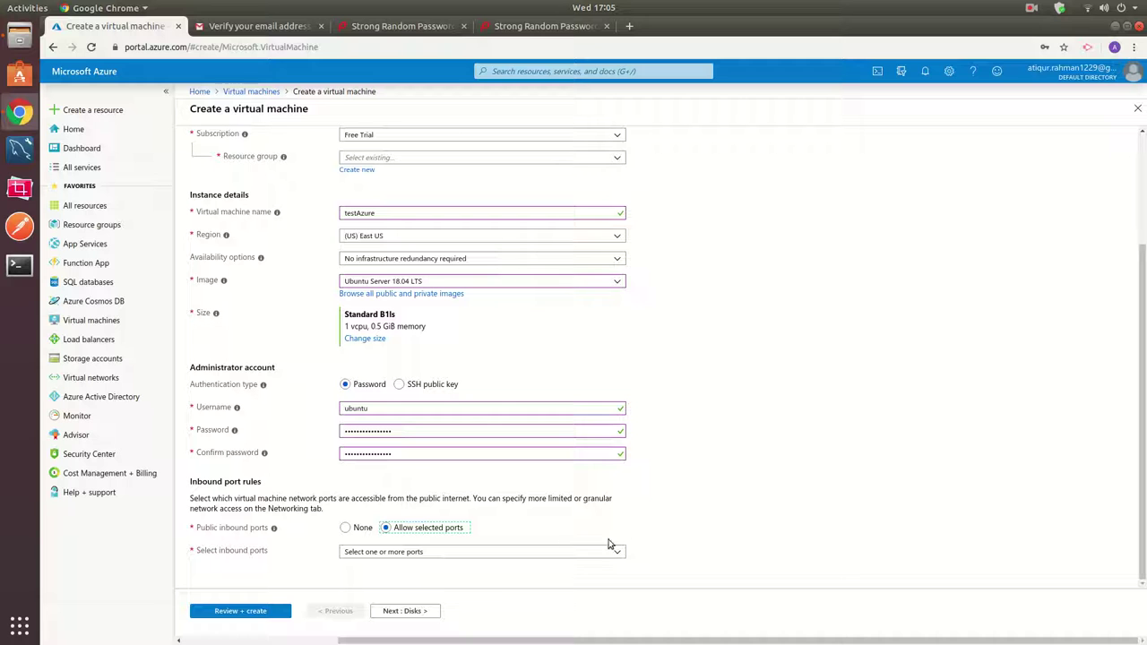
click(366, 551)
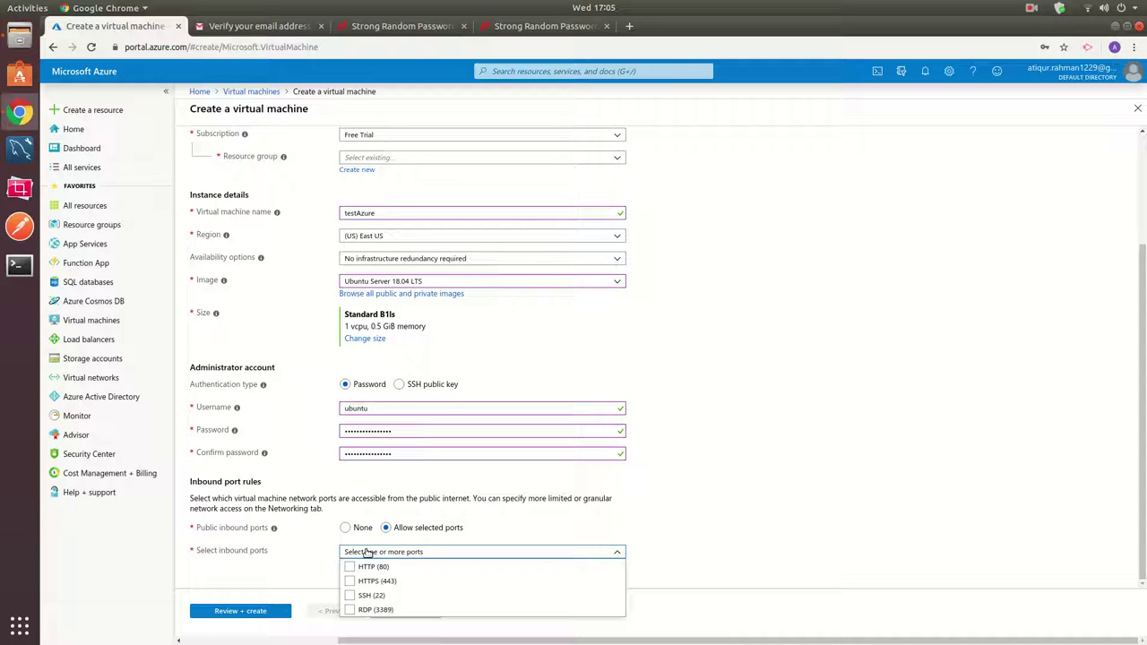
click(350, 567)
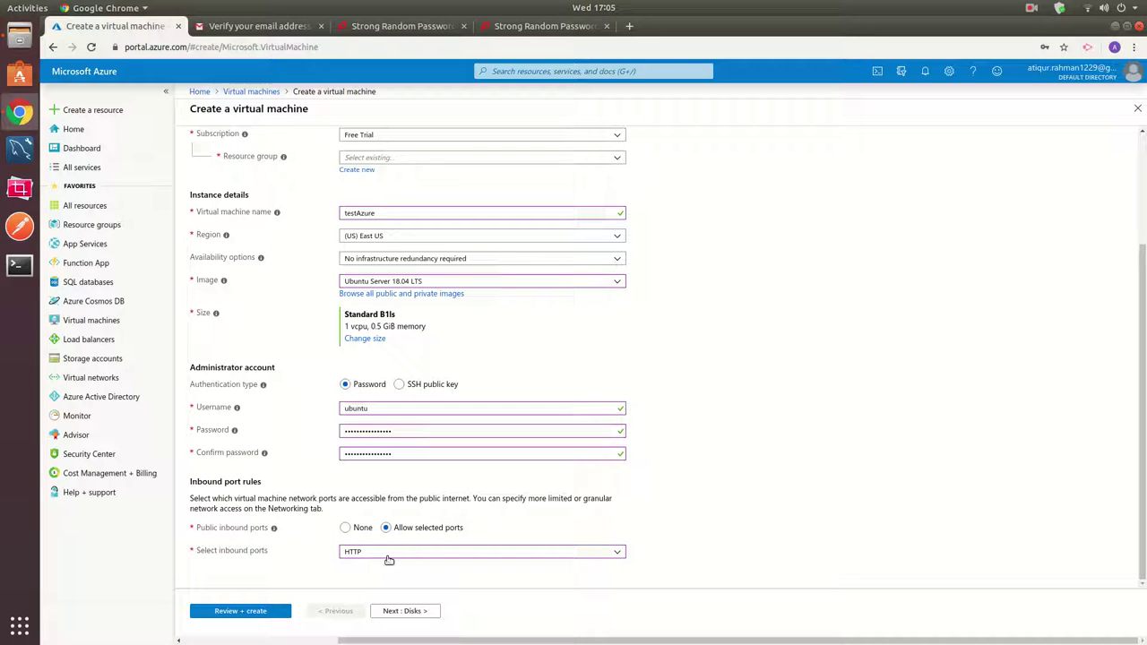
click(392, 554)
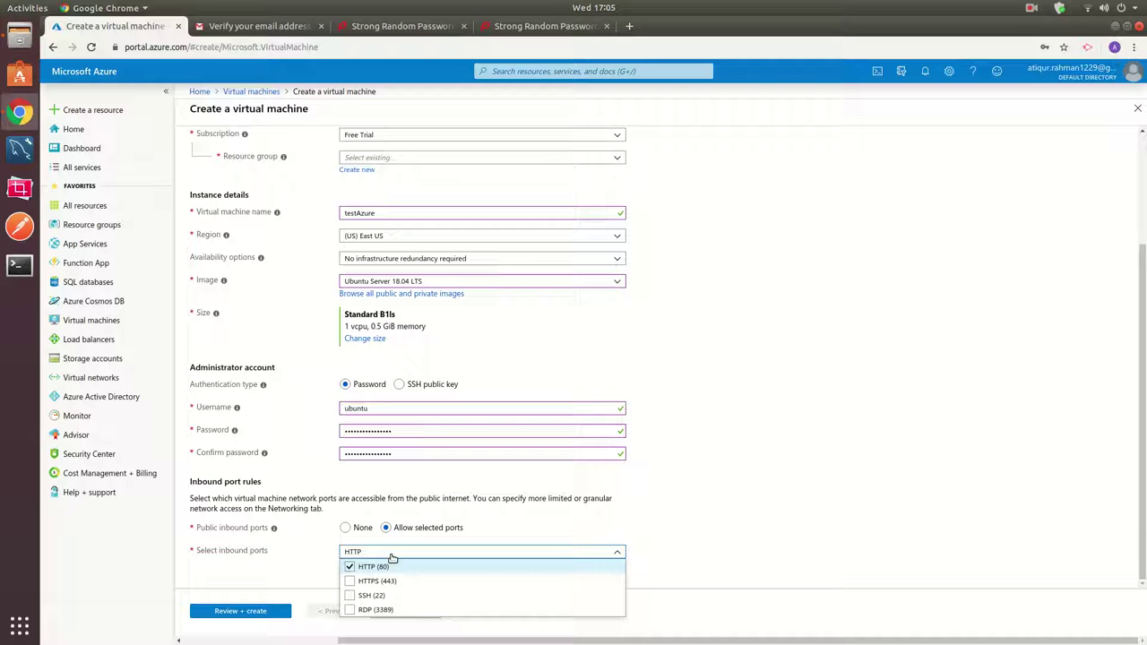
click(350, 581)
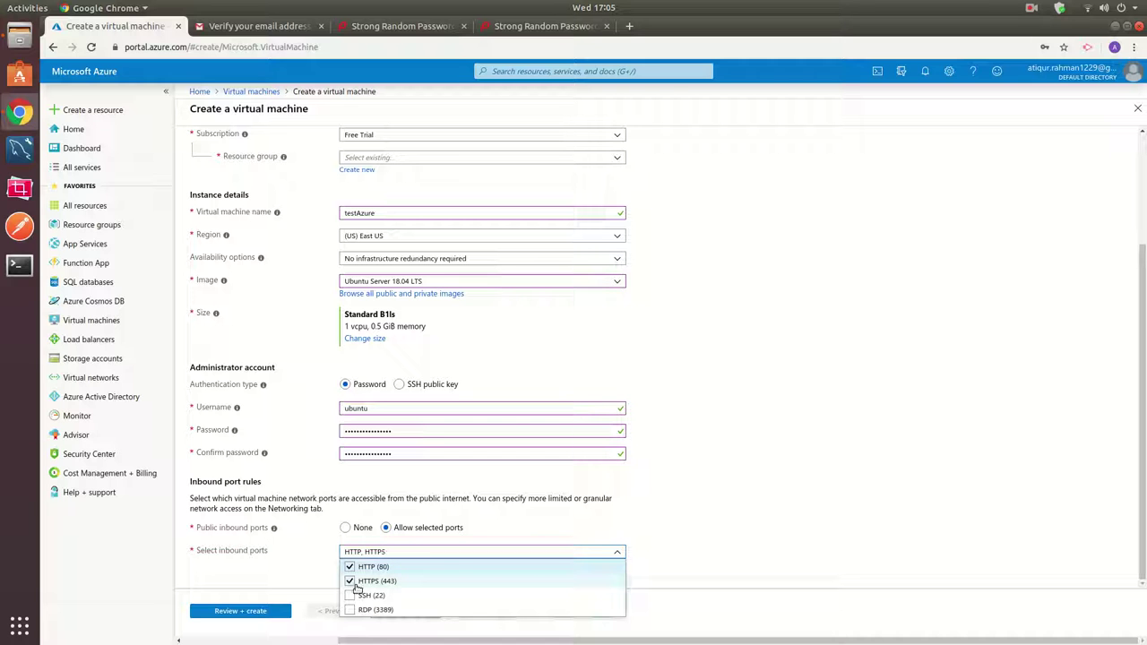
click(350, 595)
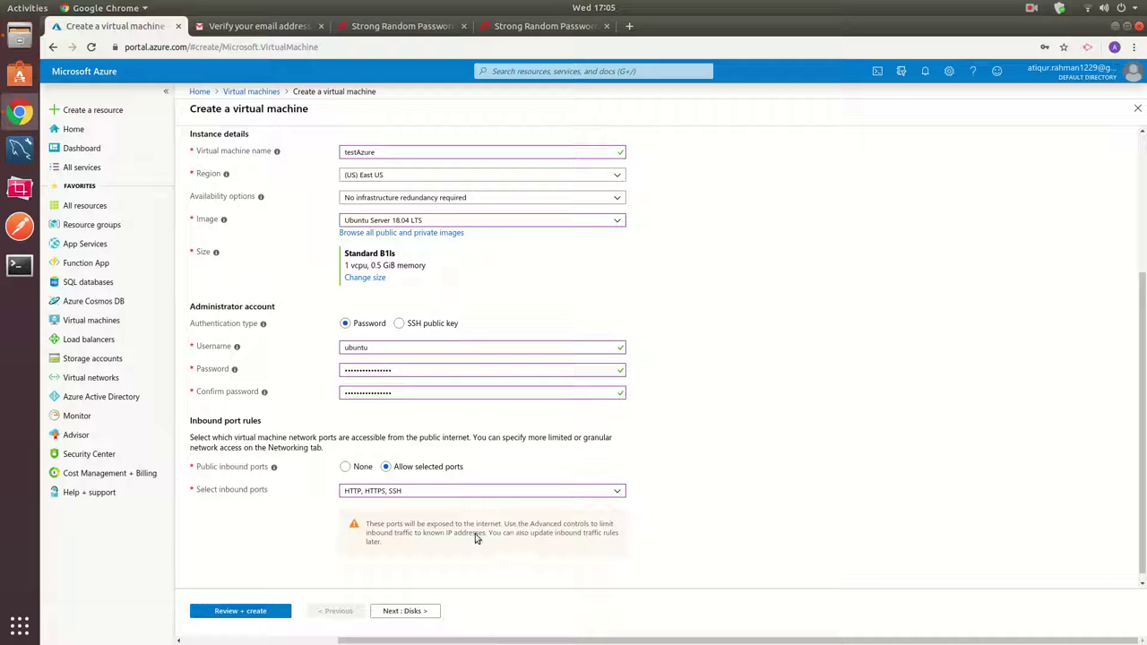
scroll(448, 587, down, 1)
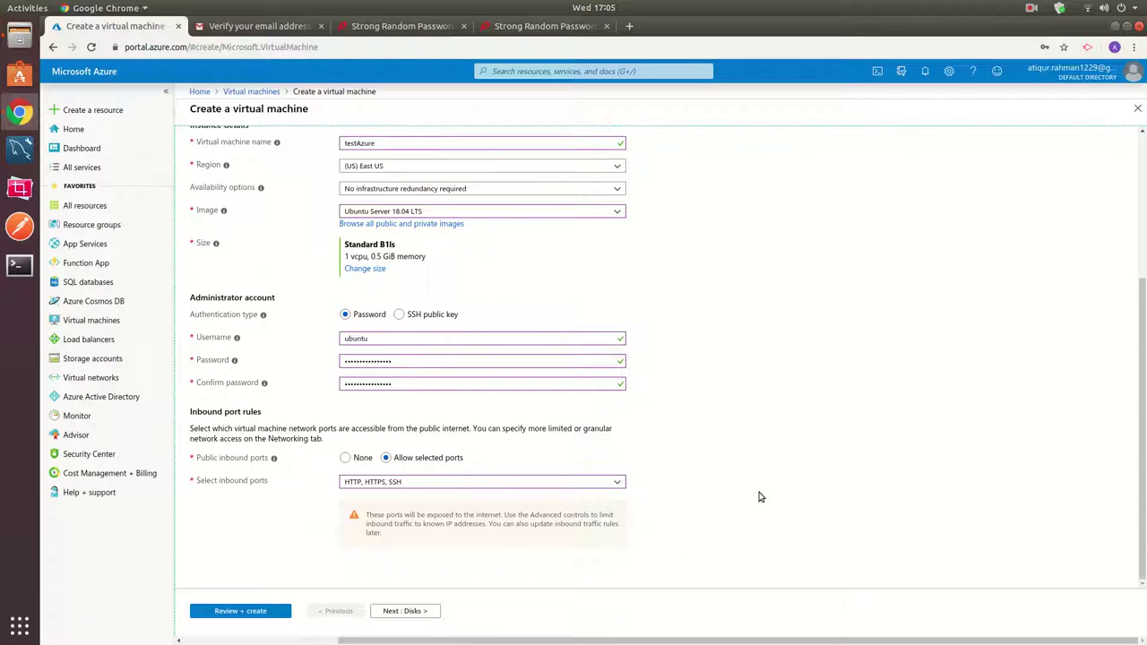
Choose a Standard SSD OS disk on the Disks tab and continue to Networking.
click(403, 610)
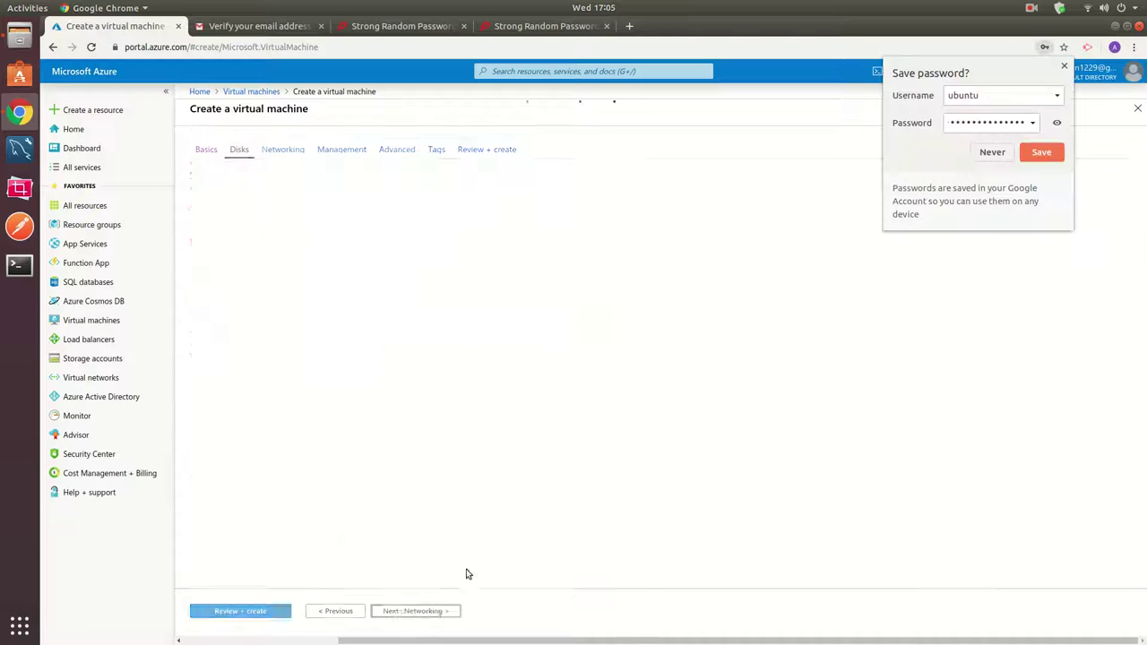
click(638, 466)
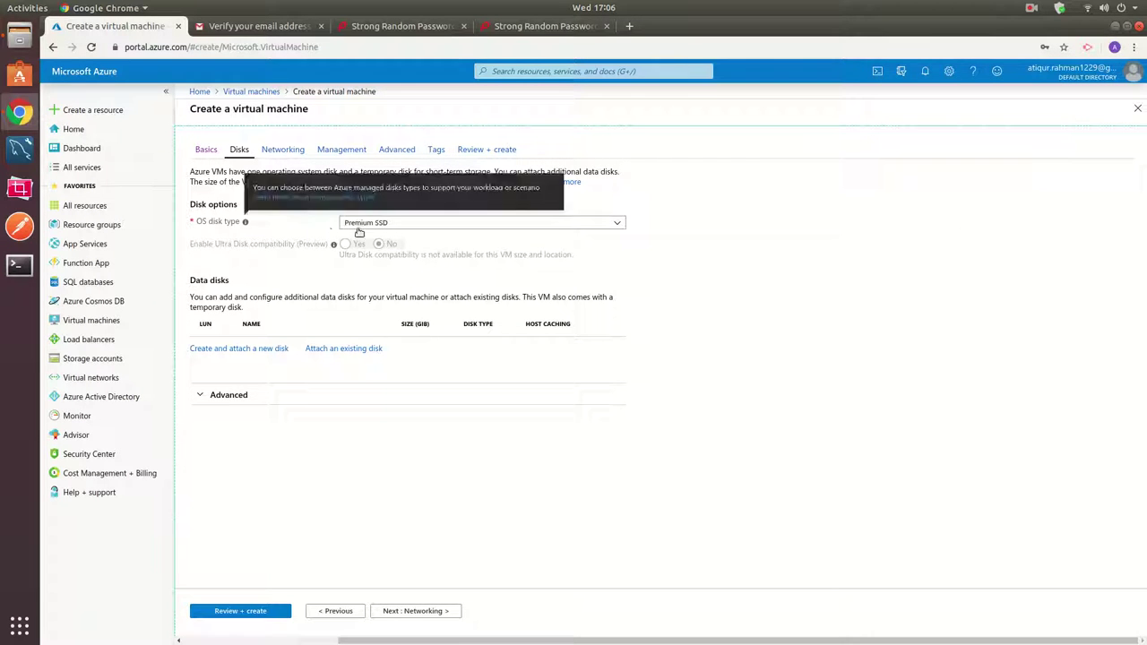
click(412, 224)
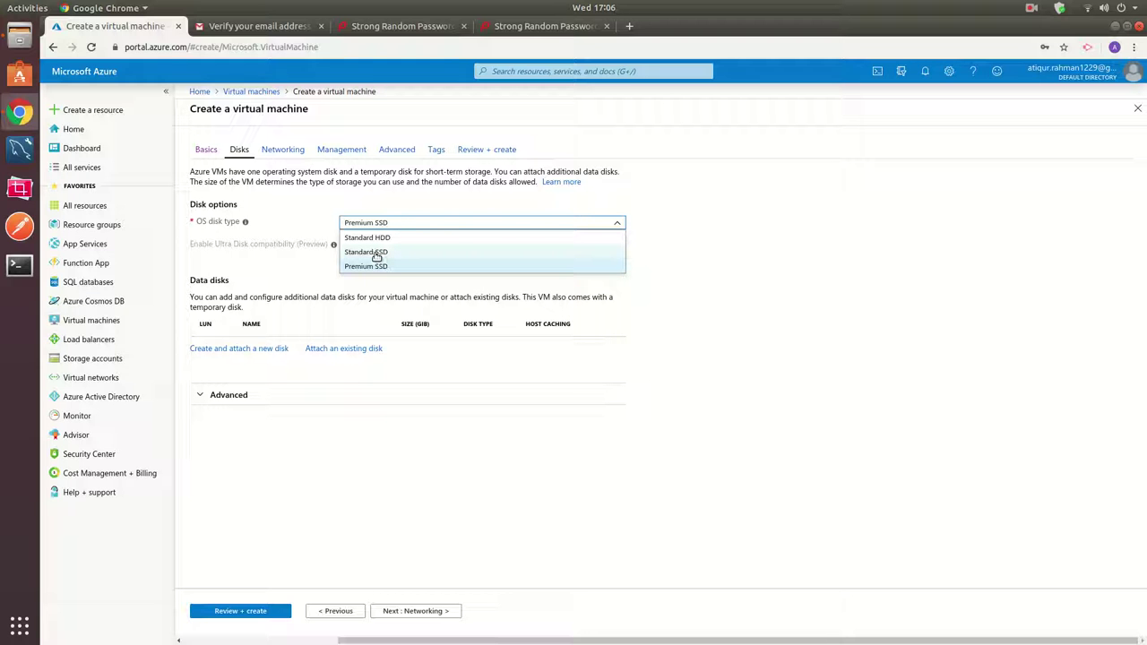
click(376, 253)
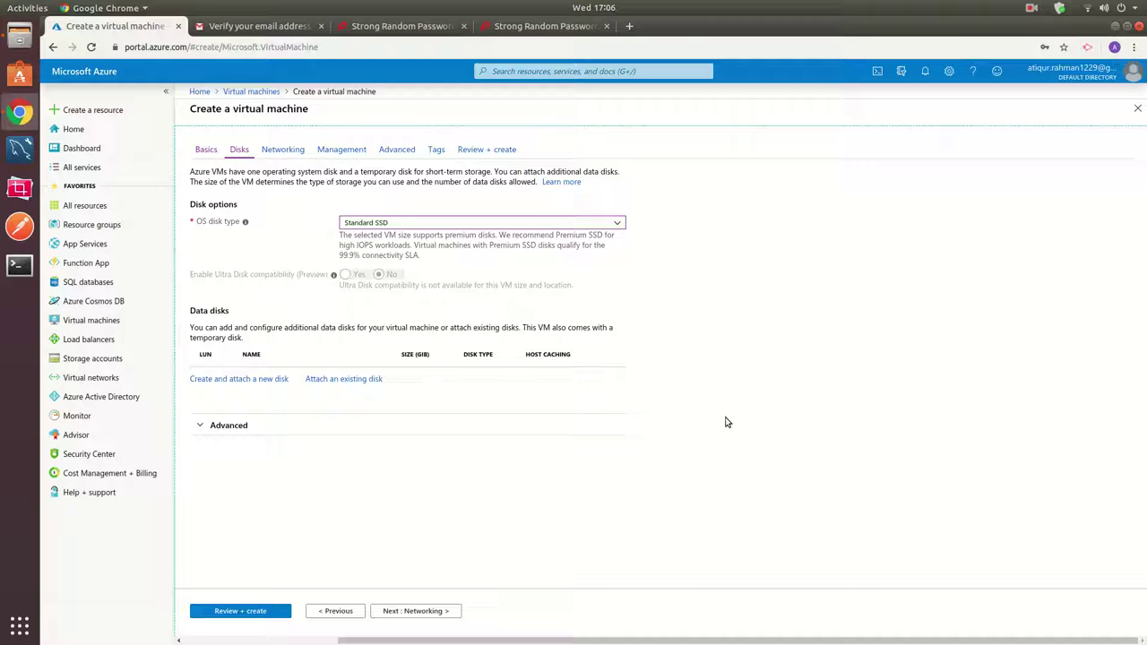
click(415, 611)
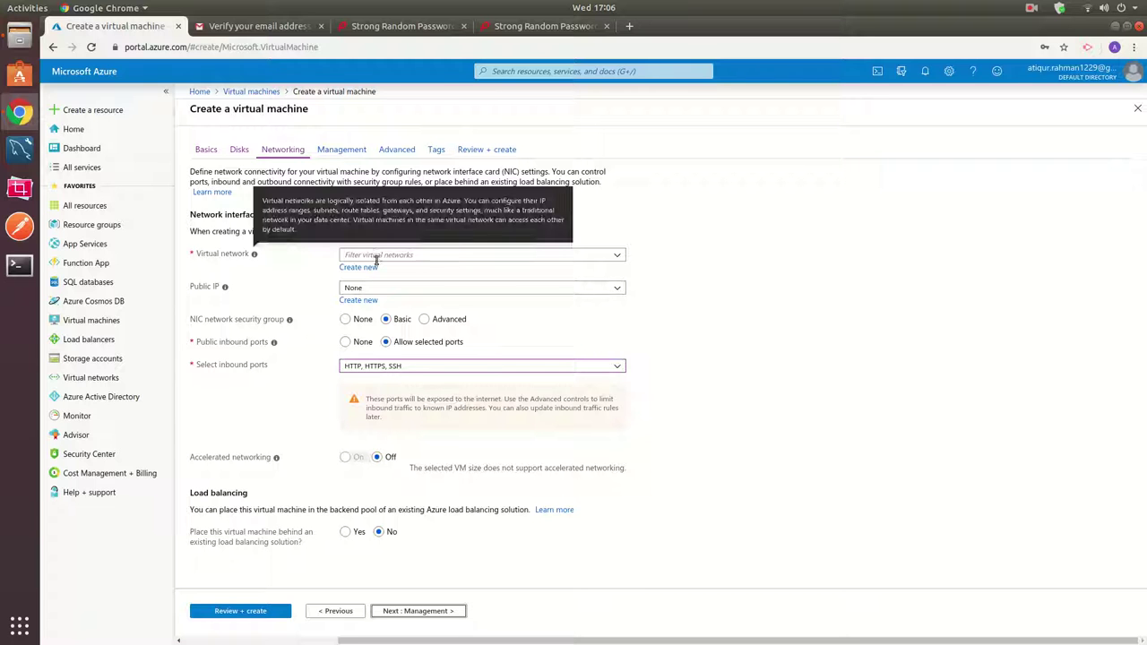
click(619, 257)
click(490, 271)
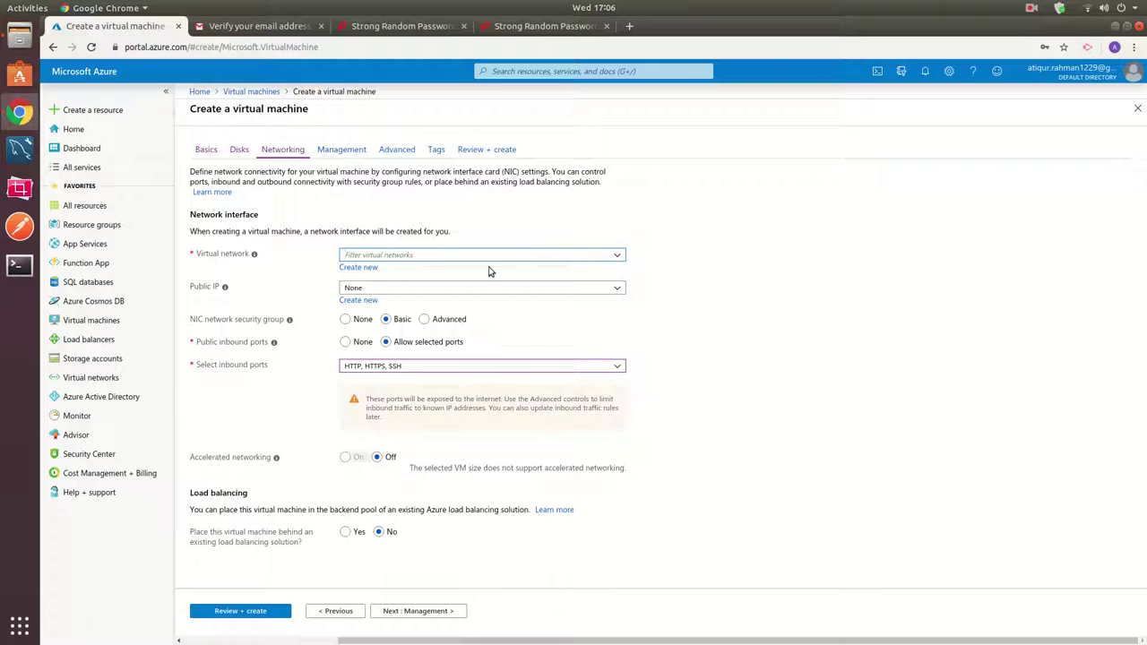
click(347, 267)
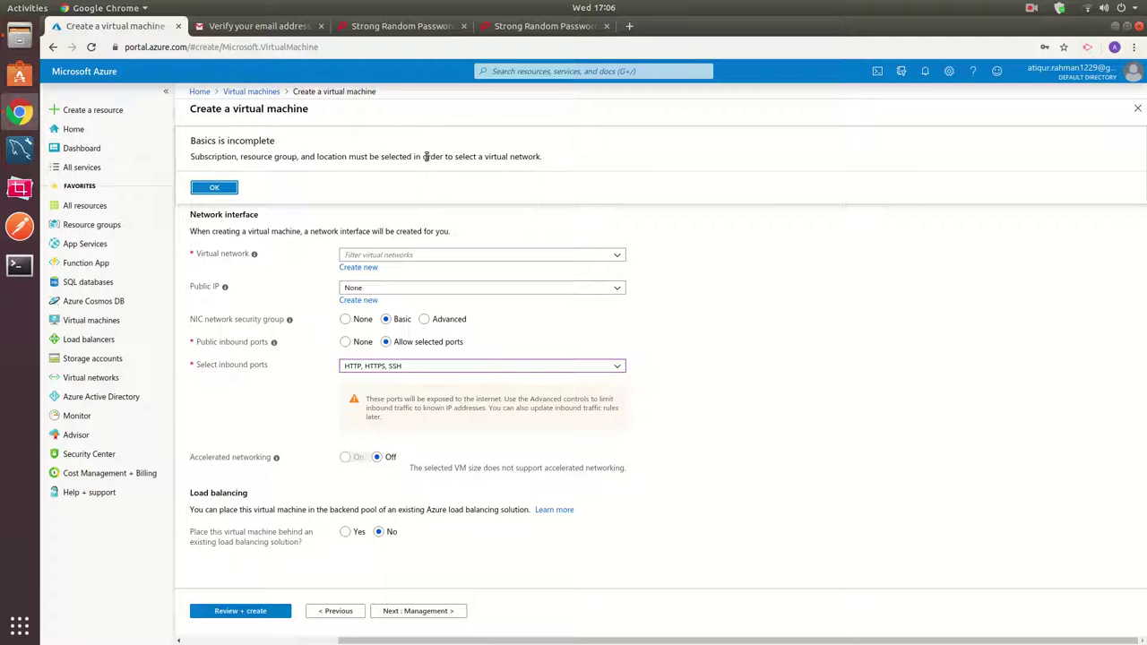
click(215, 187)
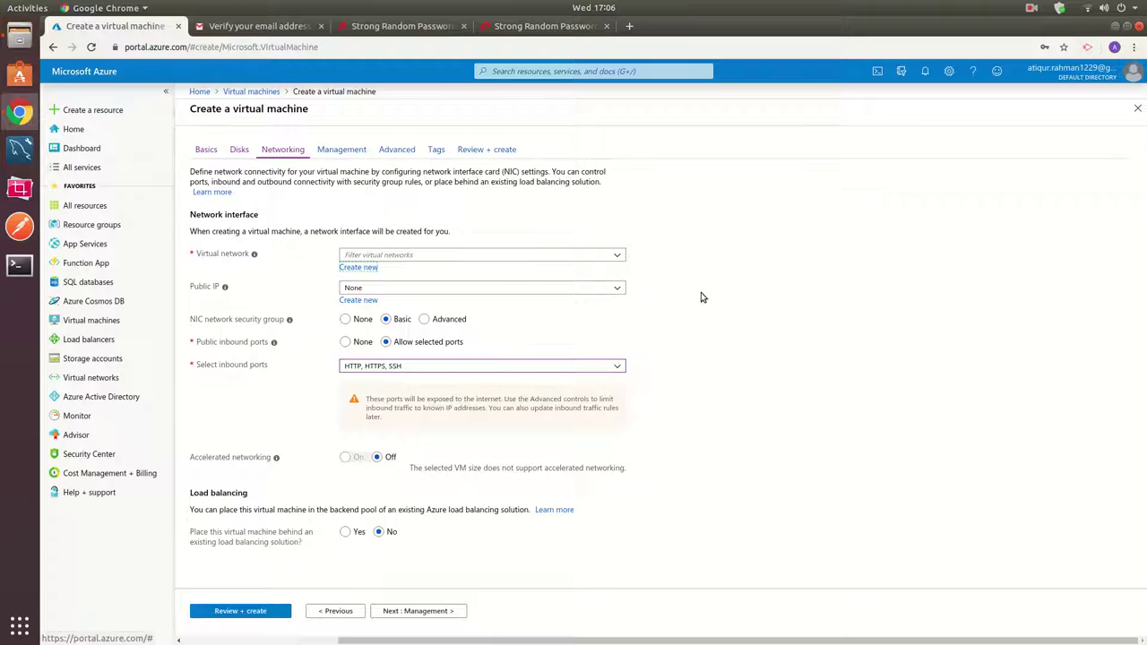
click(616, 256)
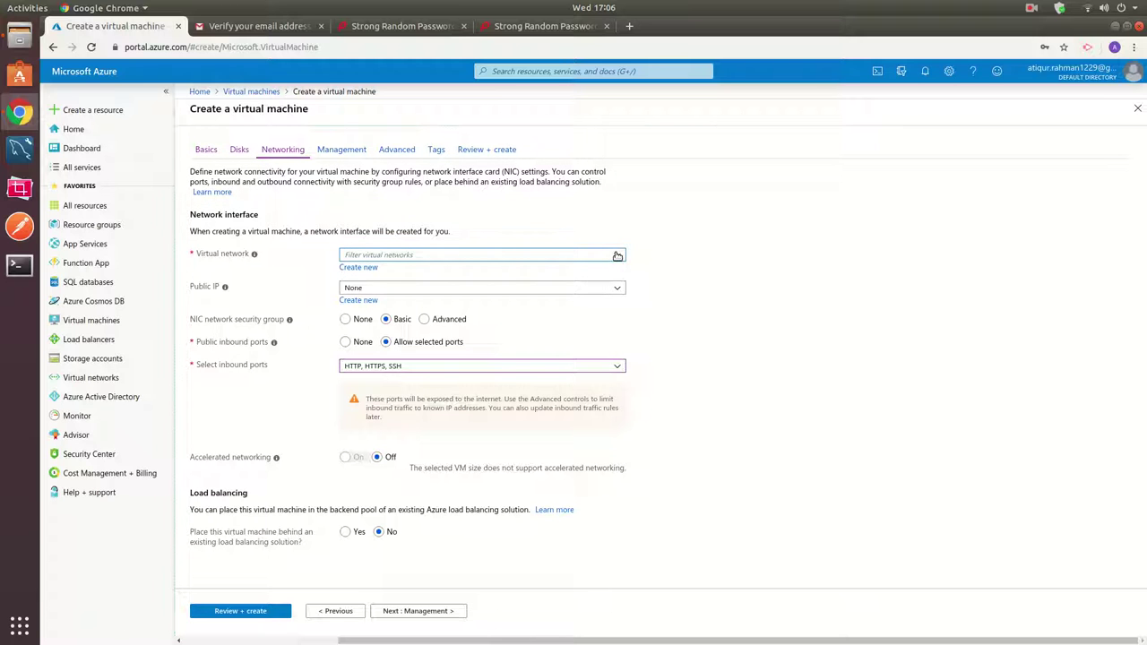
click(368, 288)
click(372, 292)
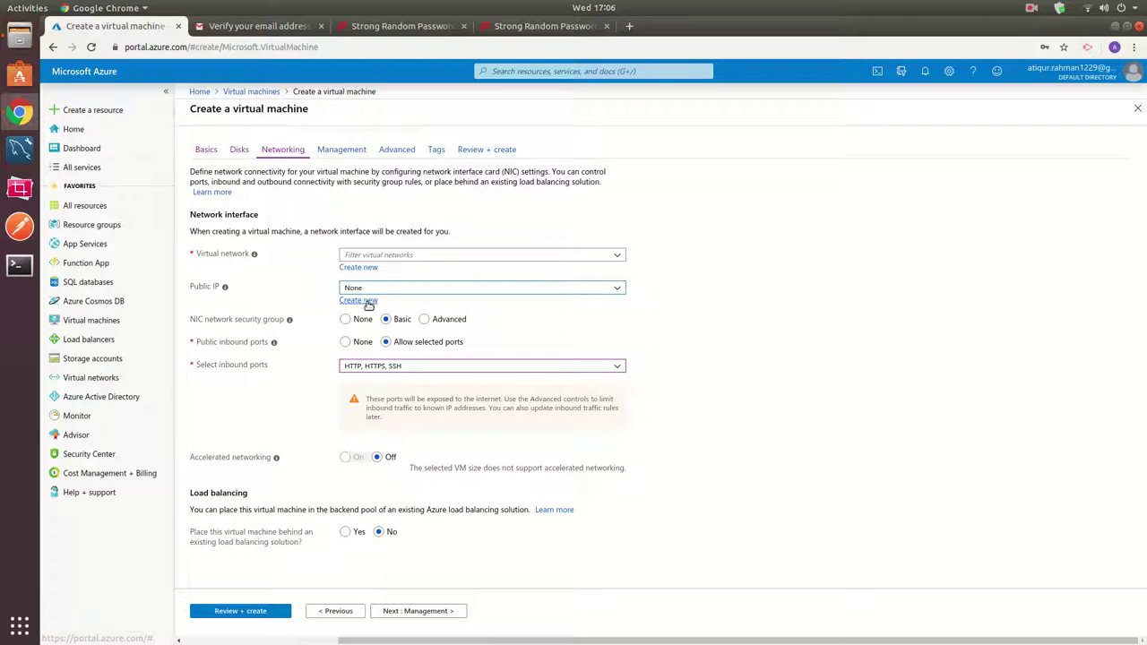
click(365, 302)
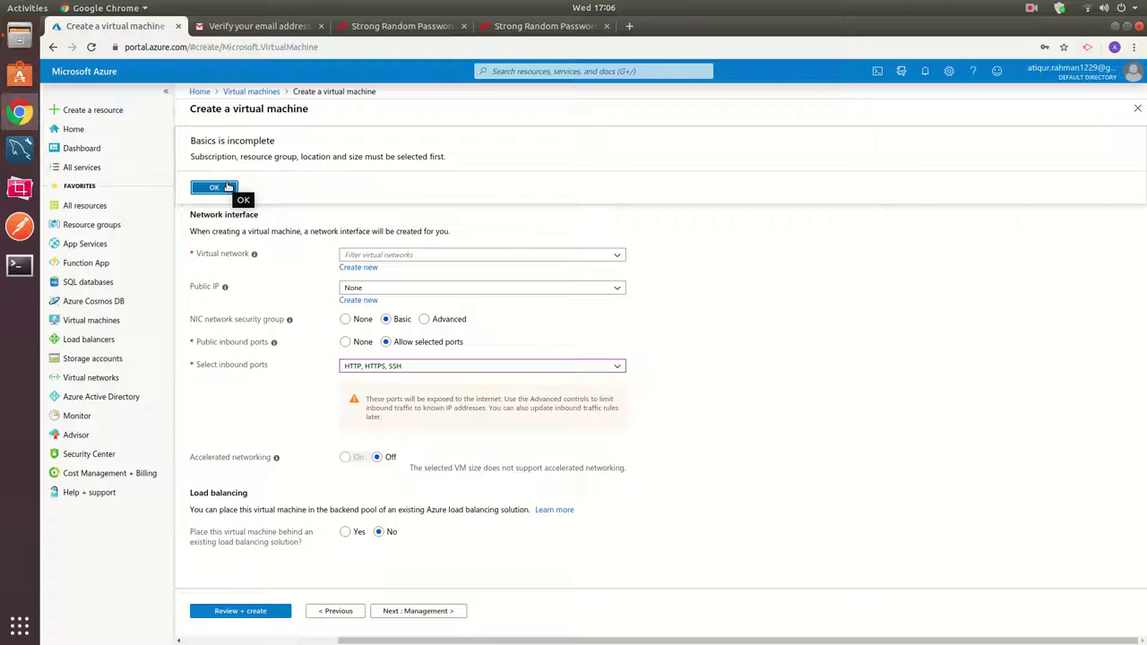
click(227, 187)
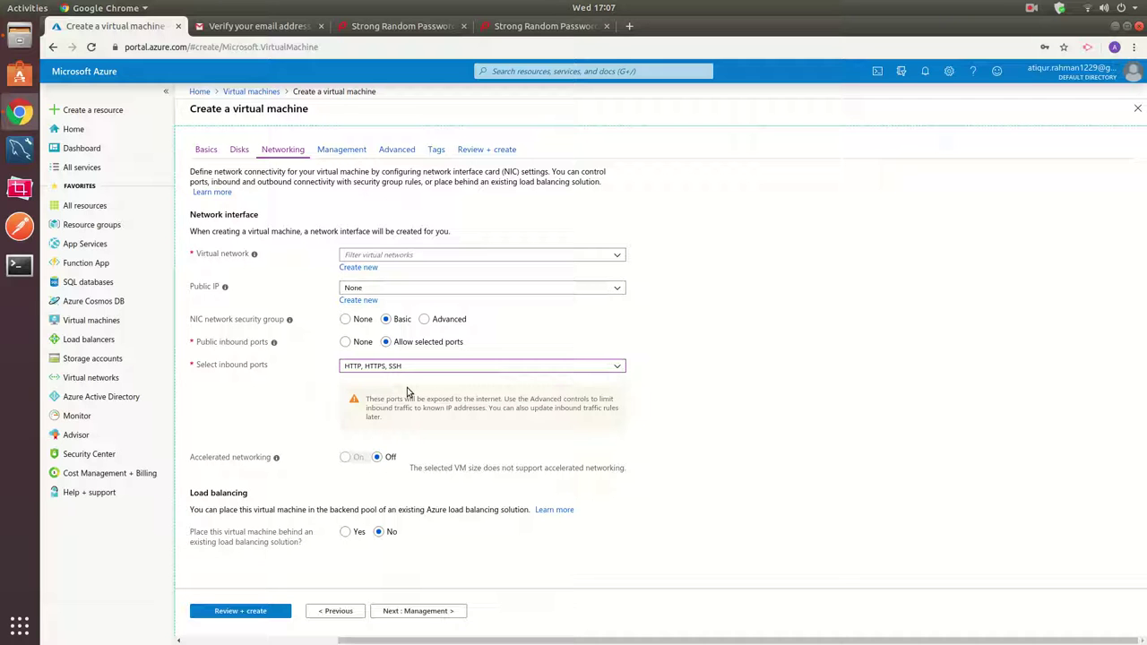
click(410, 255)
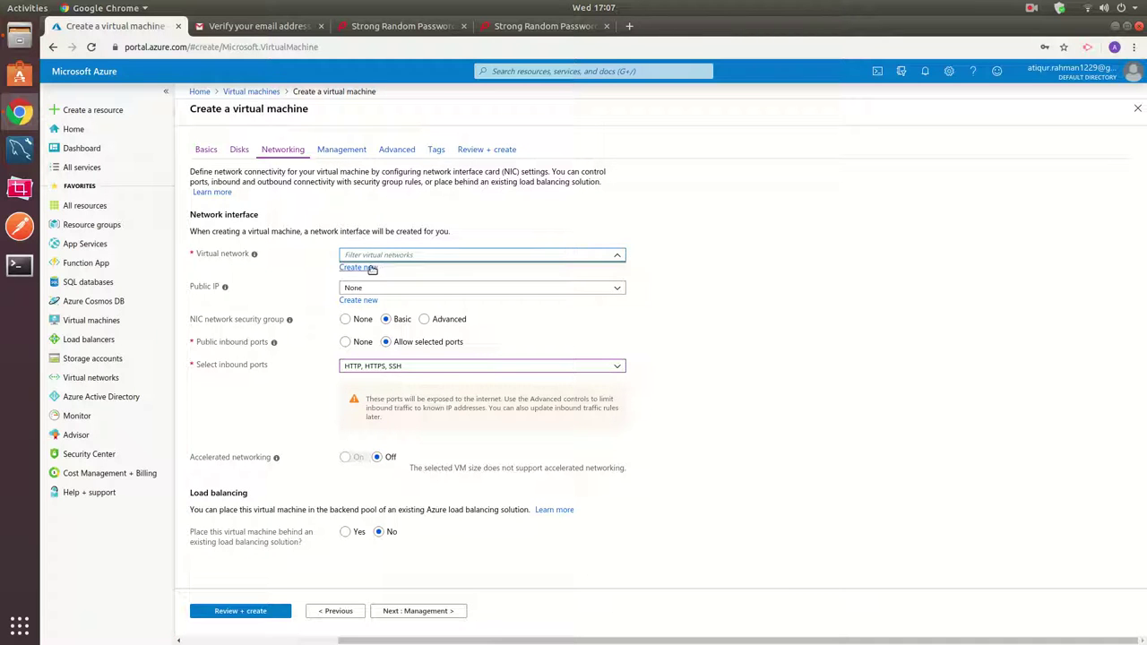
click(674, 258)
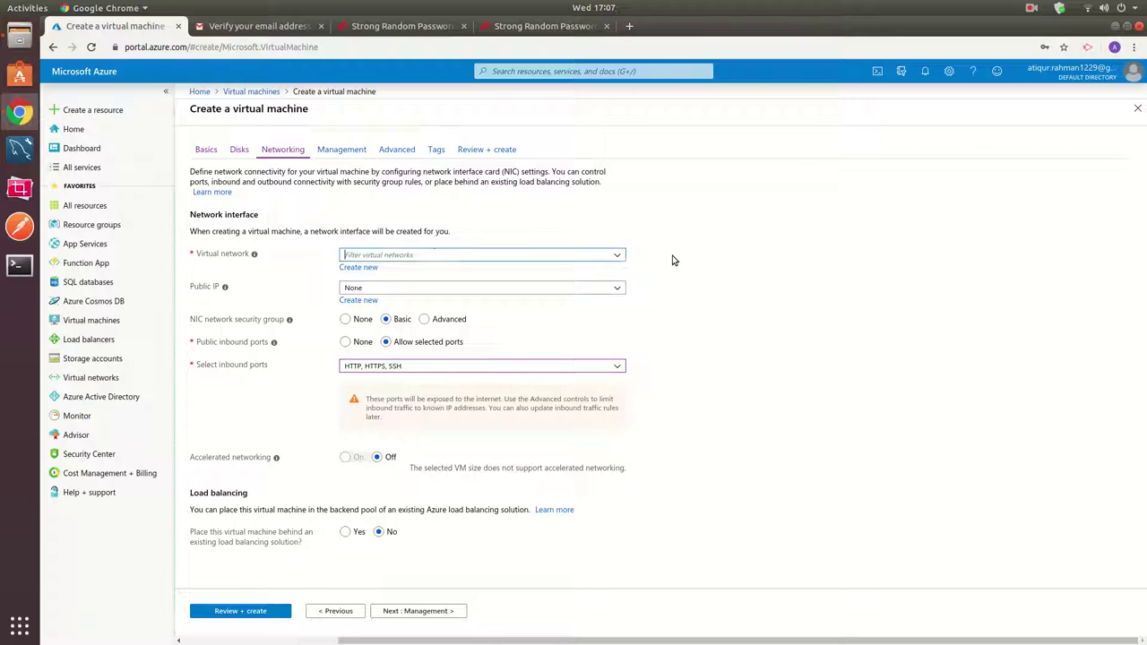
click(366, 268)
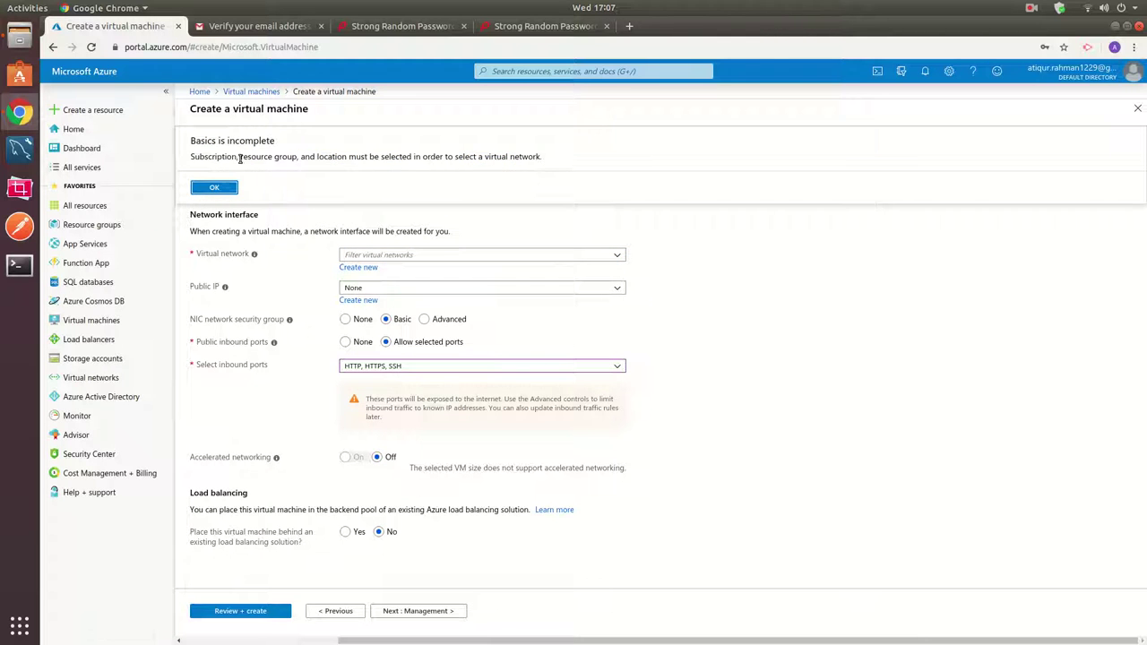
drag(216, 157, 525, 158)
click(527, 158)
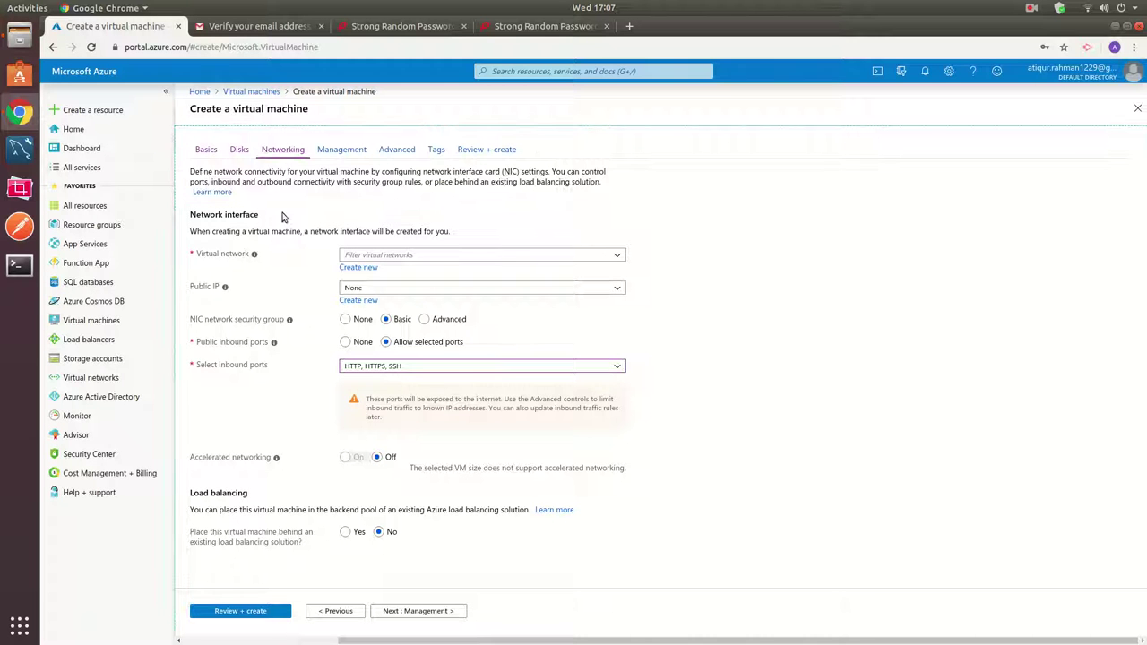
Create a new resource group named testAzure on the Basics tab.
click(206, 150)
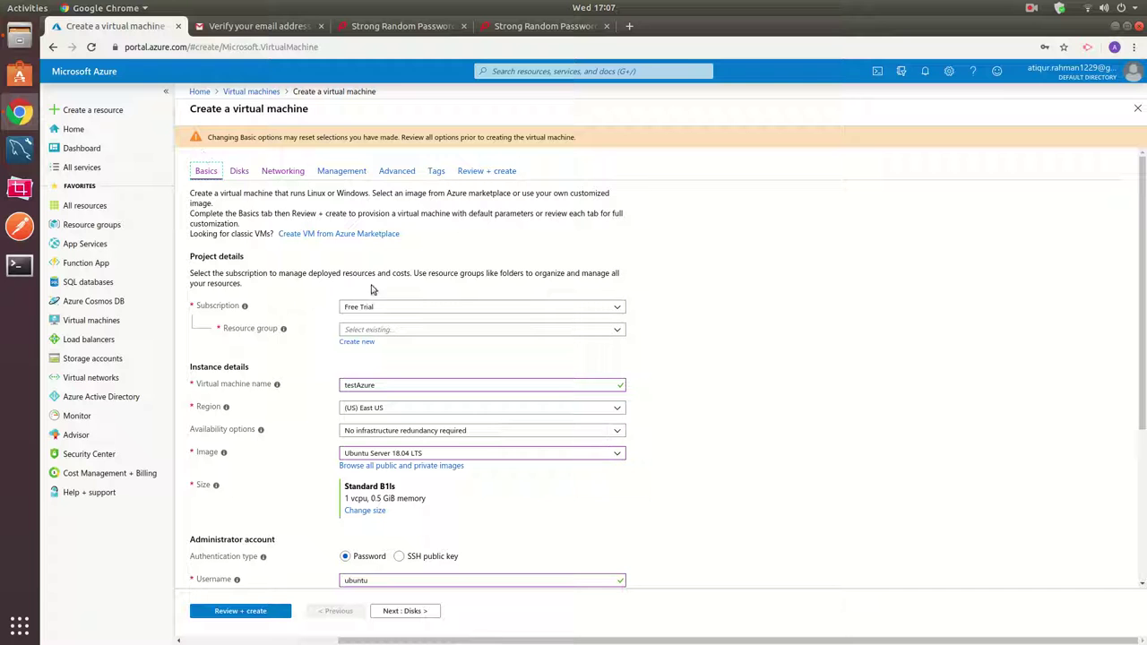
scroll(627, 359, down, 1)
click(621, 300)
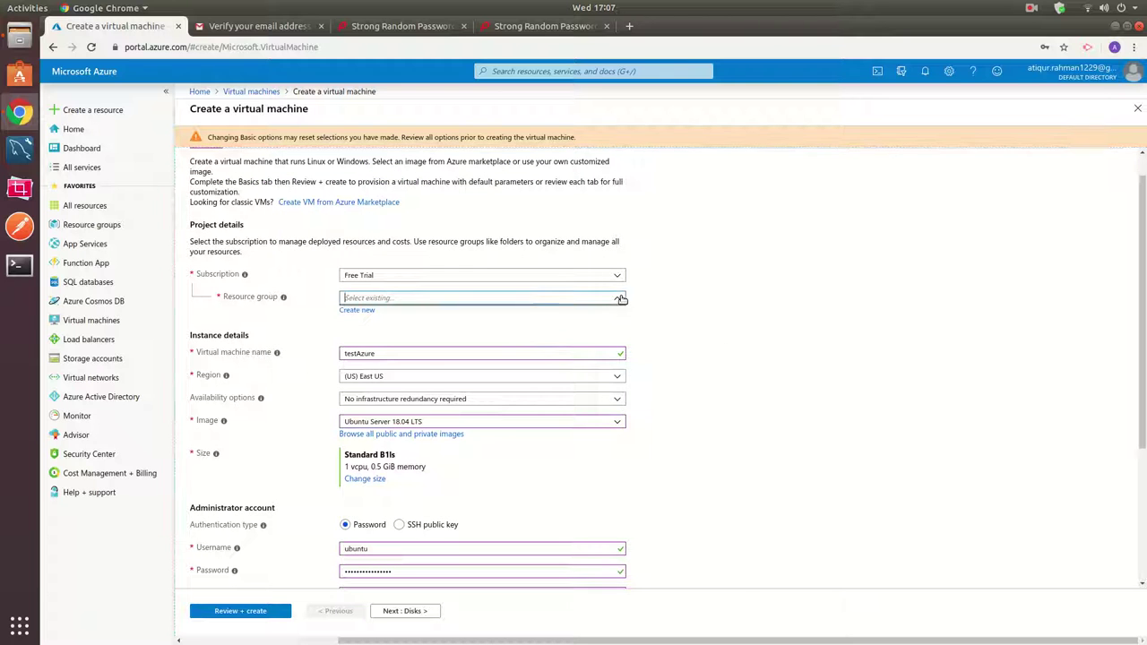
click(357, 311)
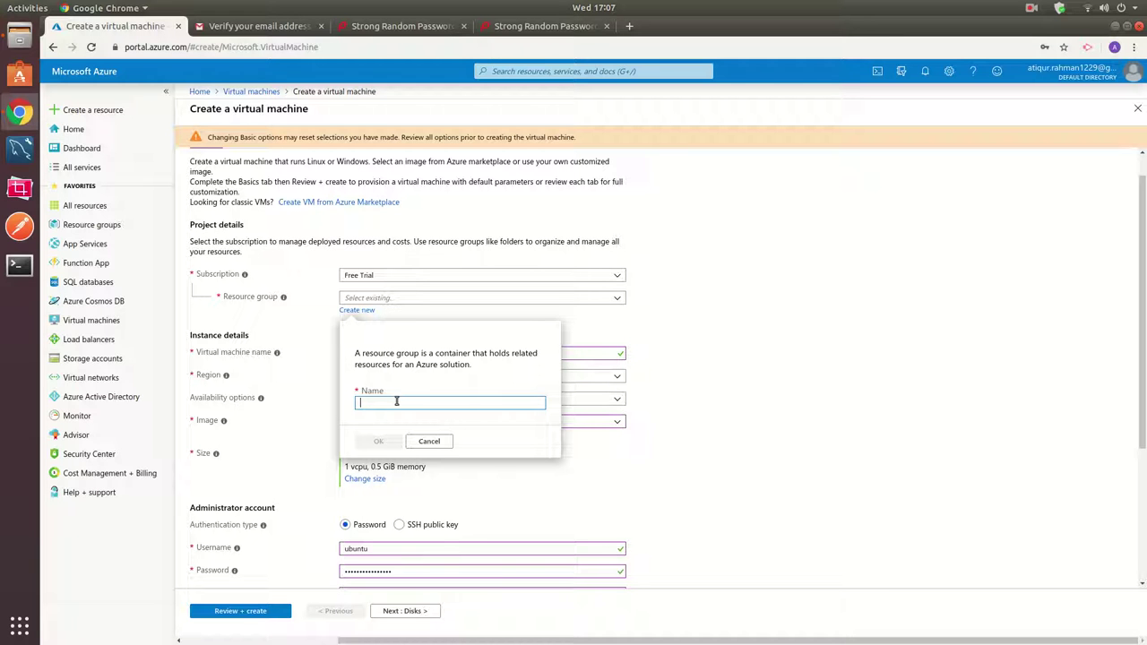
text(testAzure)
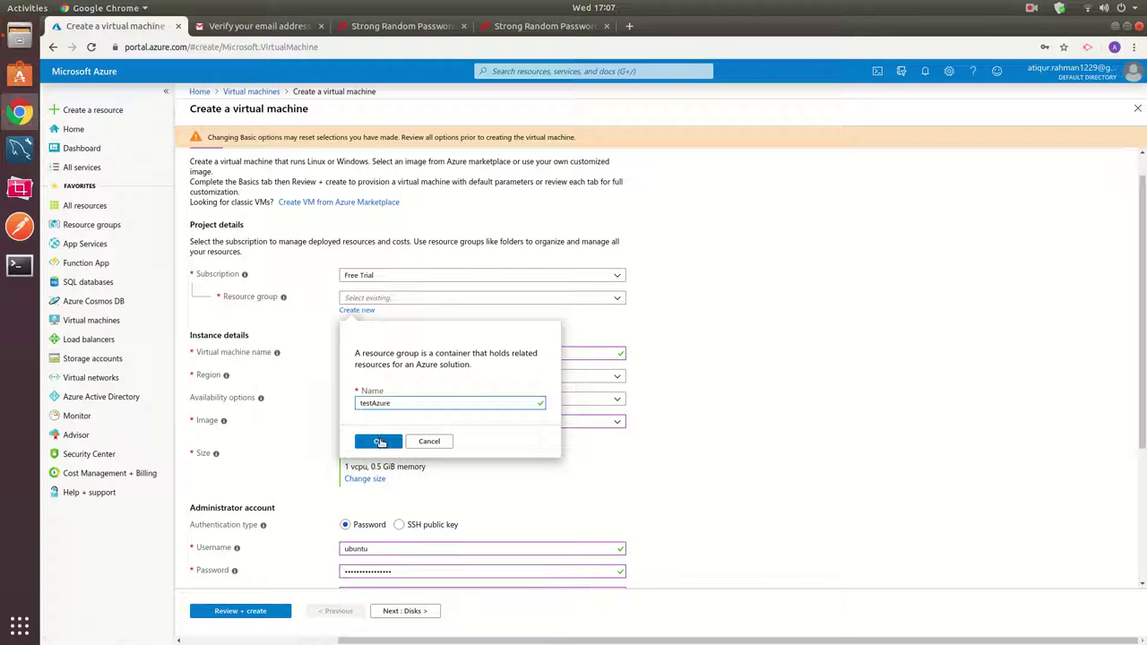
click(379, 441)
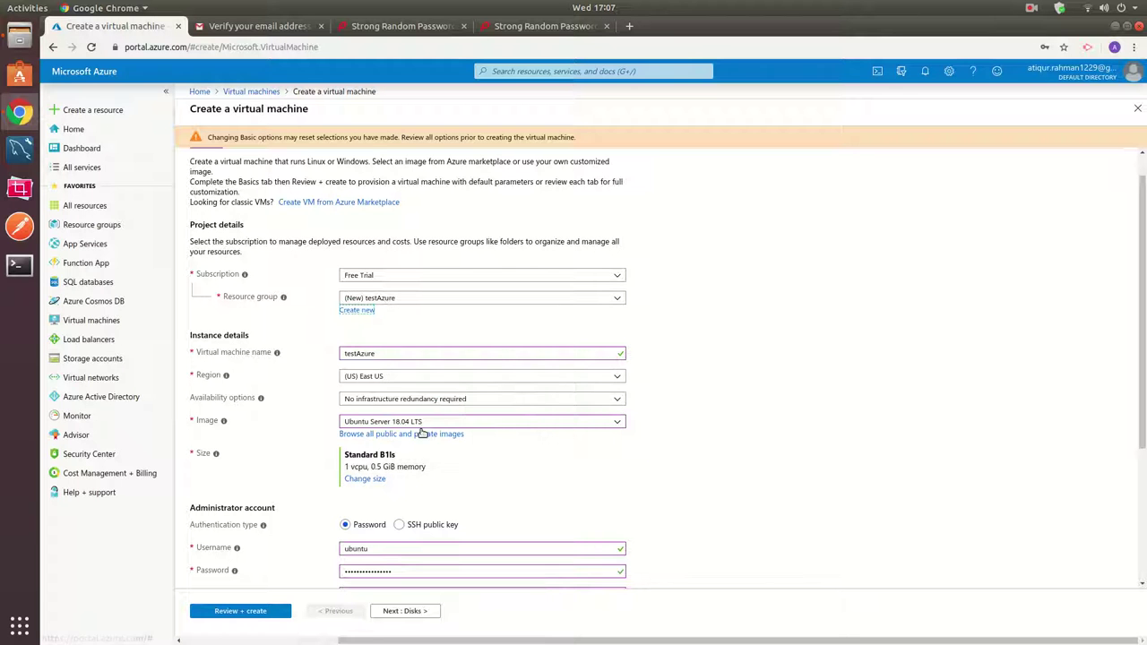
scroll(717, 361, down, 1)
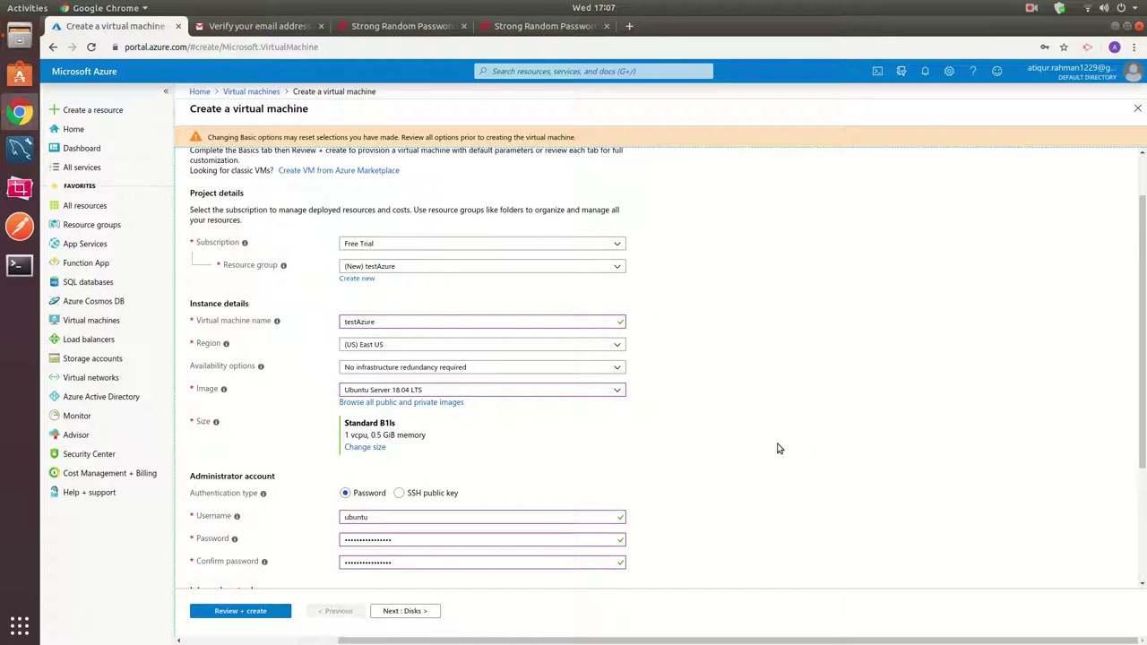
scroll(658, 558, down, 5)
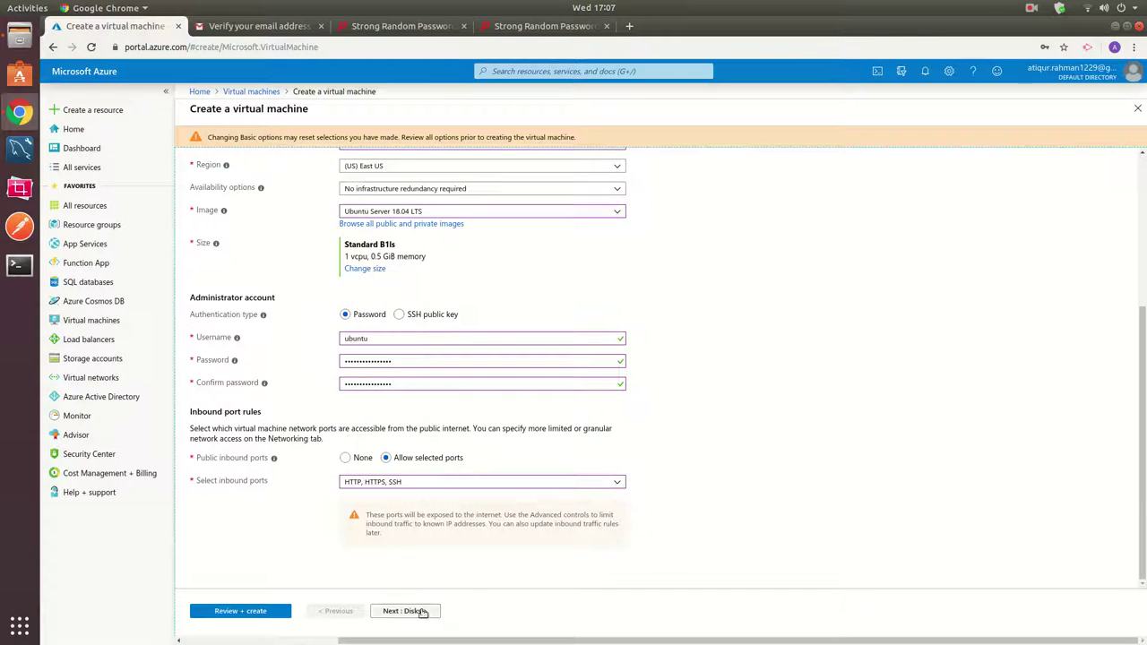
Confirm Networking shows testAzure-vnet, default subnet 10.0.0.0/24 and public IP testAzure-ip.
click(405, 610)
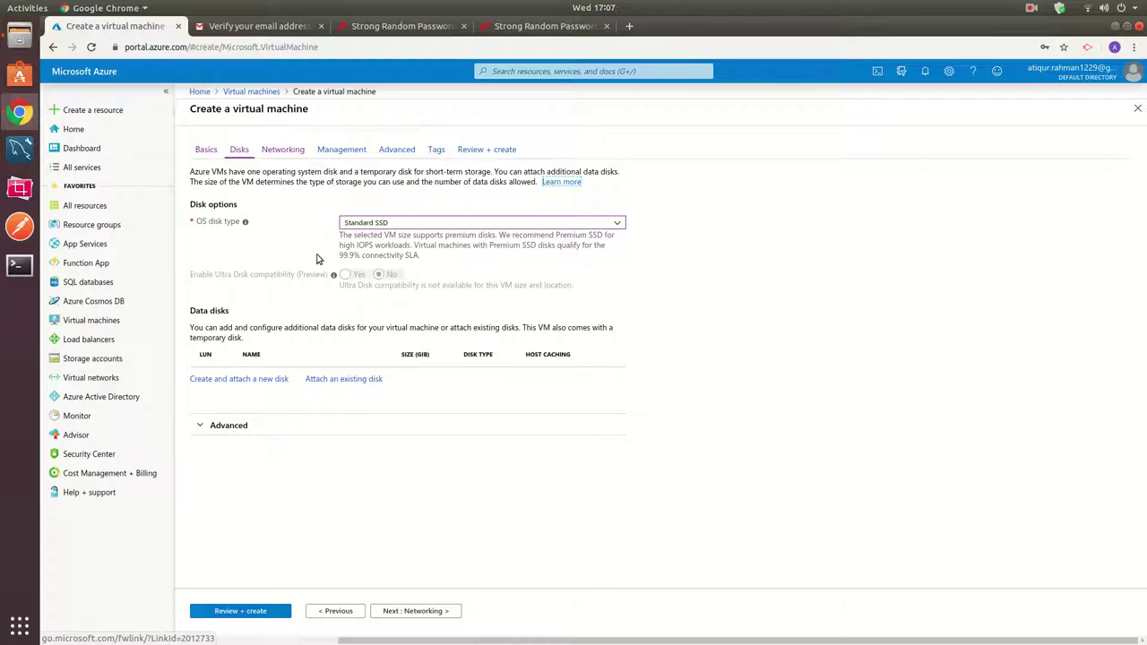
click(439, 611)
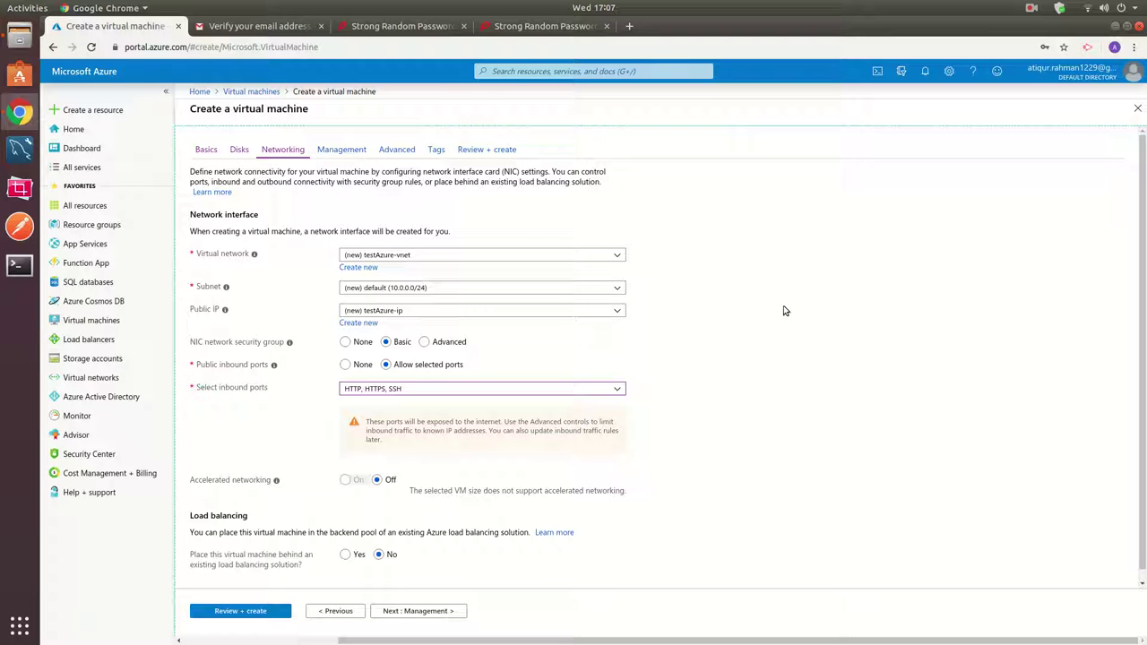
click(205, 149)
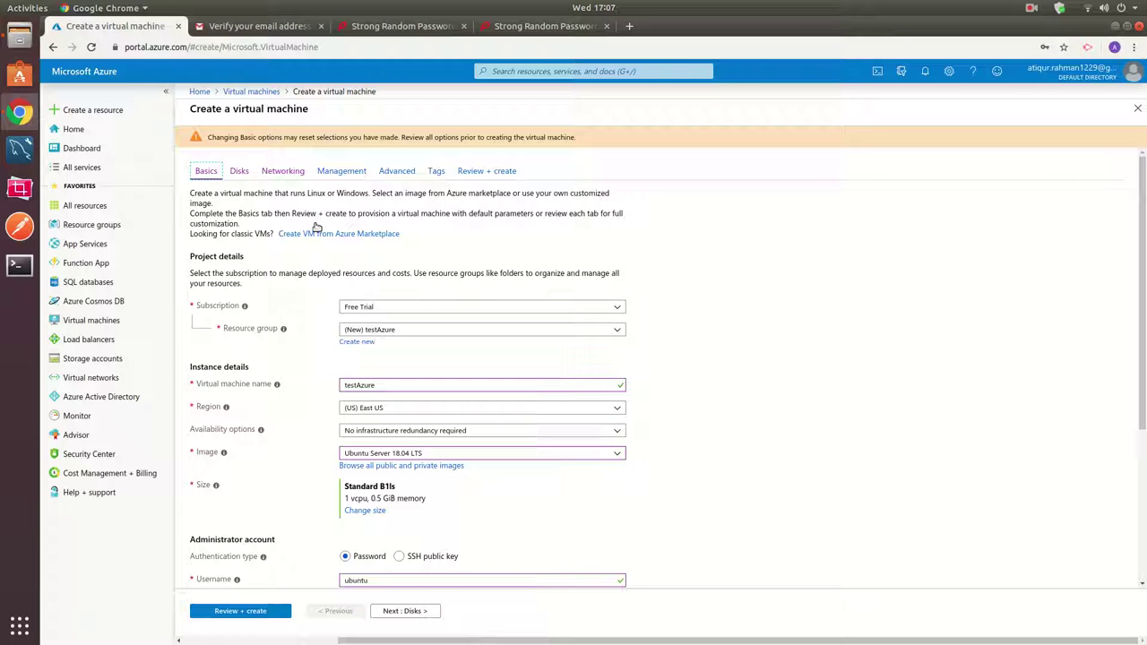
click(283, 171)
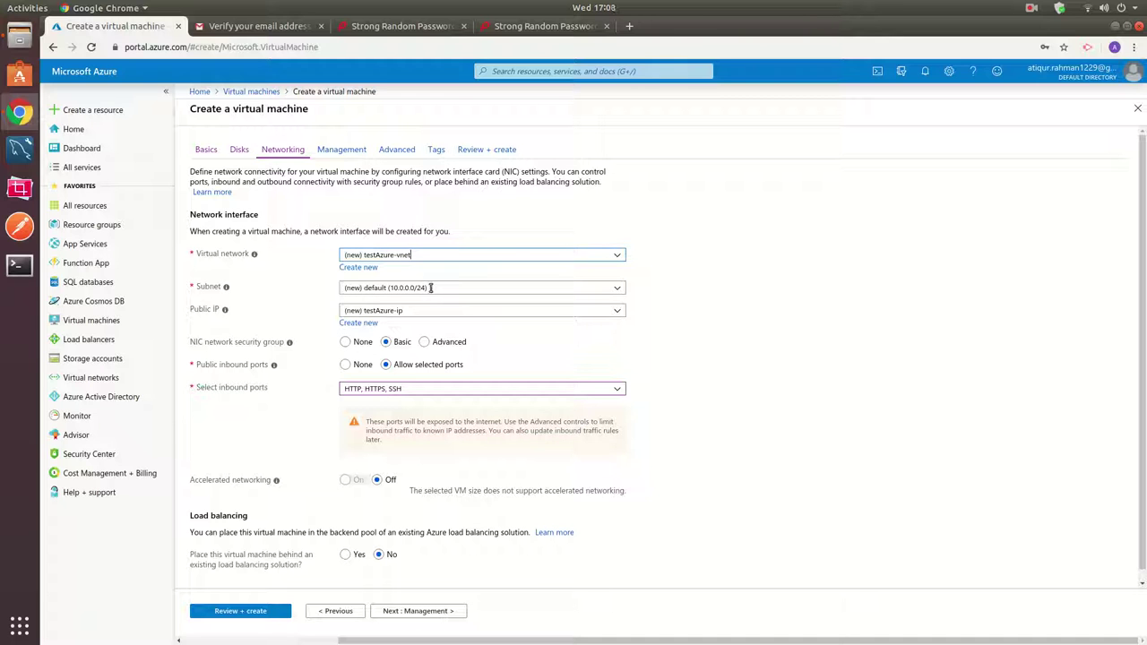
click(616, 314)
click(408, 325)
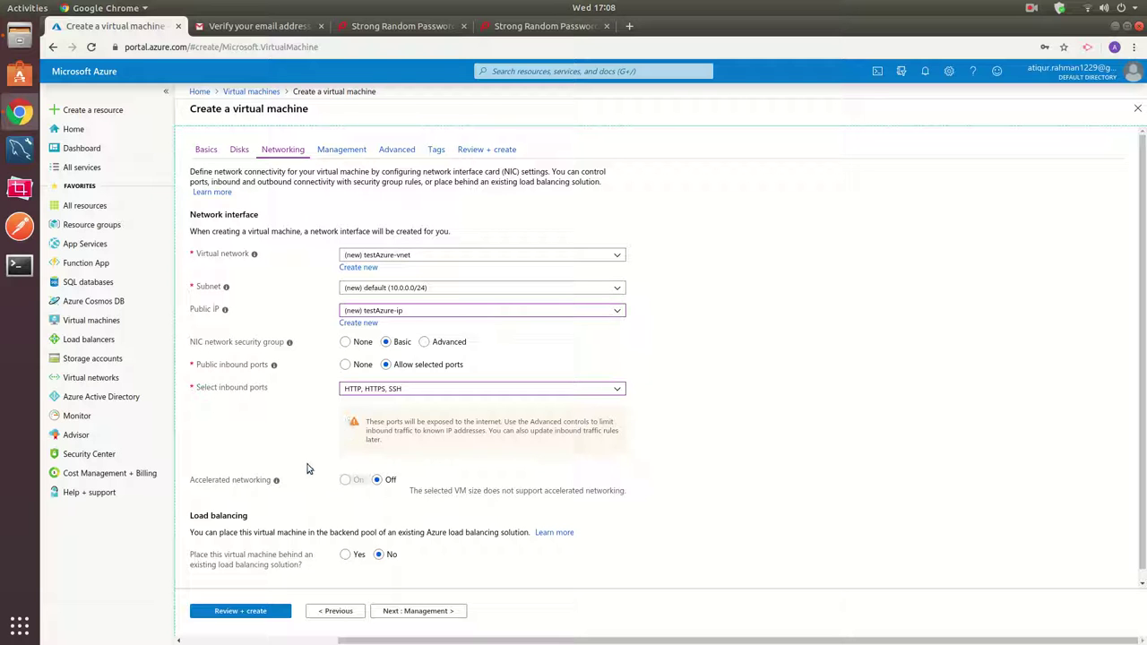
scroll(717, 457, down, 1)
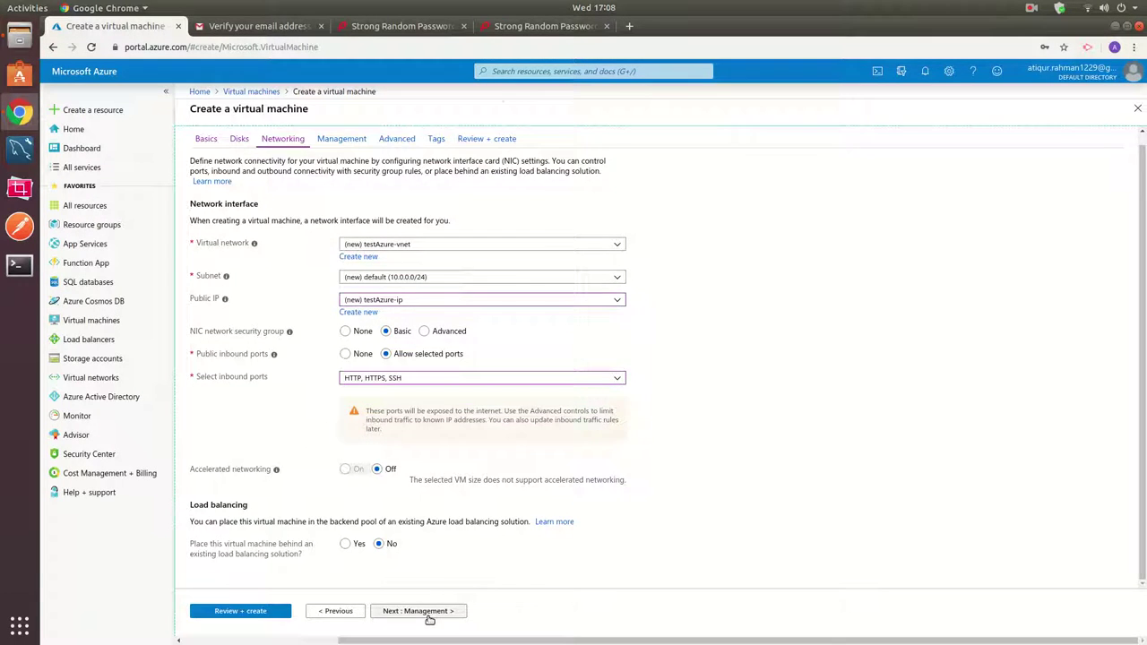
Keep boot diagnostics on, with auto-shutdown and backup off, on the Management tab.
click(431, 619)
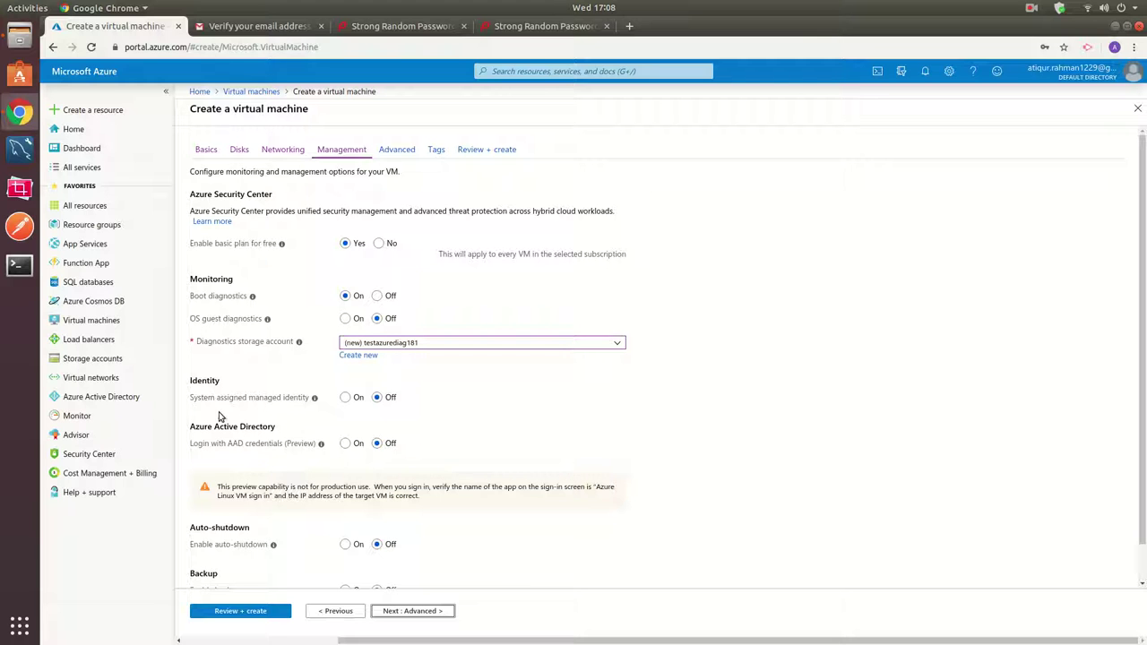
scroll(430, 493, down, 1)
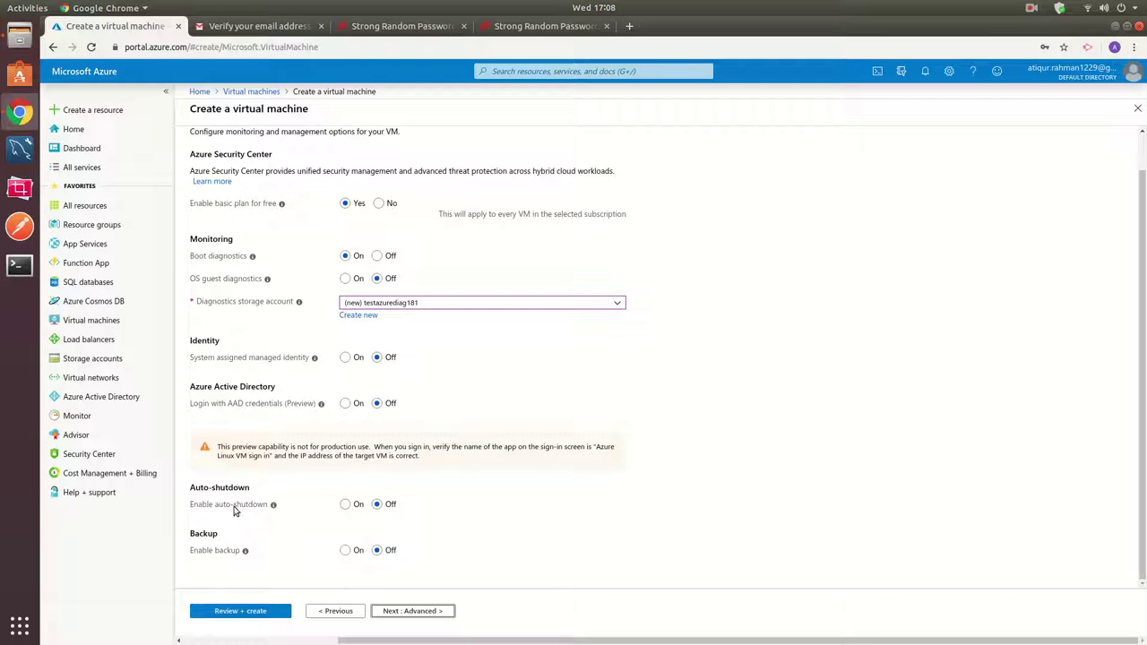
mouse_move(274, 507)
Browse the extension catalogue without adding any extension, leave cloud-init empty, and continue to Tags.
click(414, 611)
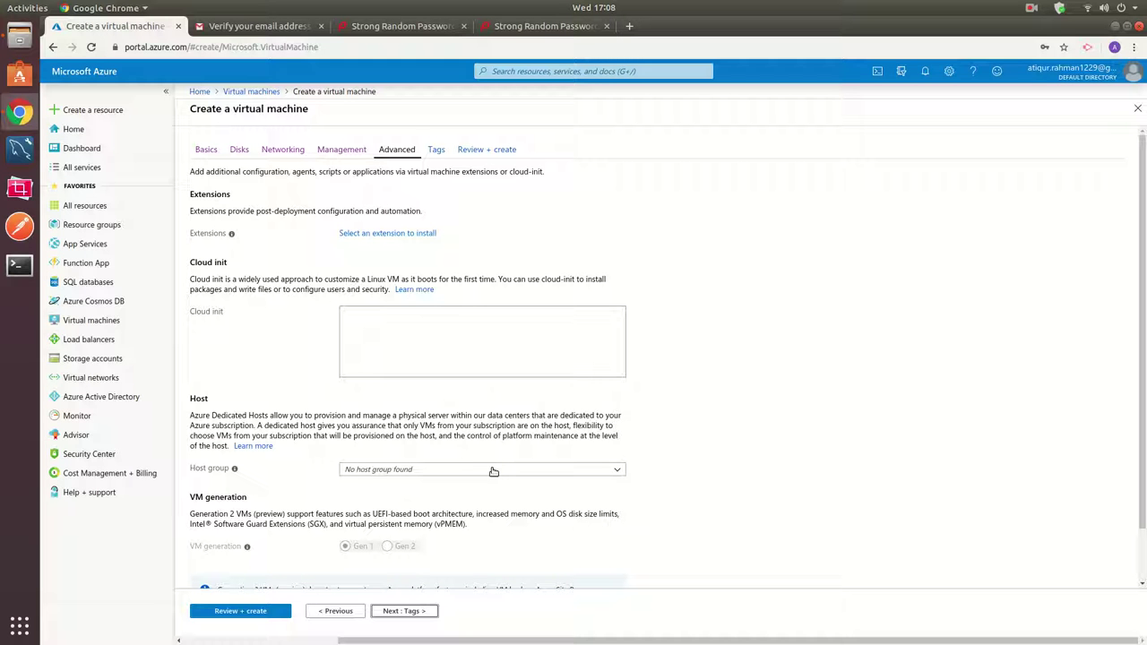
click(380, 336)
click(365, 235)
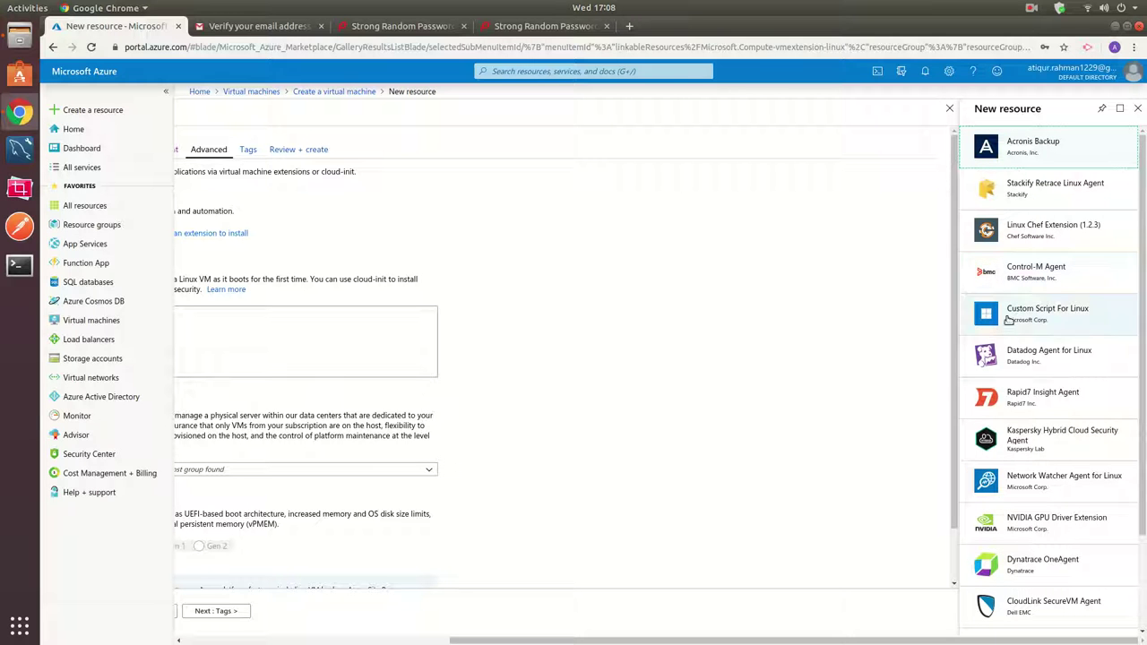
scroll(1012, 457, down, 3)
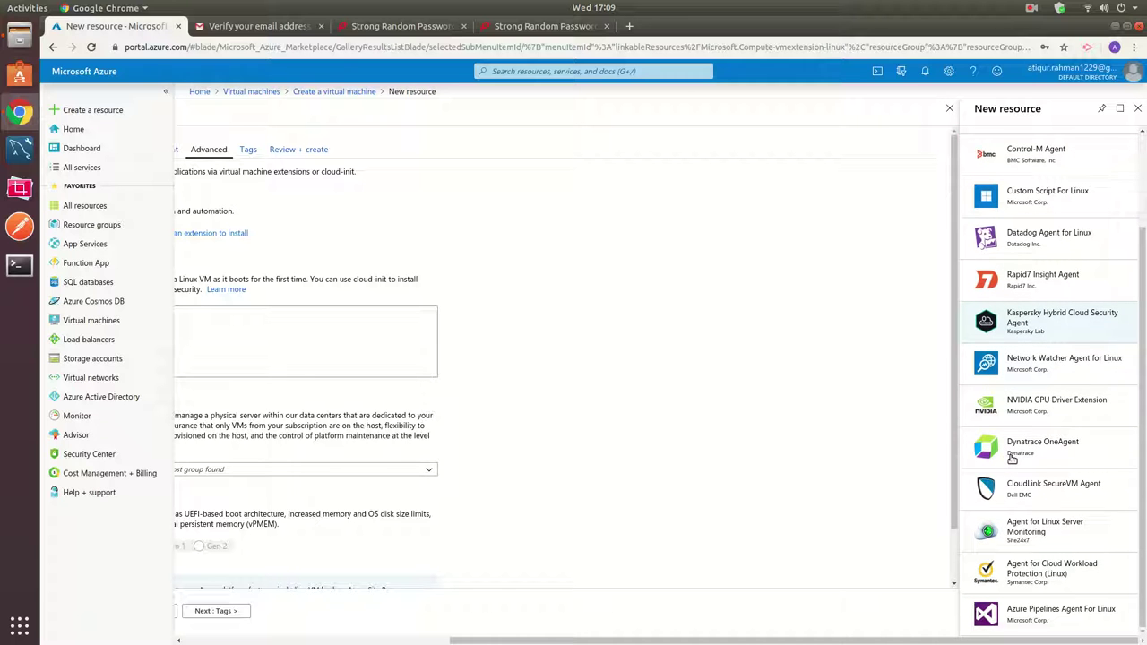
scroll(1012, 456, up, 3)
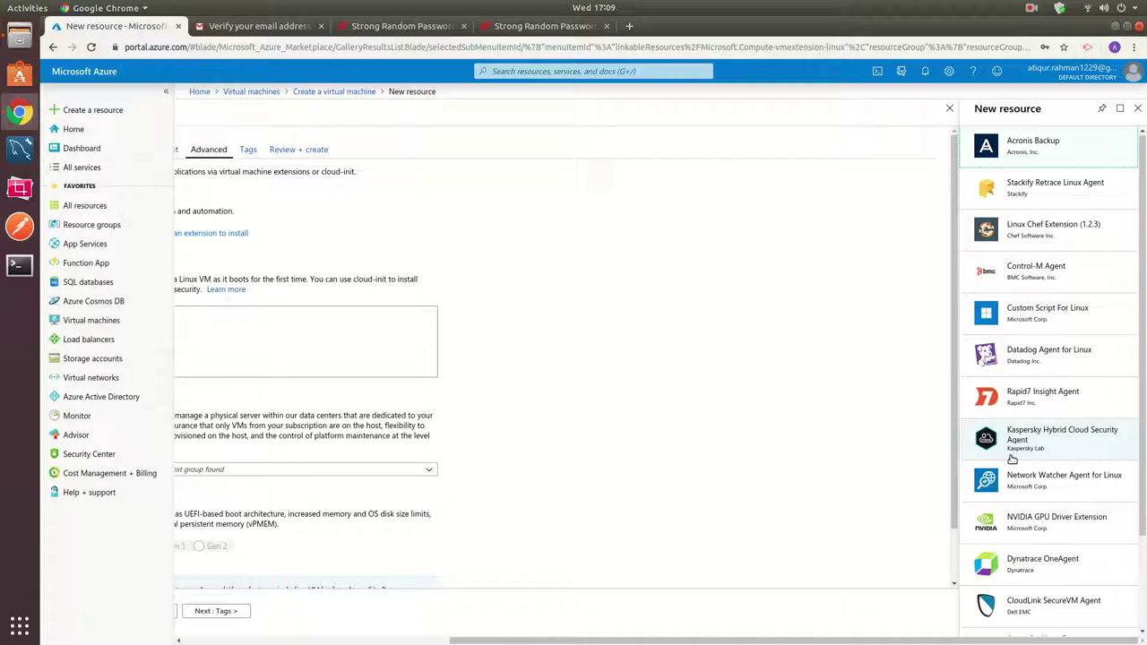
click(1137, 108)
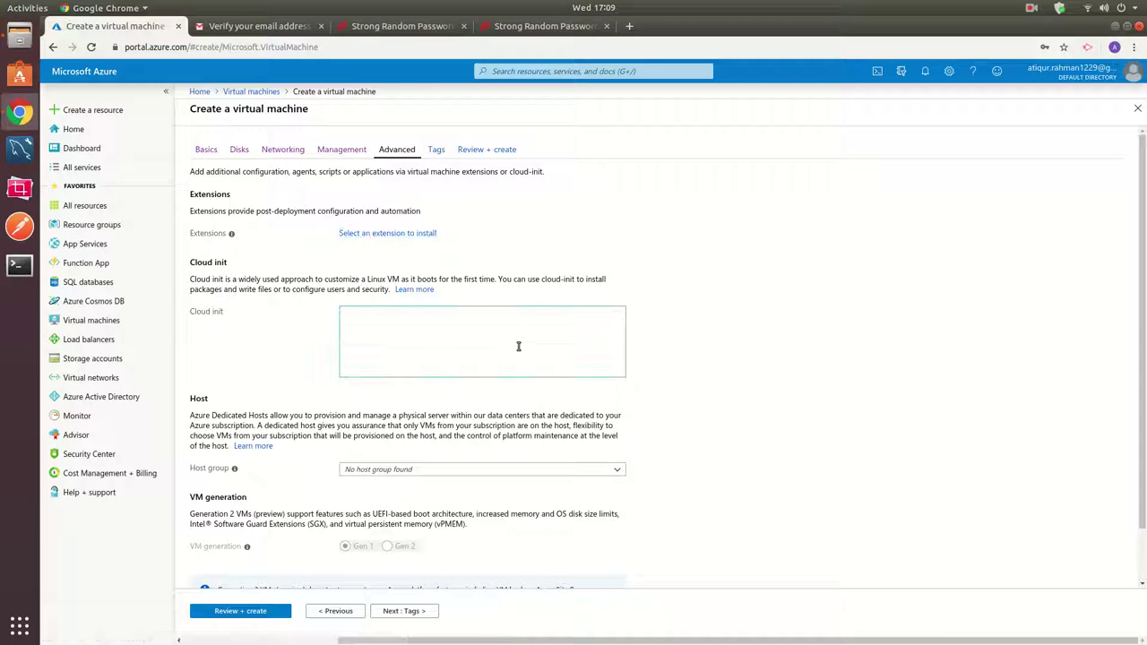
scroll(713, 381, down, 2)
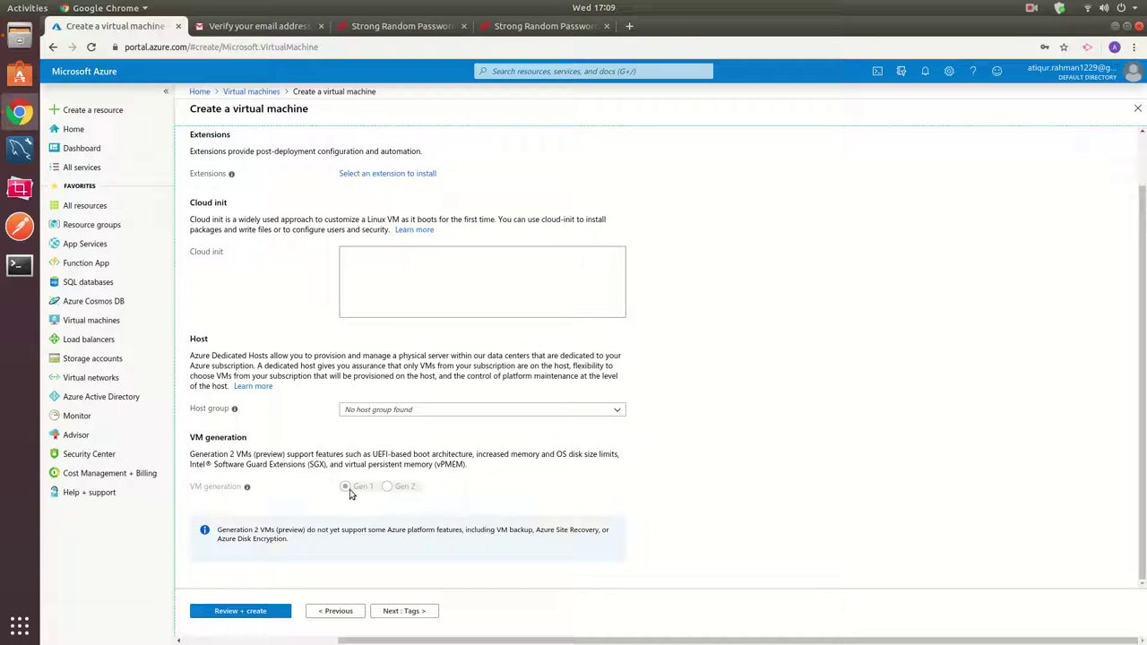
click(409, 610)
Add the tag os : ubuntu to the VM's resources.
click(280, 249)
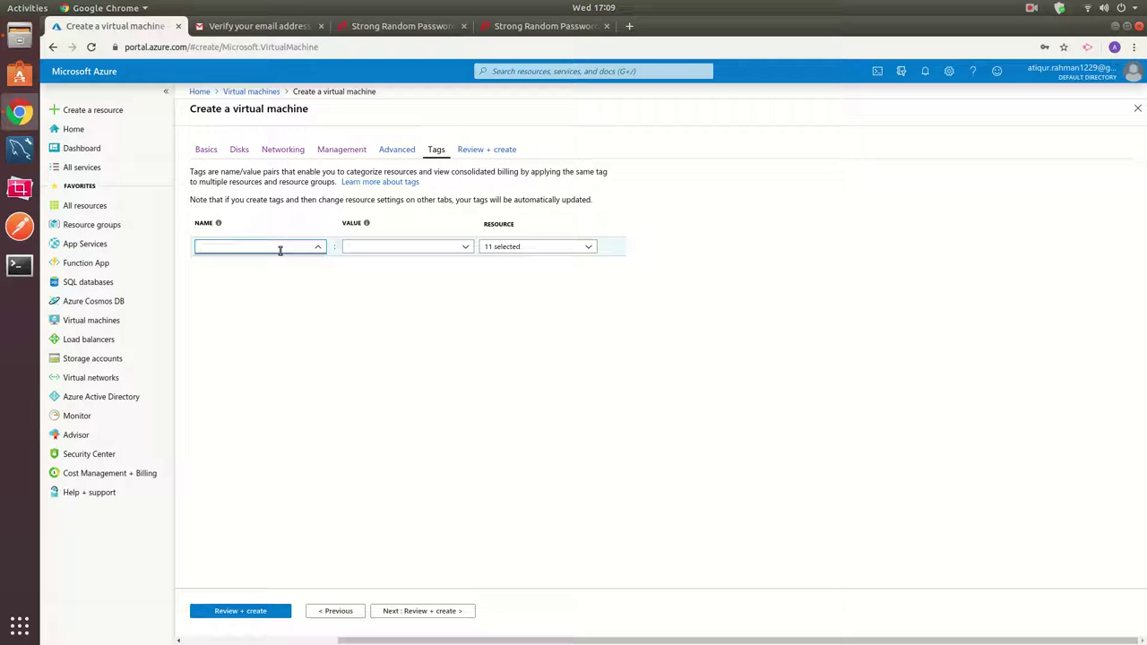
text(os)
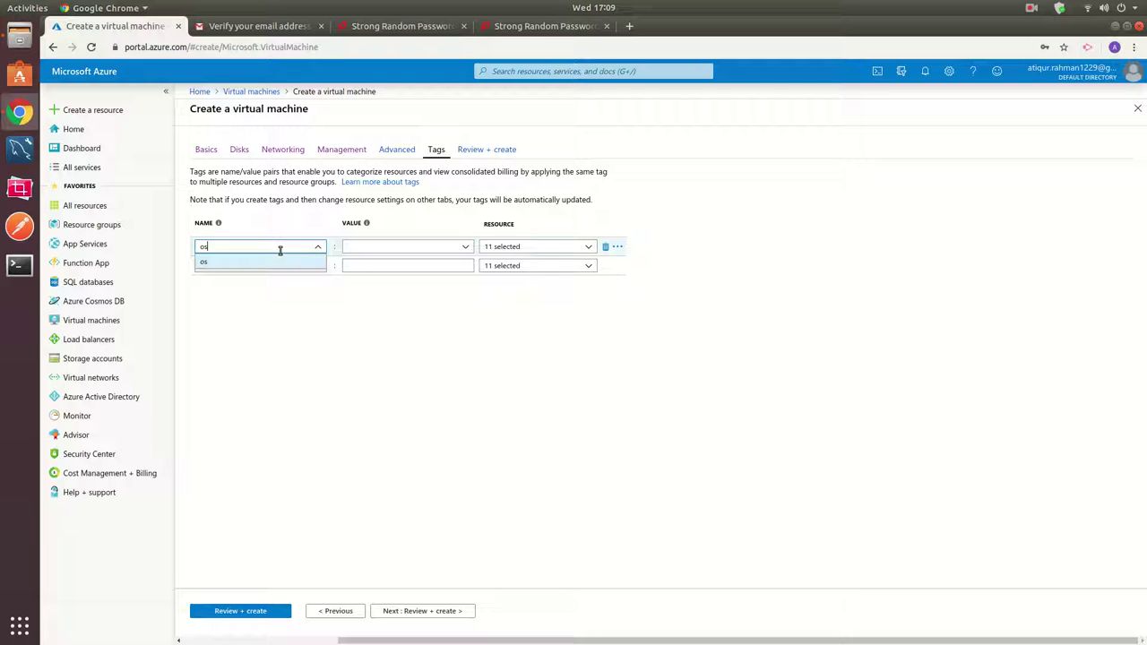
click(381, 249)
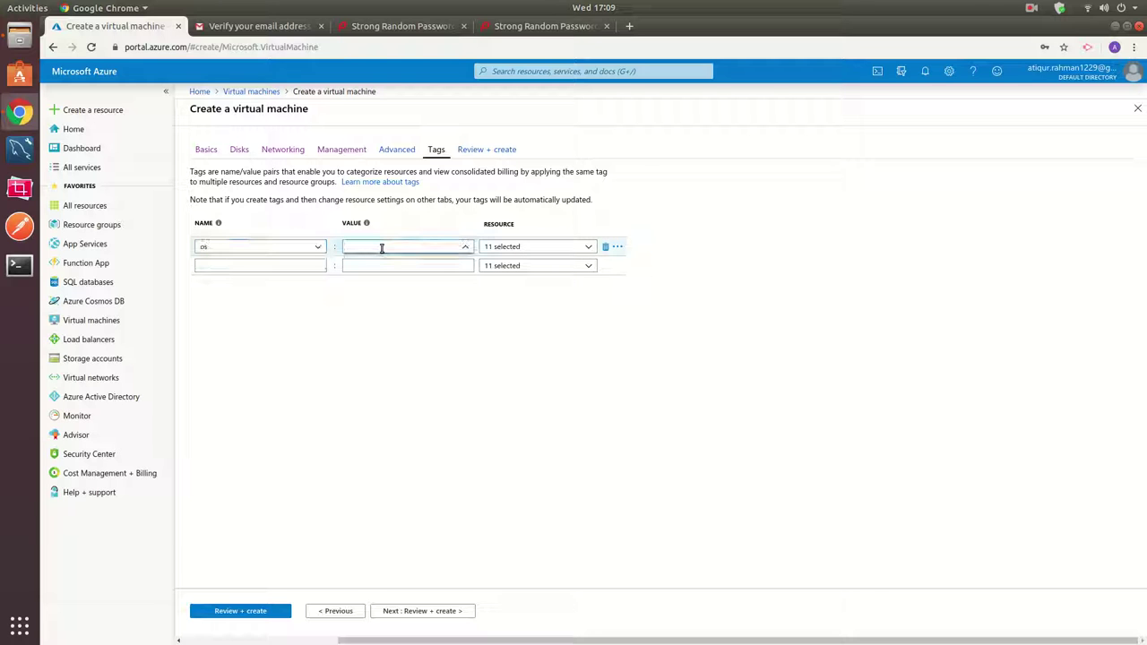
text(ubuntu)
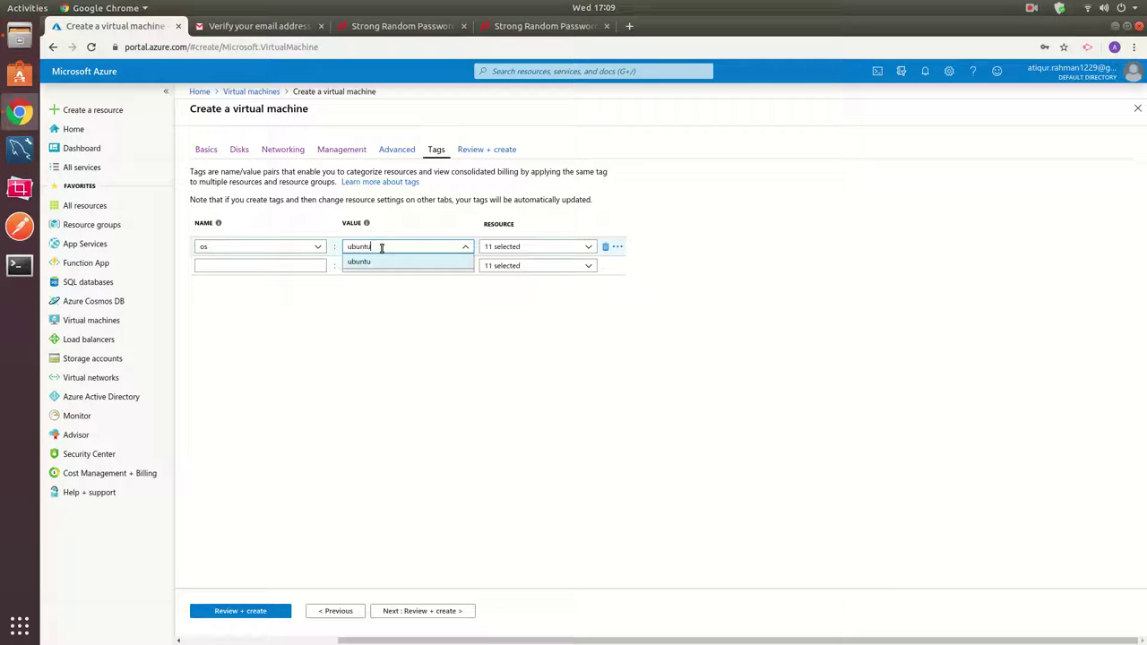
click(579, 310)
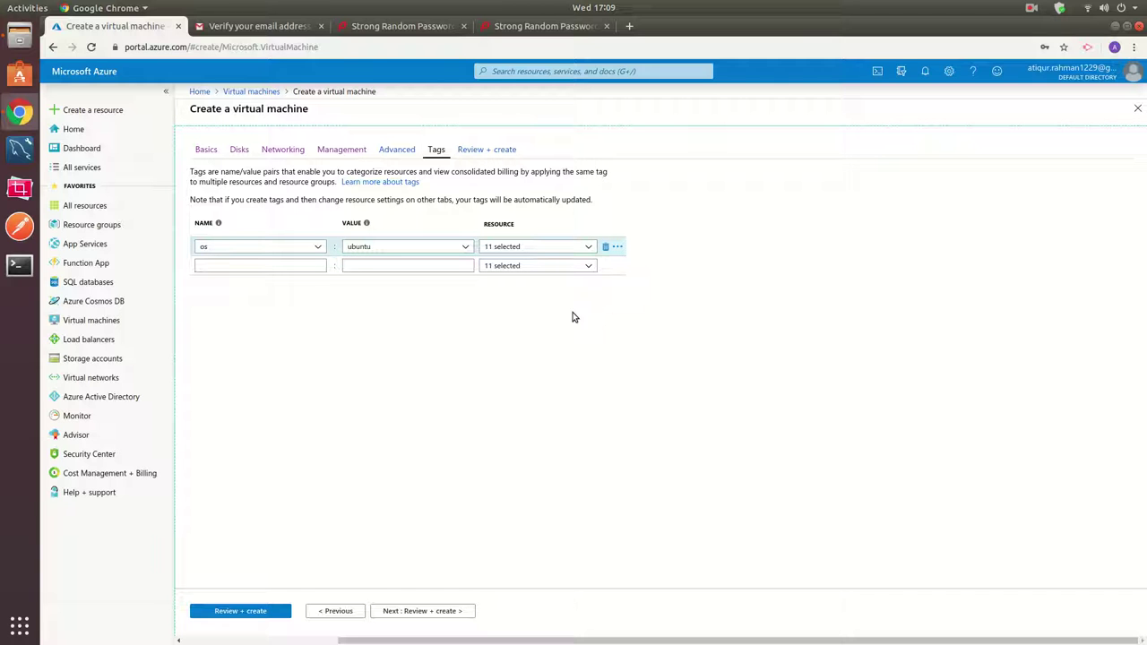
click(567, 249)
click(570, 250)
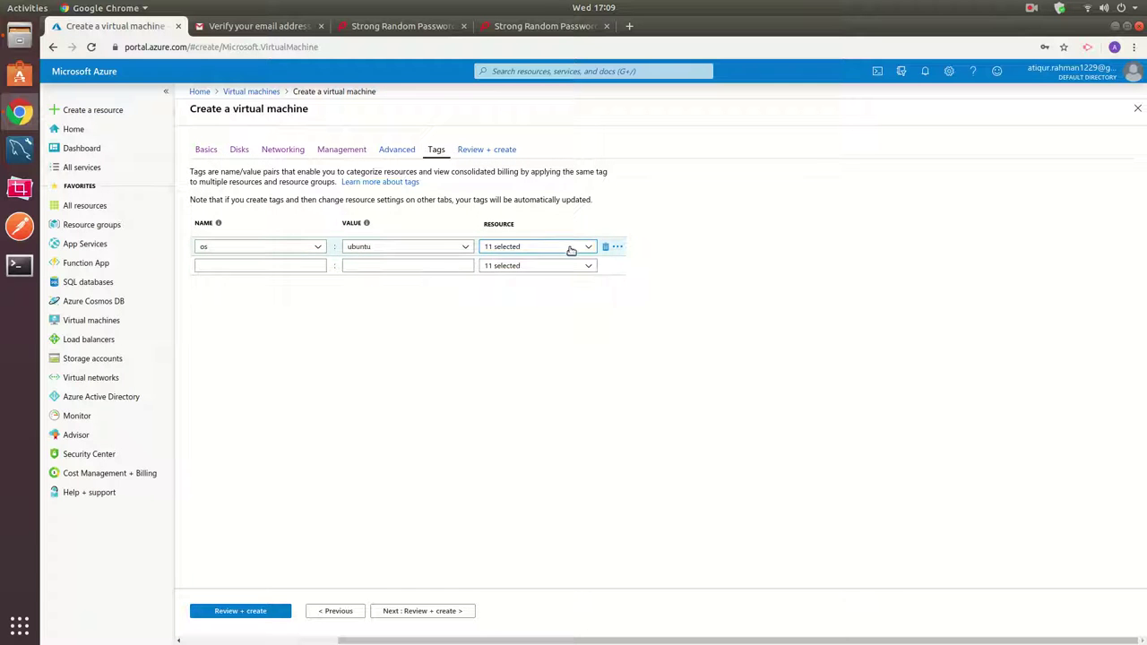
Pass Review + create validation and create the virtual machine.
click(430, 617)
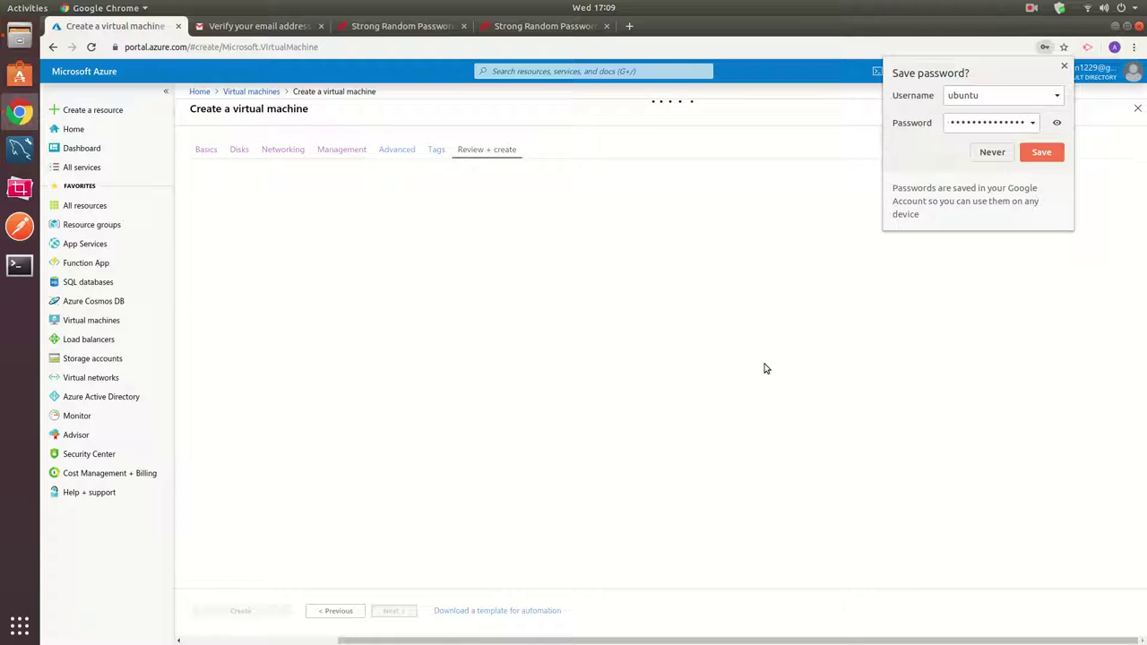
click(799, 125)
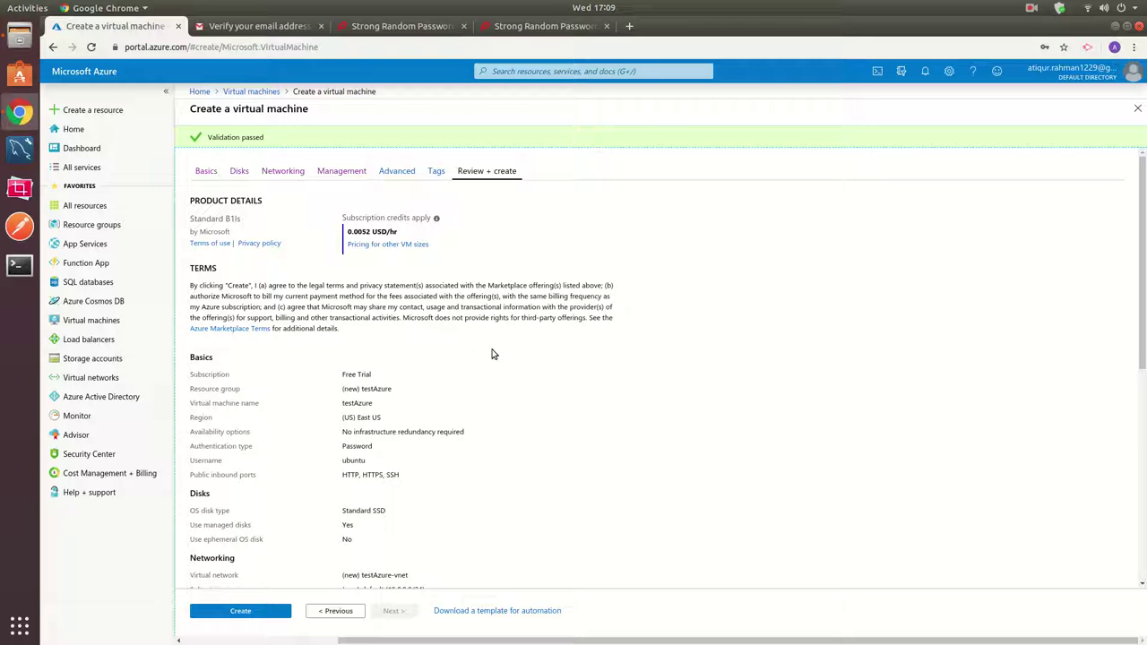
scroll(491, 359, down, 5)
scroll(491, 362, down, 3)
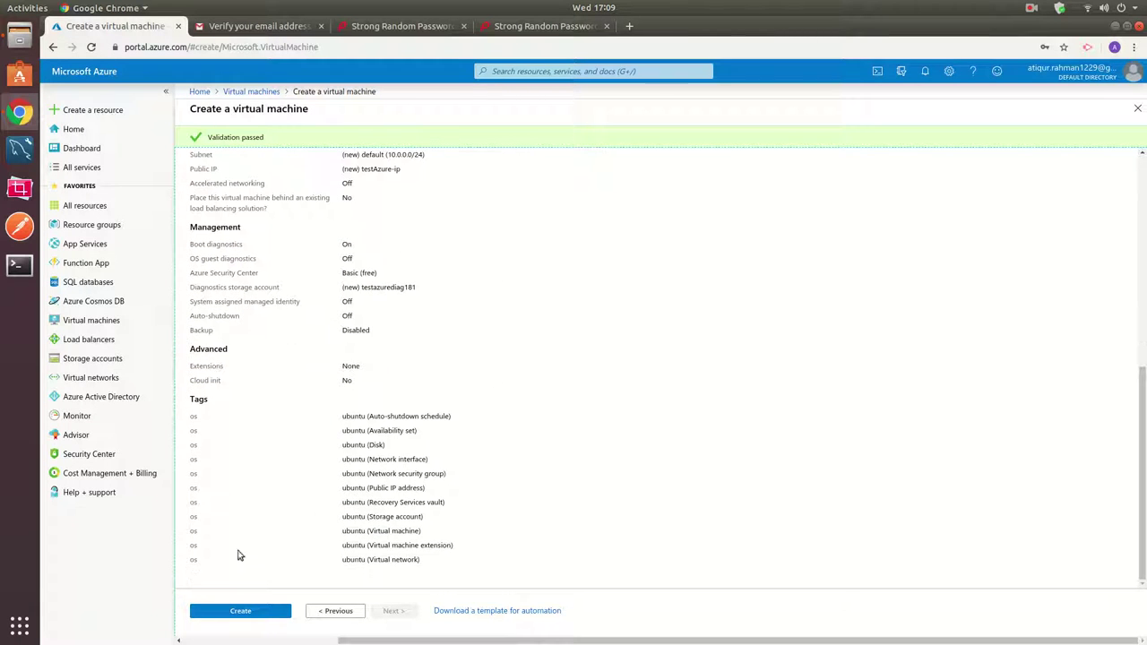
click(214, 611)
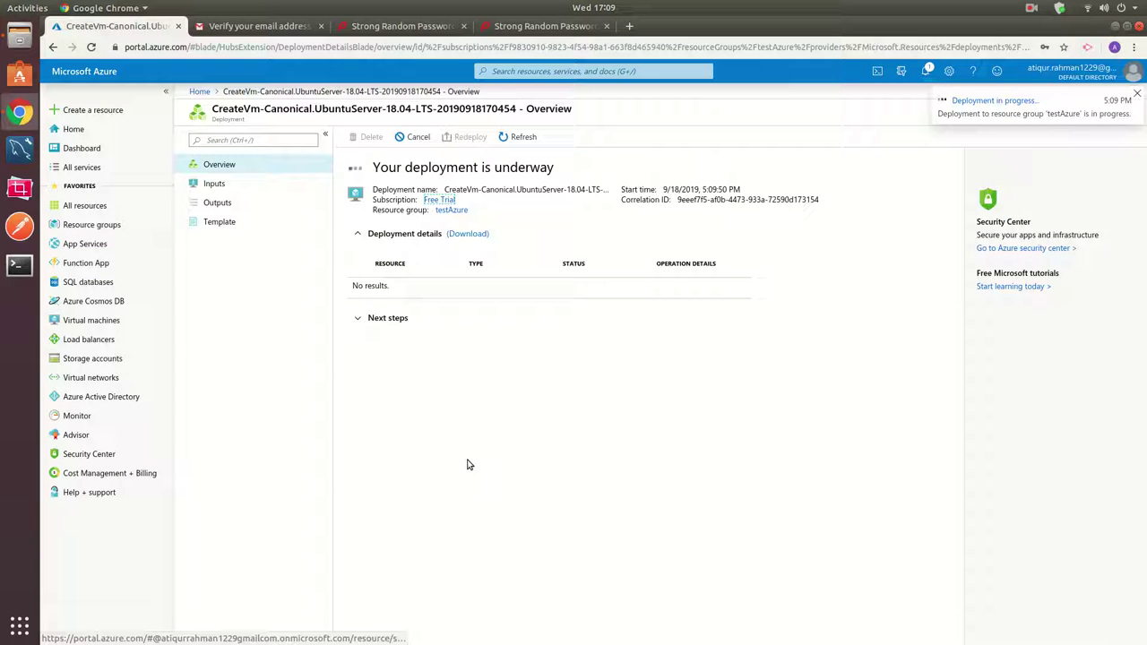
Open the testAzure VM from Virtual machines and copy its public IP 52.224.55.116.
click(78, 133)
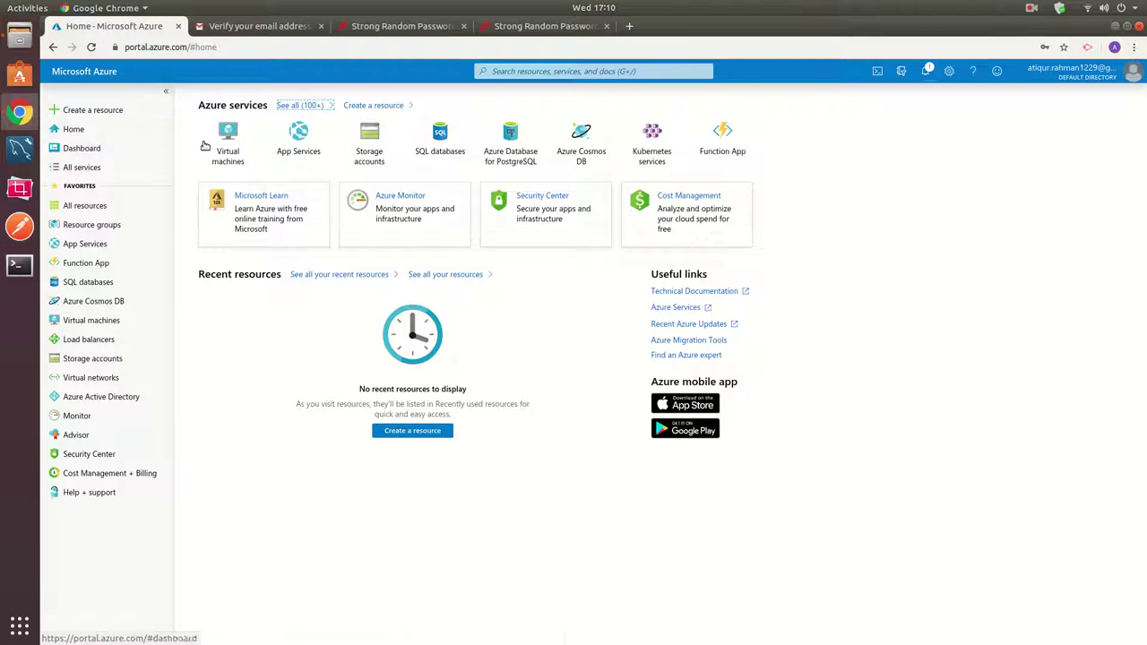
click(228, 139)
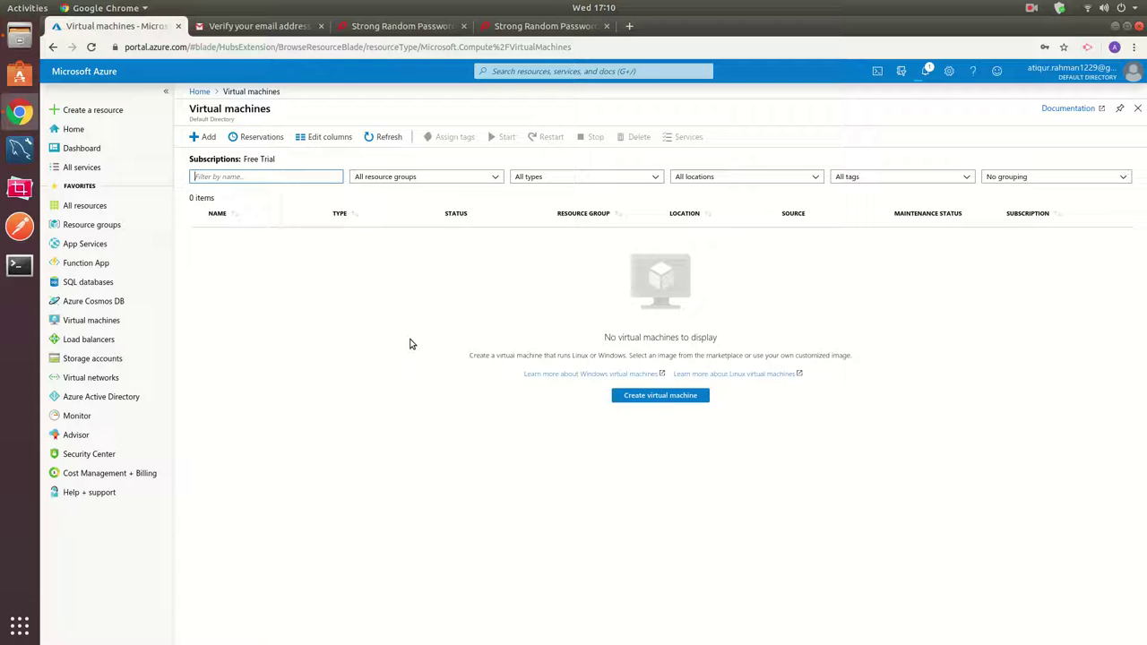
click(385, 138)
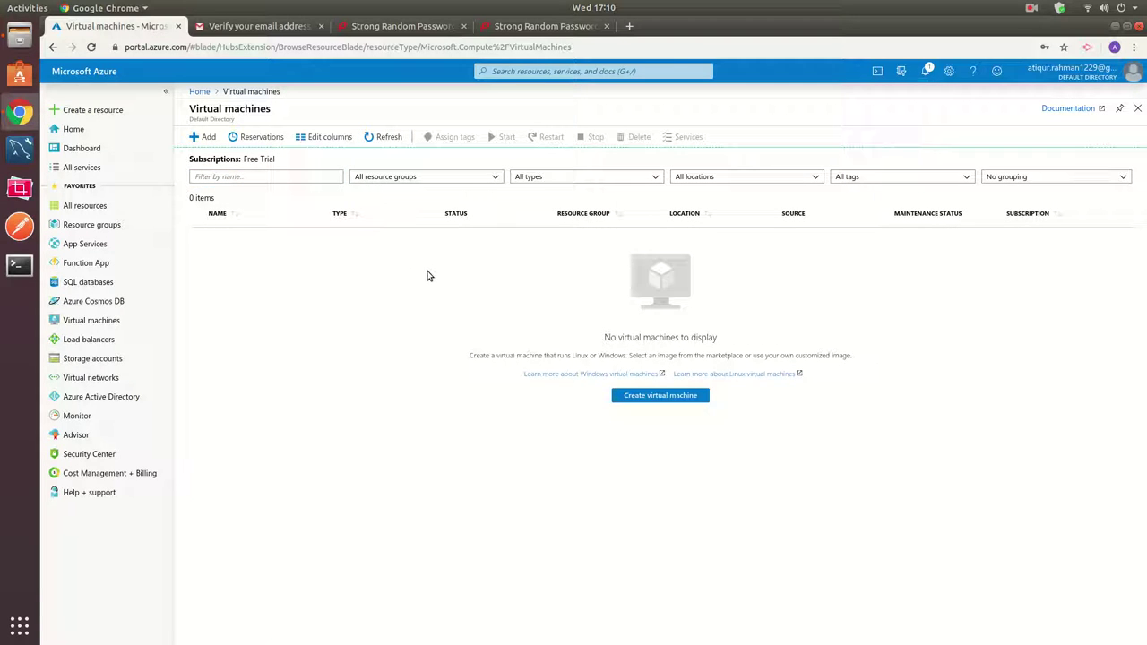
click(1031, 8)
click(1039, 61)
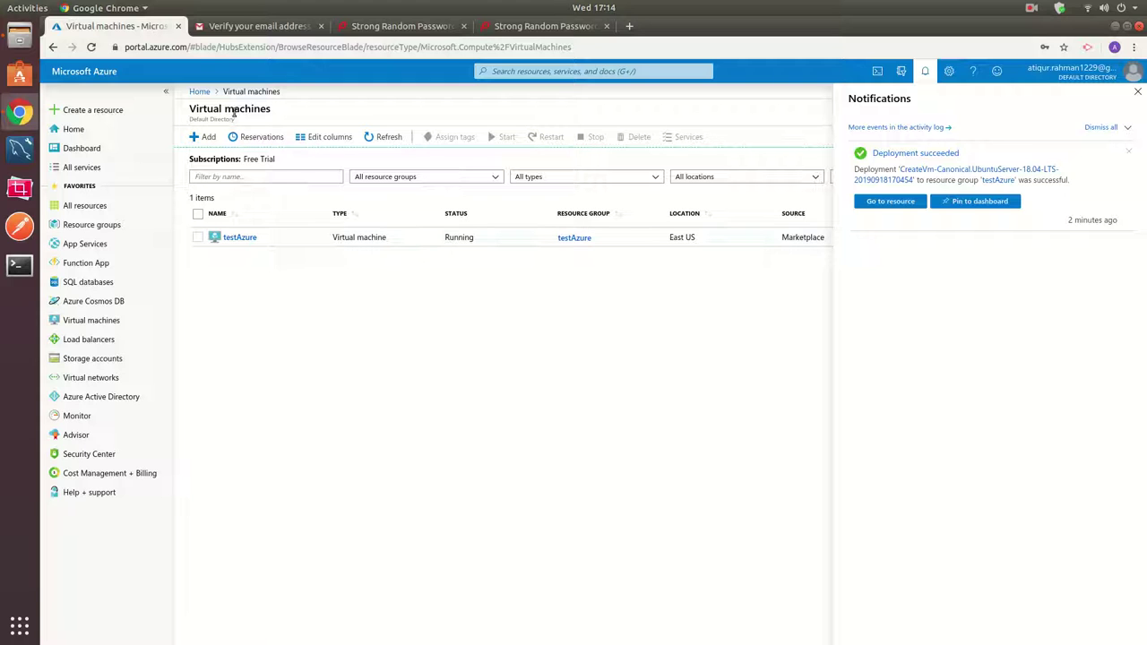
click(248, 238)
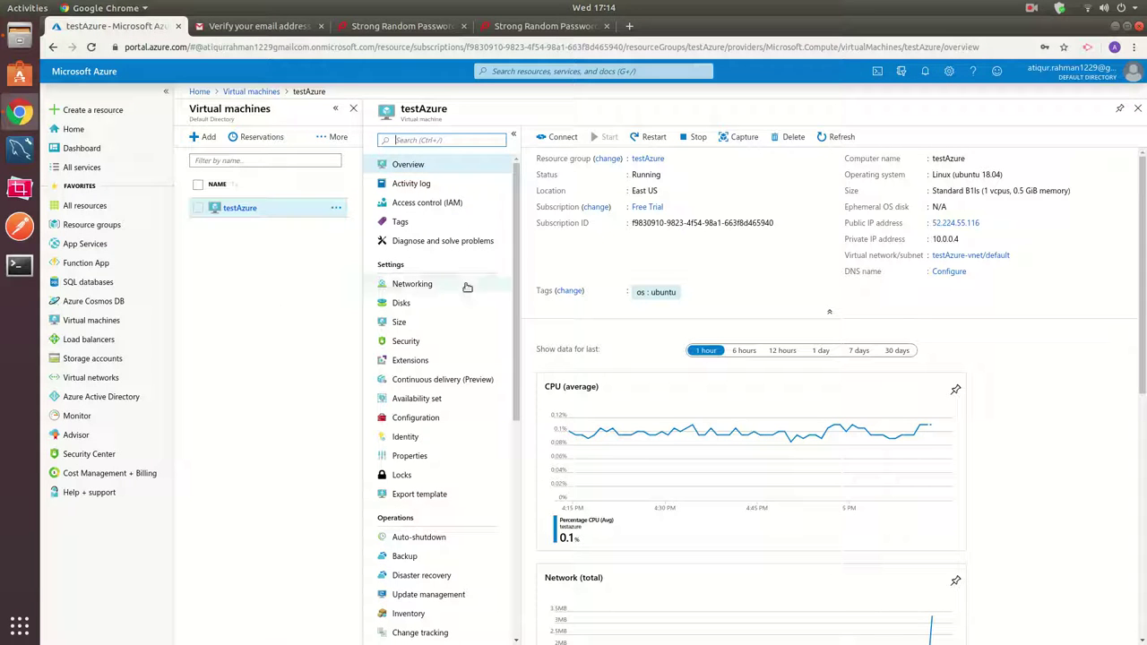
click(985, 223)
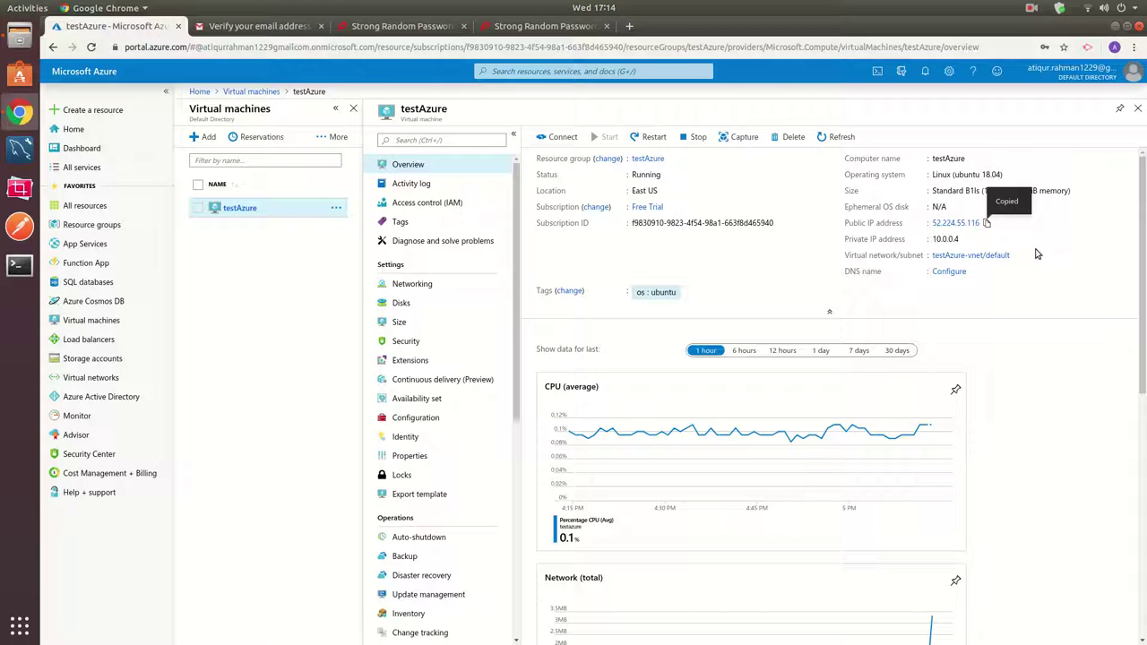
Start an ssh connection to ubuntu@ the VM's public IP and accept the new host key.
click(20, 265)
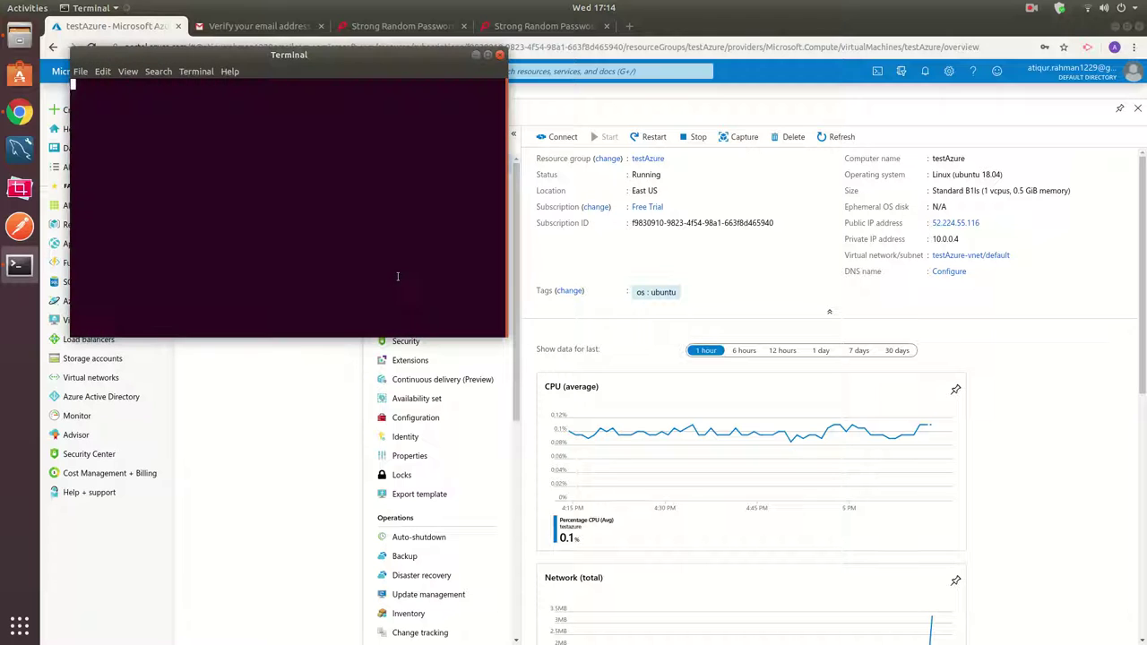
text(ssh )
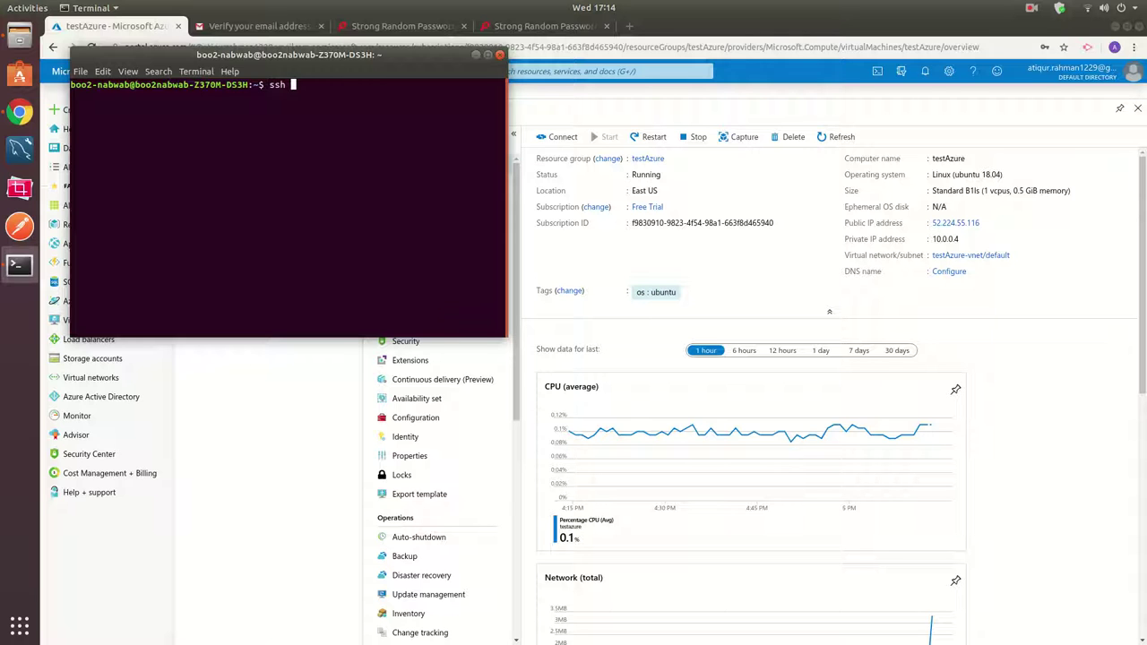
text(ubuntu@)
key(ctrl+shift+v)
key(Return)
text(y)
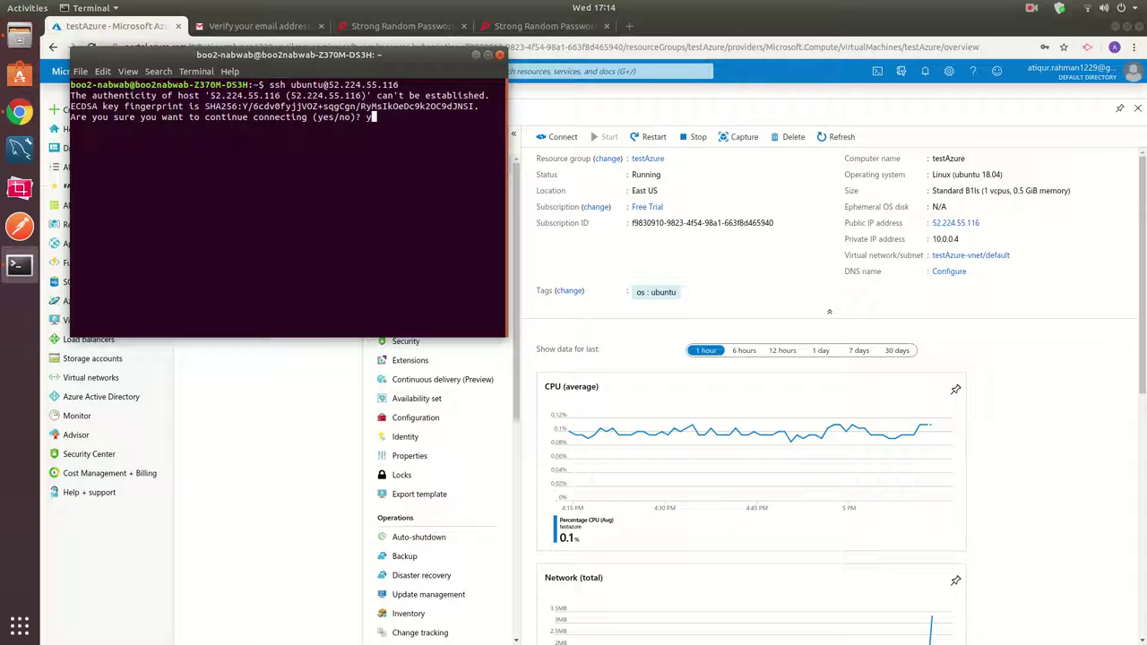
text(es)
key(Return)
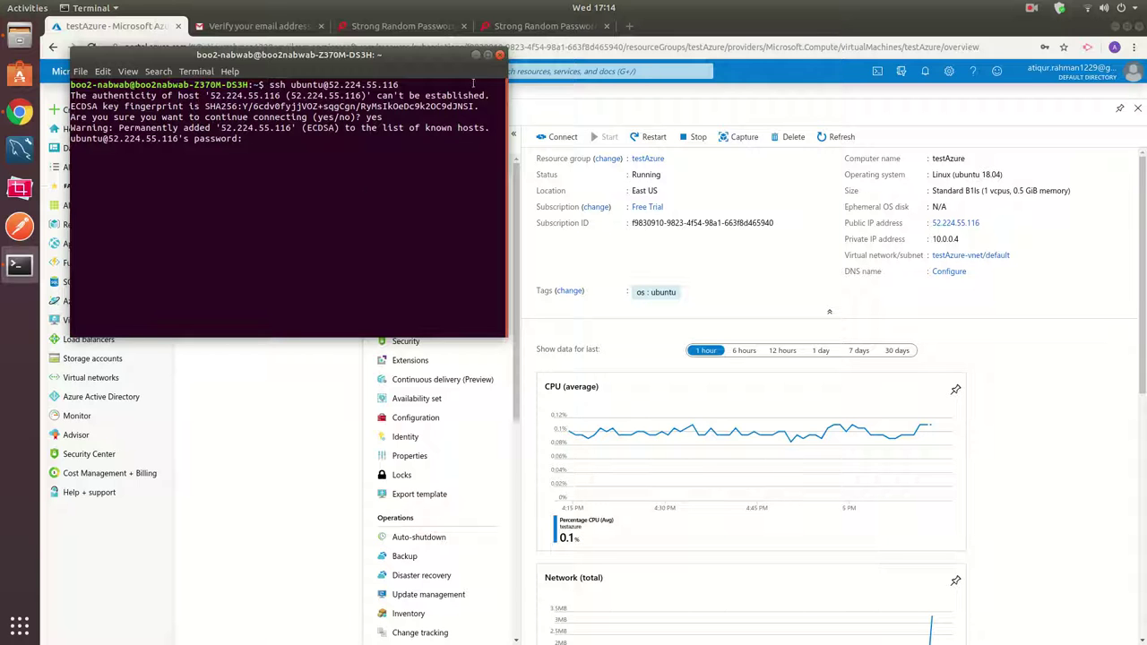
click(487, 54)
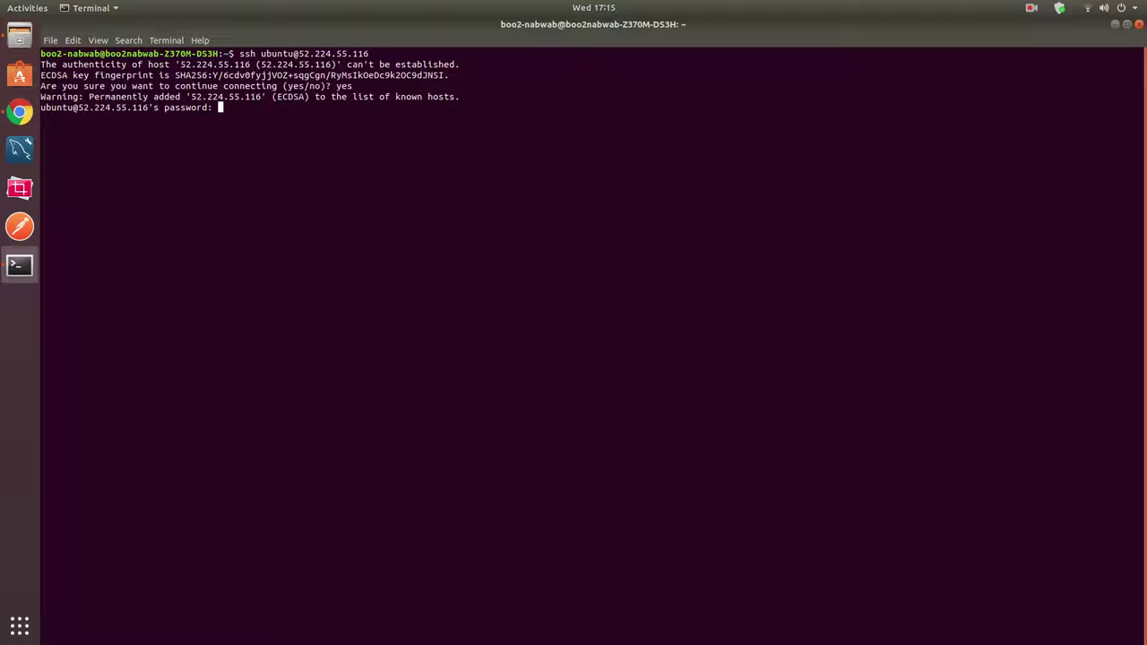
Try loading the VM's public IP in a browser tab, which fails, and close the stray tabs.
click(20, 112)
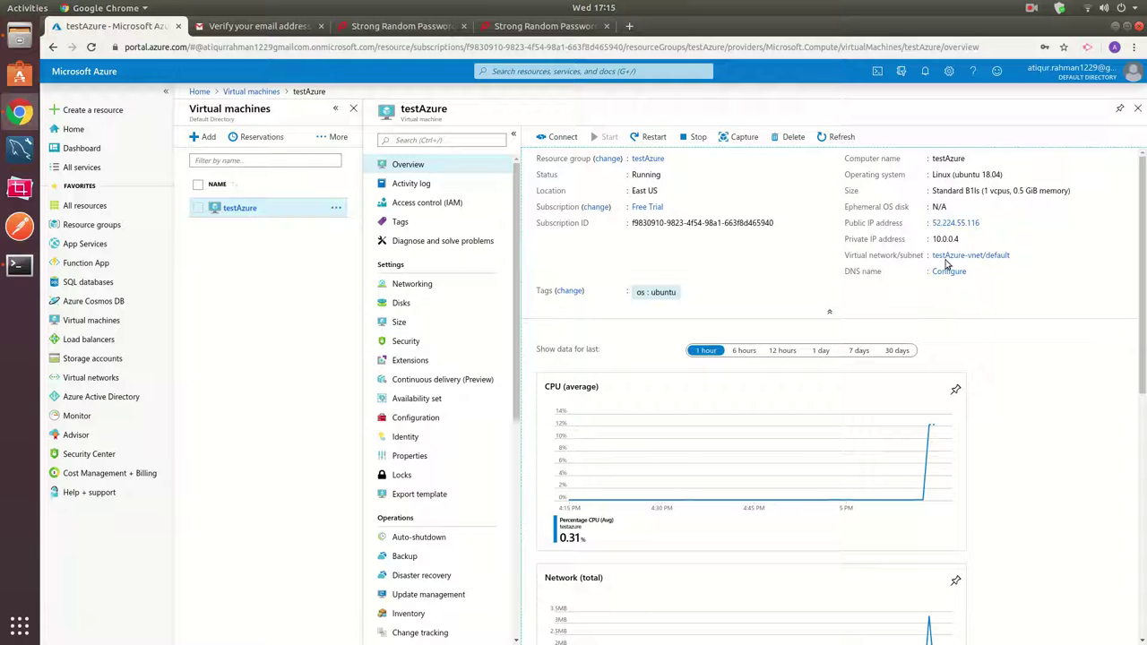
click(986, 224)
click(629, 26)
key(ctrl+v)
key(Return)
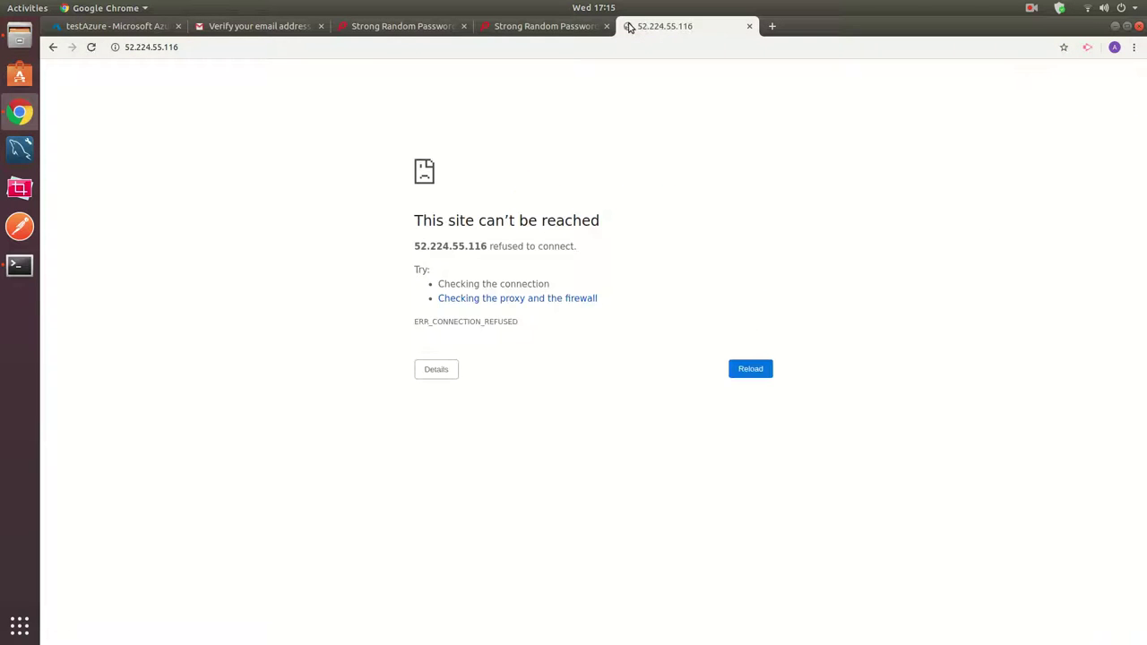
click(750, 26)
click(27, 263)
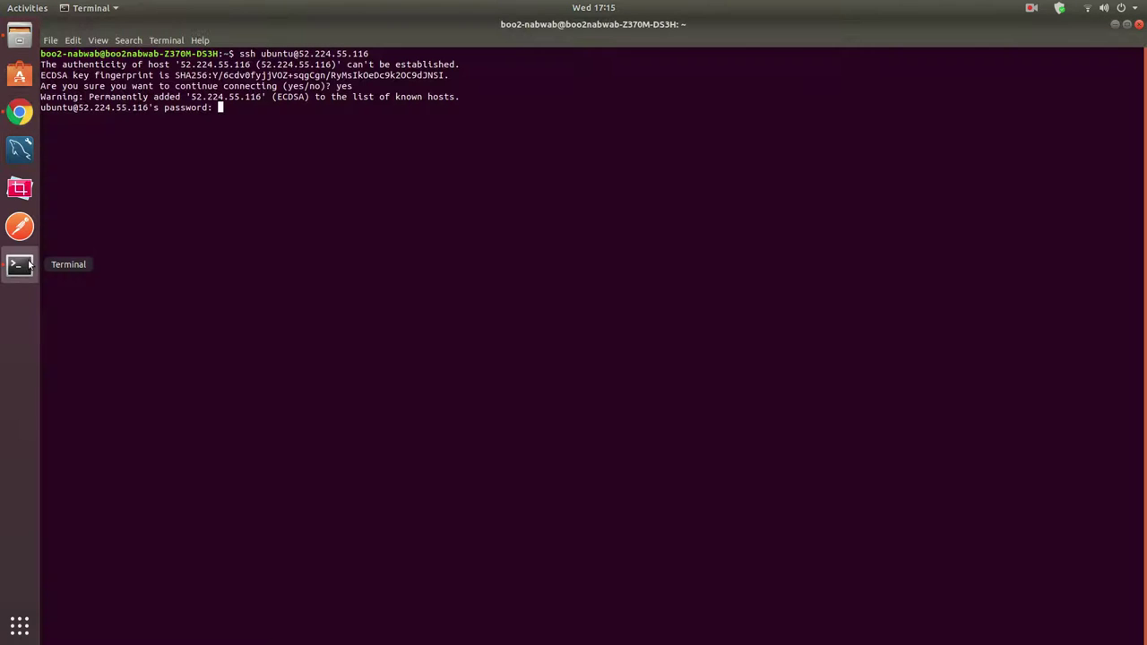
click(7, 113)
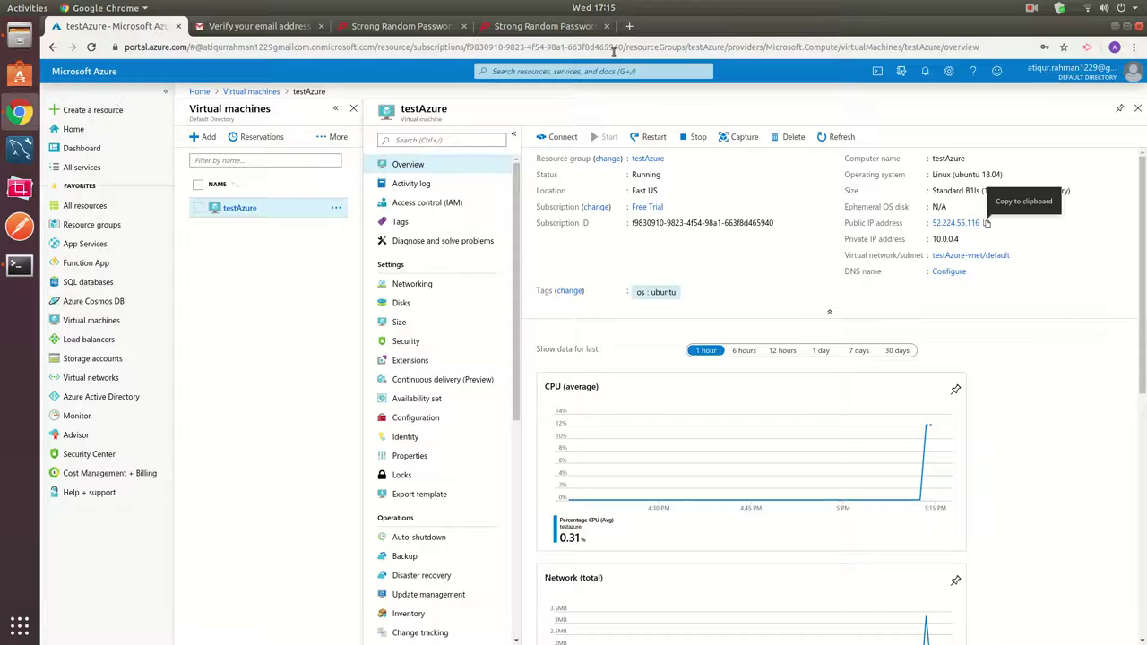
click(629, 26)
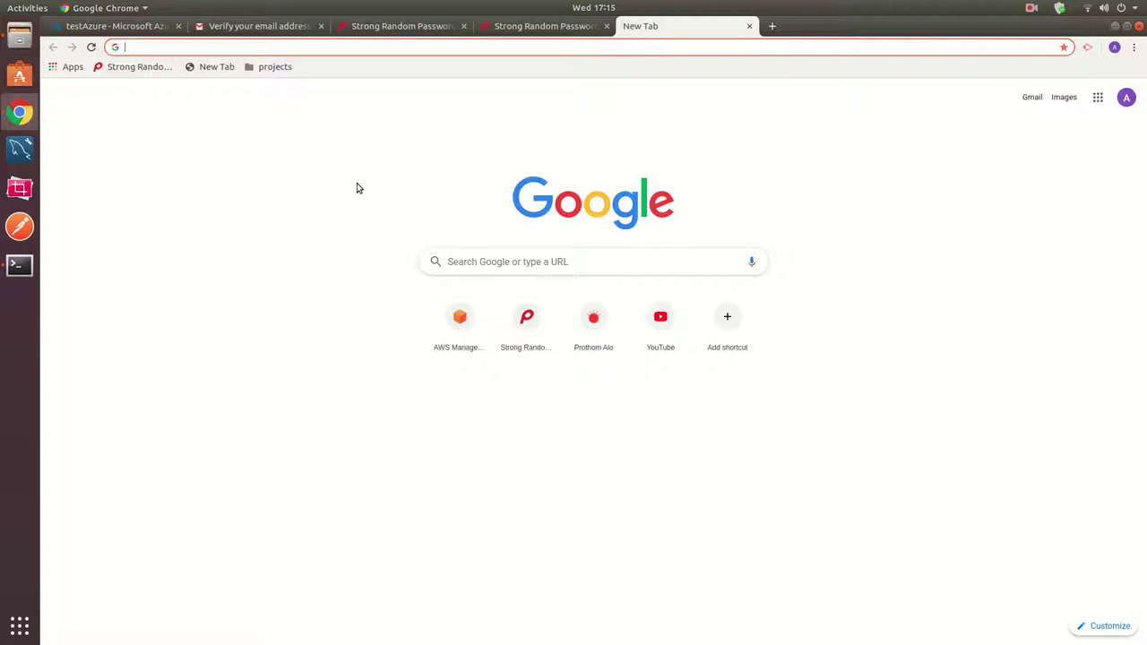
text(te)
click(749, 26)
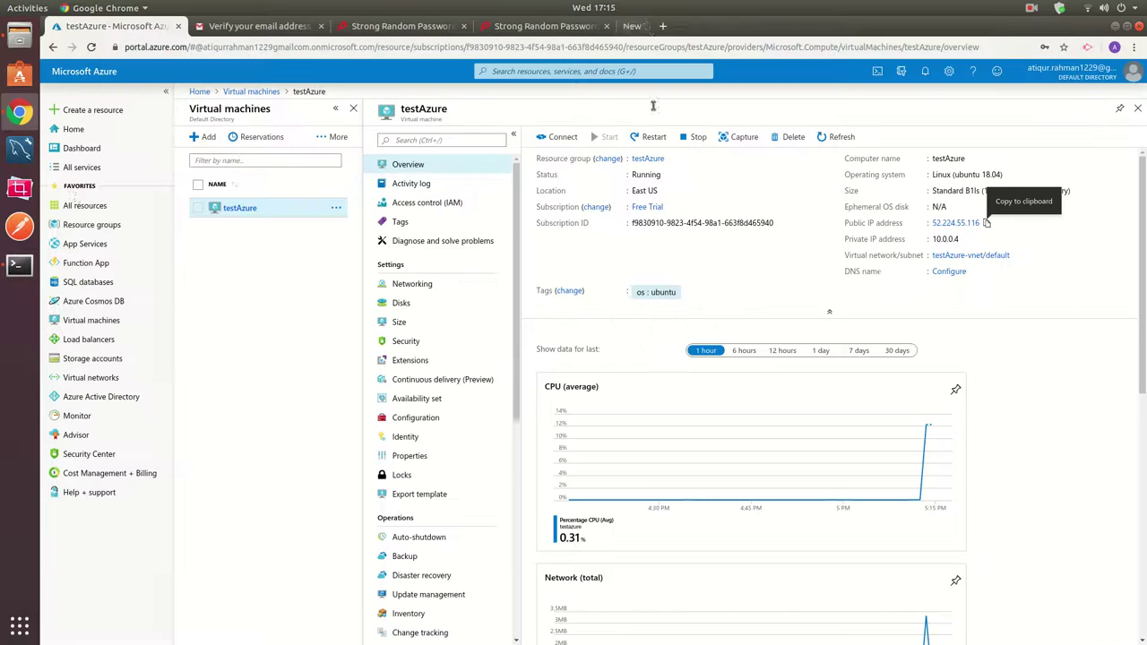
click(19, 265)
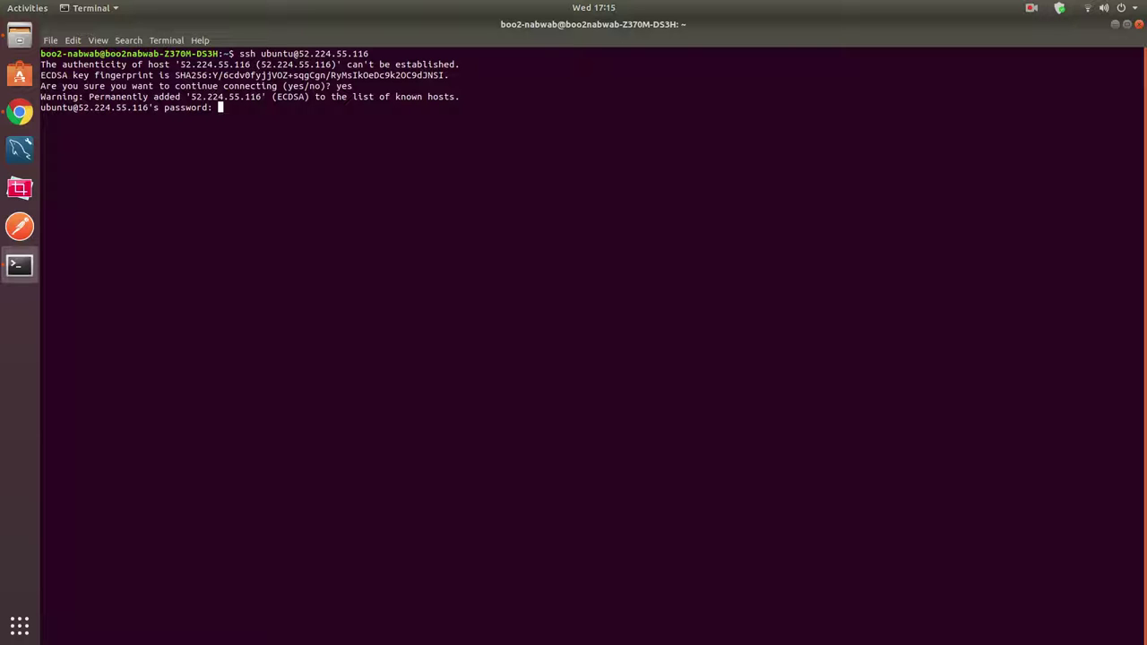
Copy the generated password from the generator tab and paste it at the ssh prompt to log in.
click(20, 112)
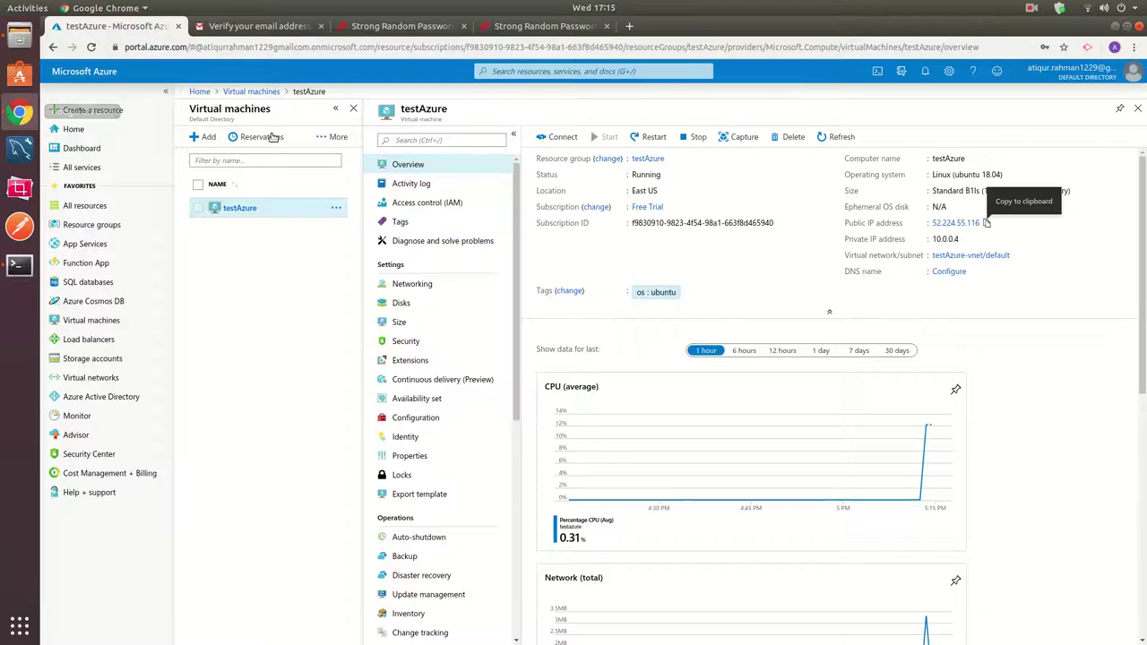
click(544, 26)
right_click(526, 394)
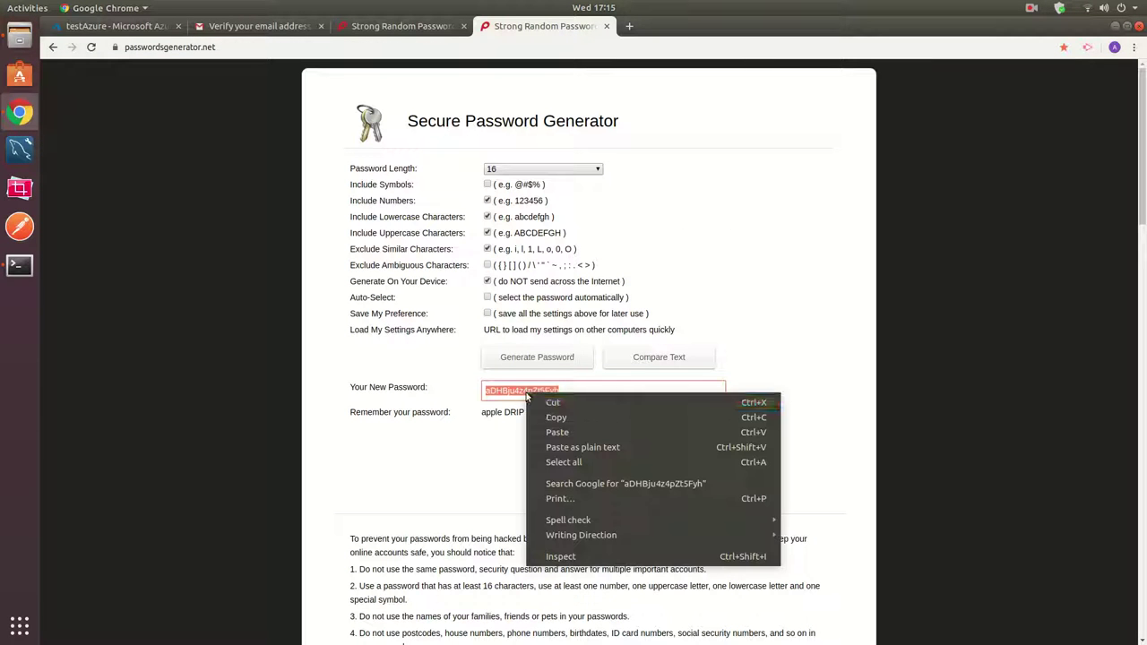
click(552, 419)
click(20, 264)
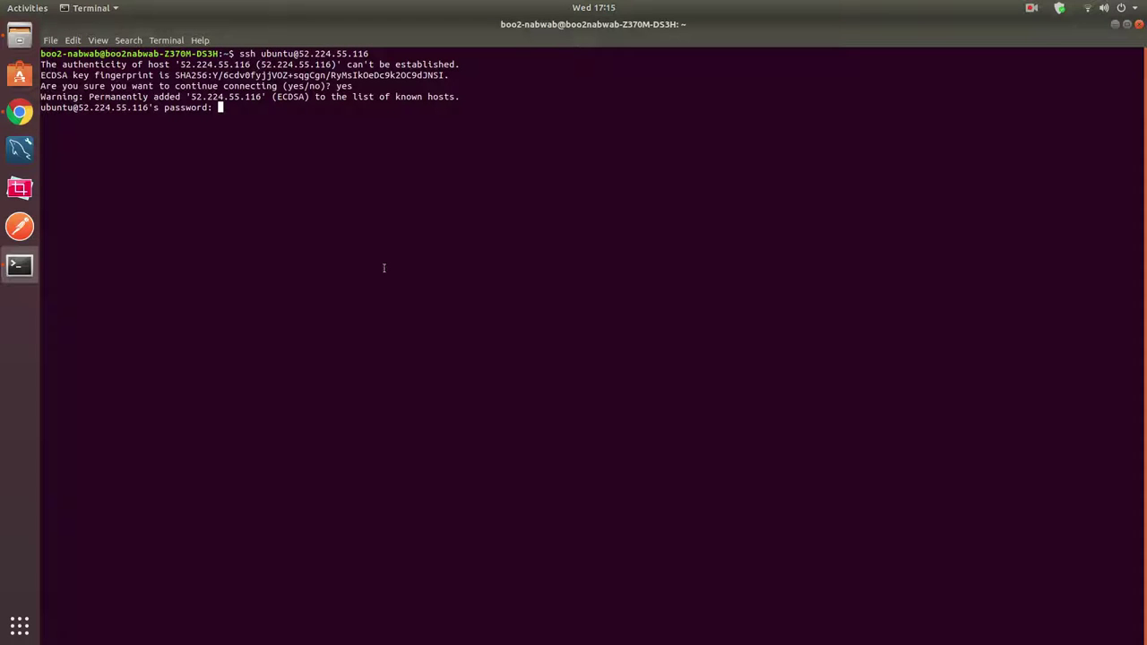
key(ctrl+shift+v)
key(Return)
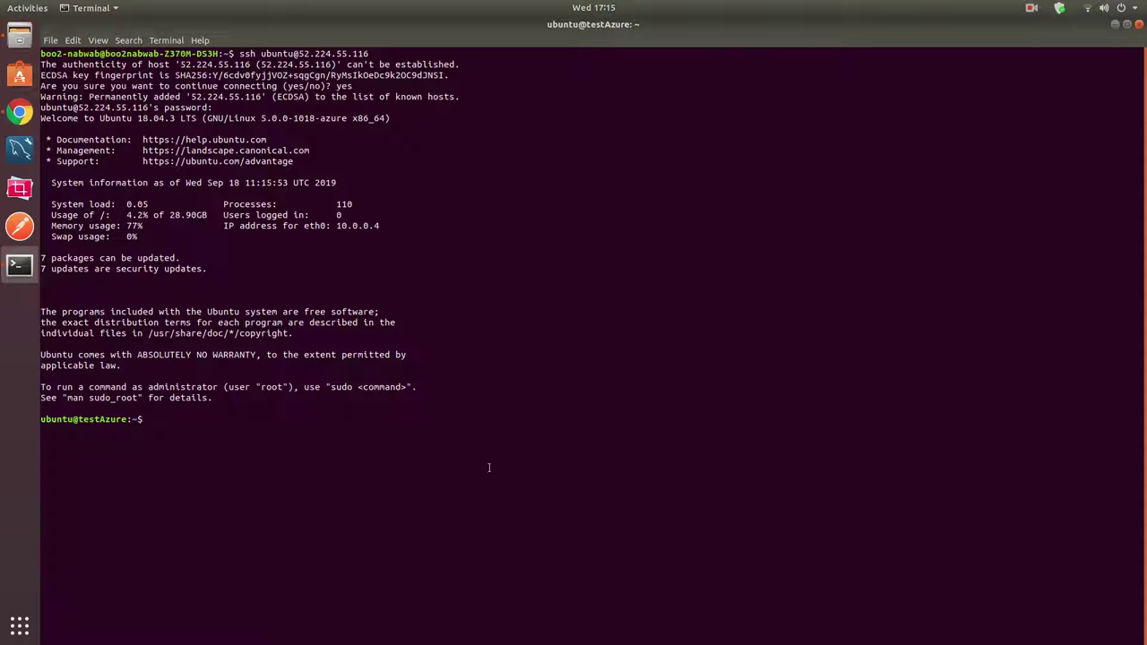
Clear the screen and run sudo apt-get install apache2 php.
text(clear)
key(Return)
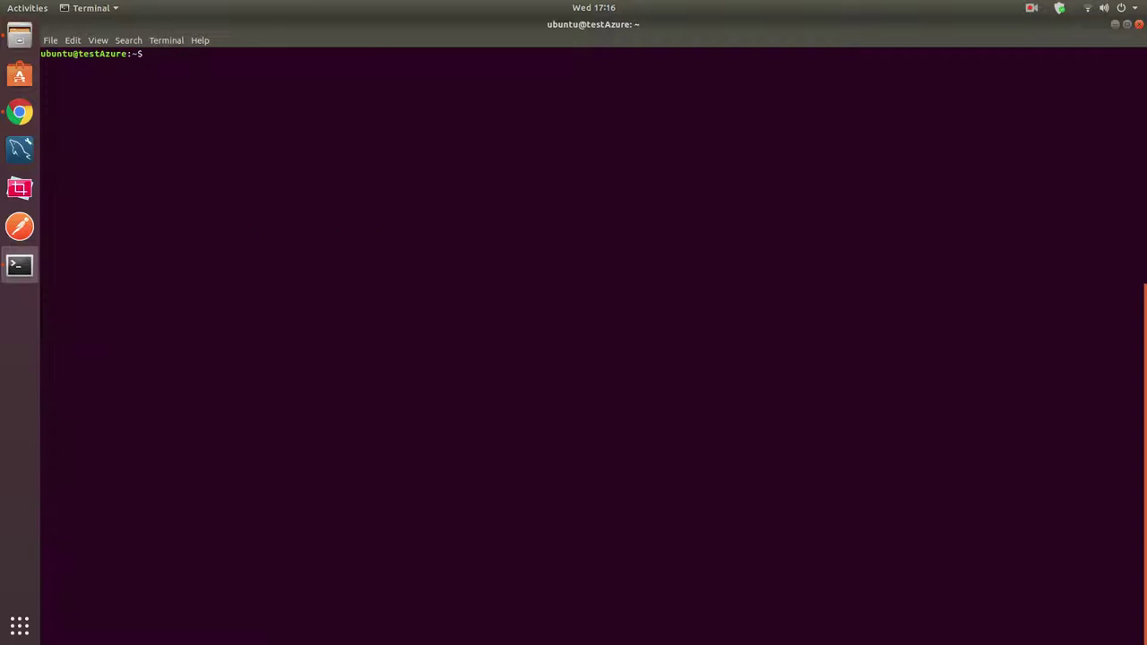
text(sudo apt-get install apa)
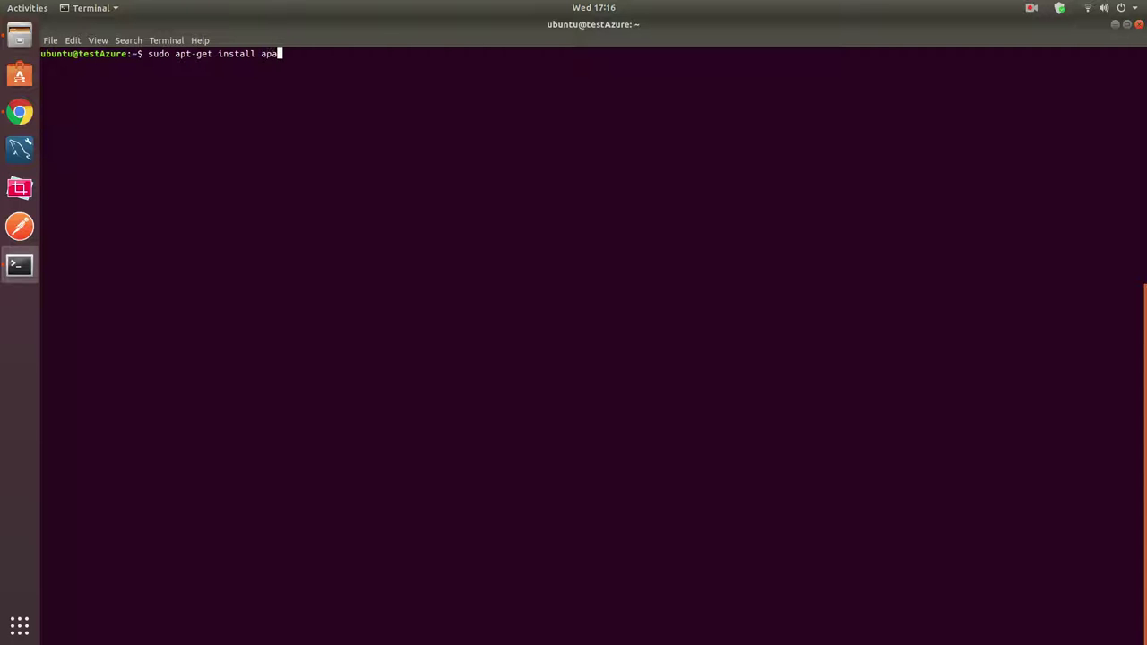
text(che2 php)
key(Return)
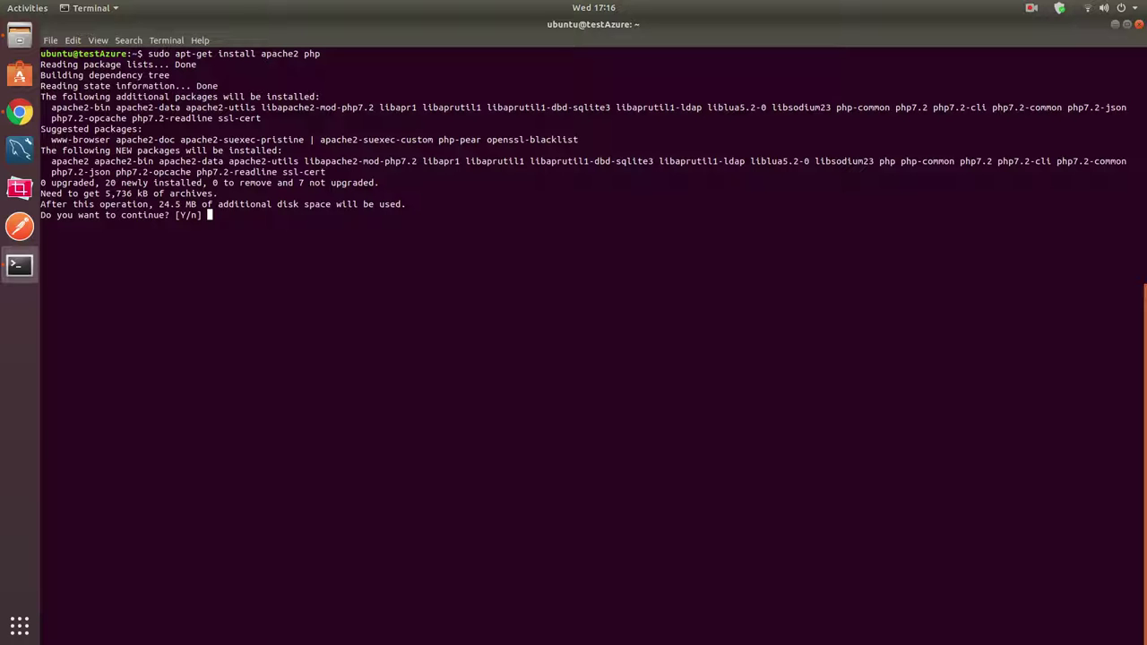
Answer y to install the Apache and PHP packages and let apt finish.
text(y)
key(Return)
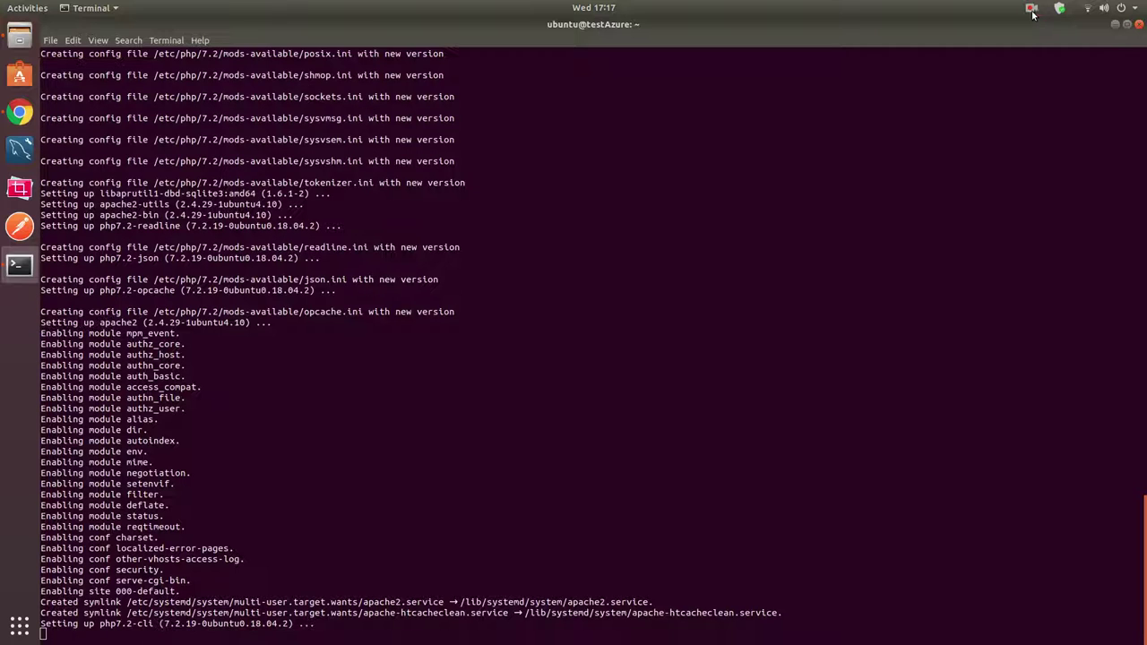
click(1031, 9)
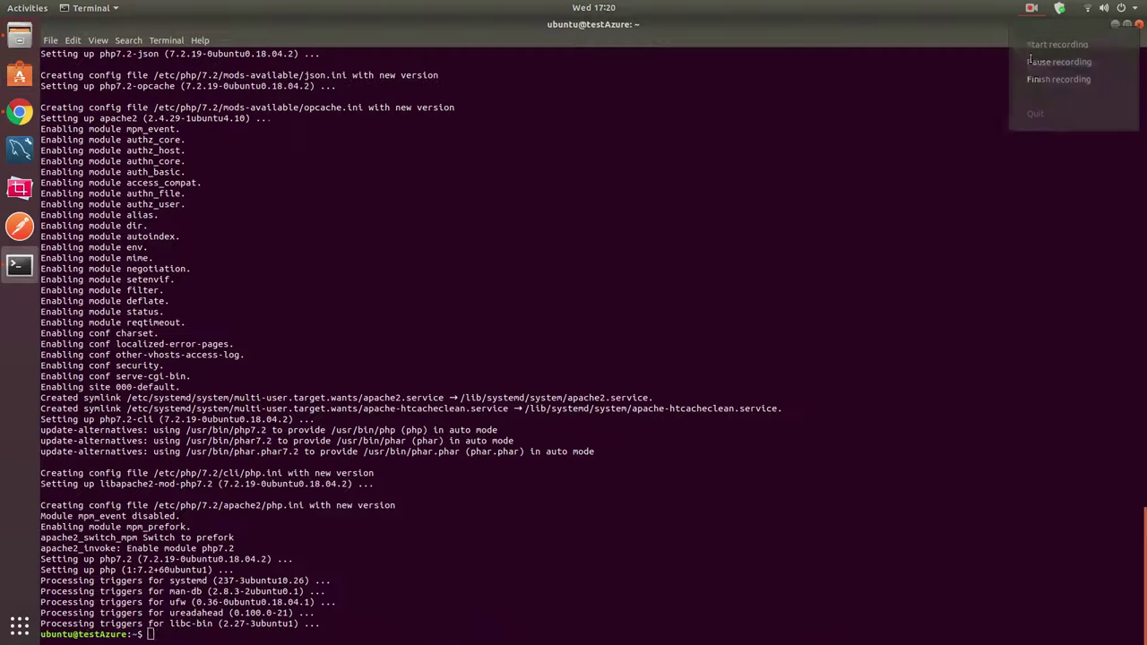
click(355, 551)
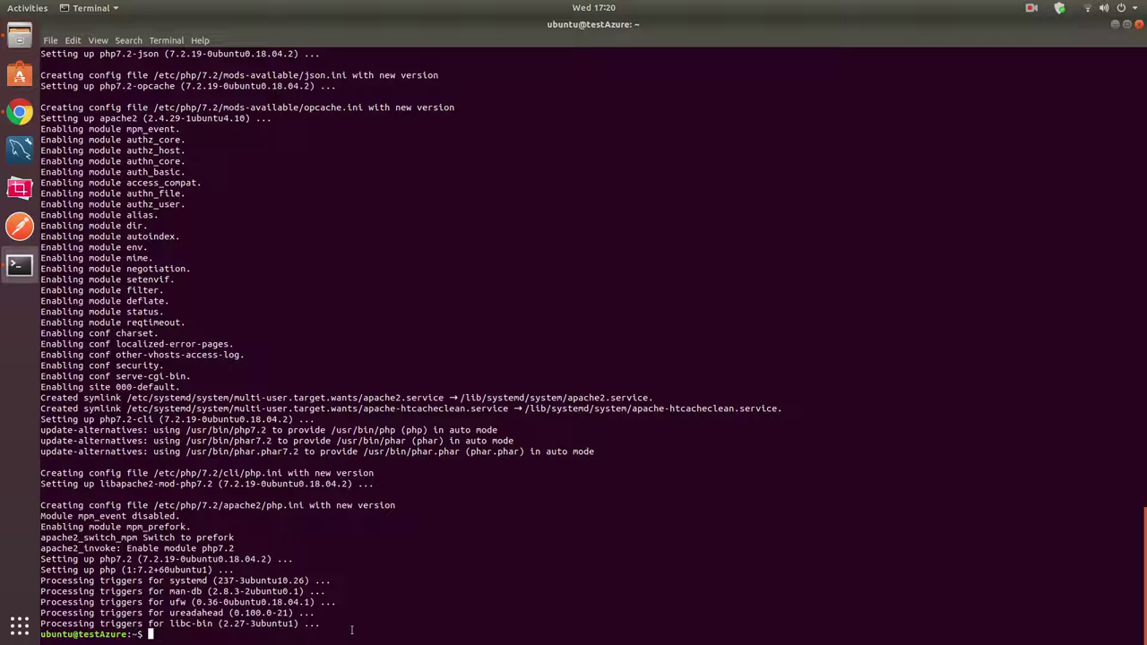
Restart the web server with sudo service apache2 restart.
text(sudo service apache2 restart)
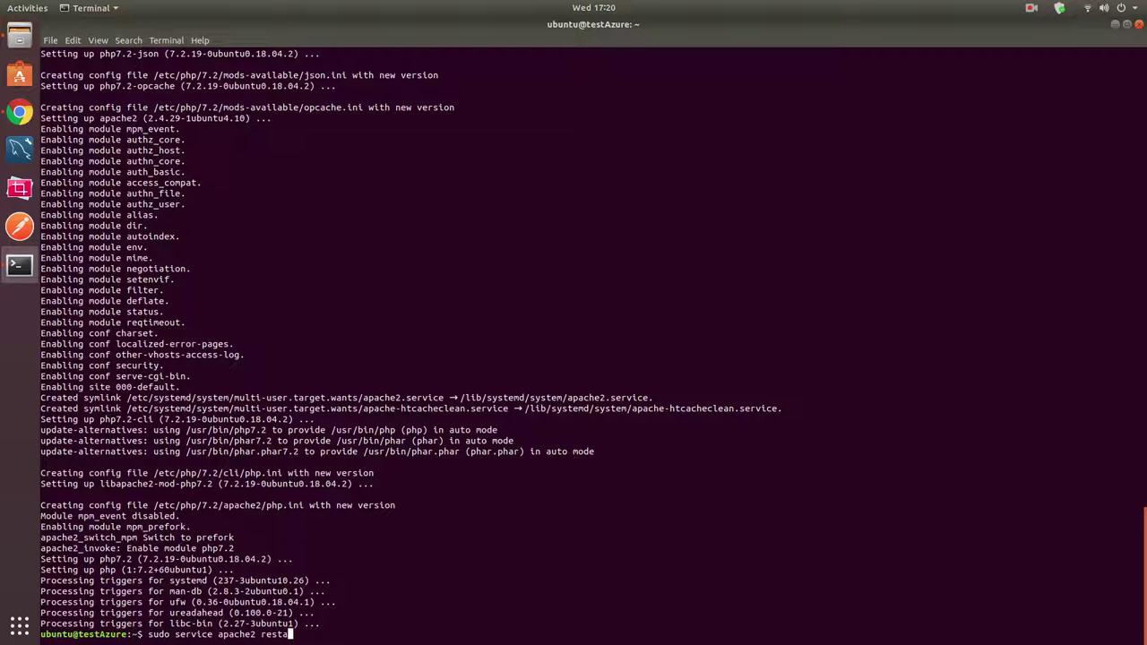
key(Return)
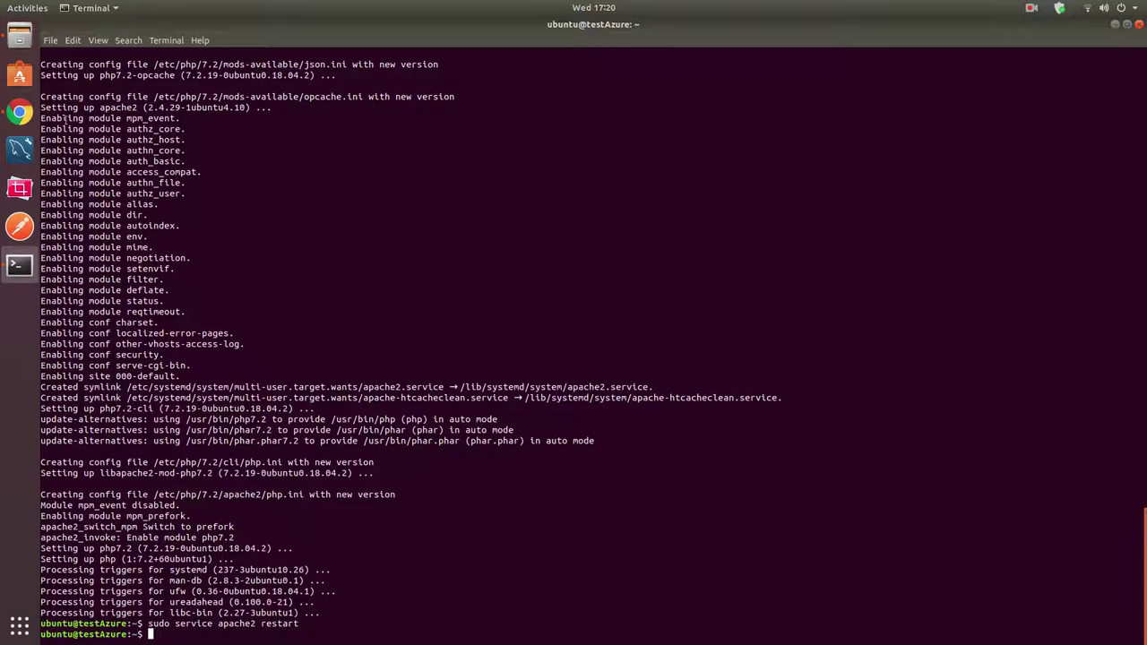
click(19, 111)
Load the VM's IP 52.224.55.116 in a new Chrome tab to reach the Apache default page.
key(ctrl+1)
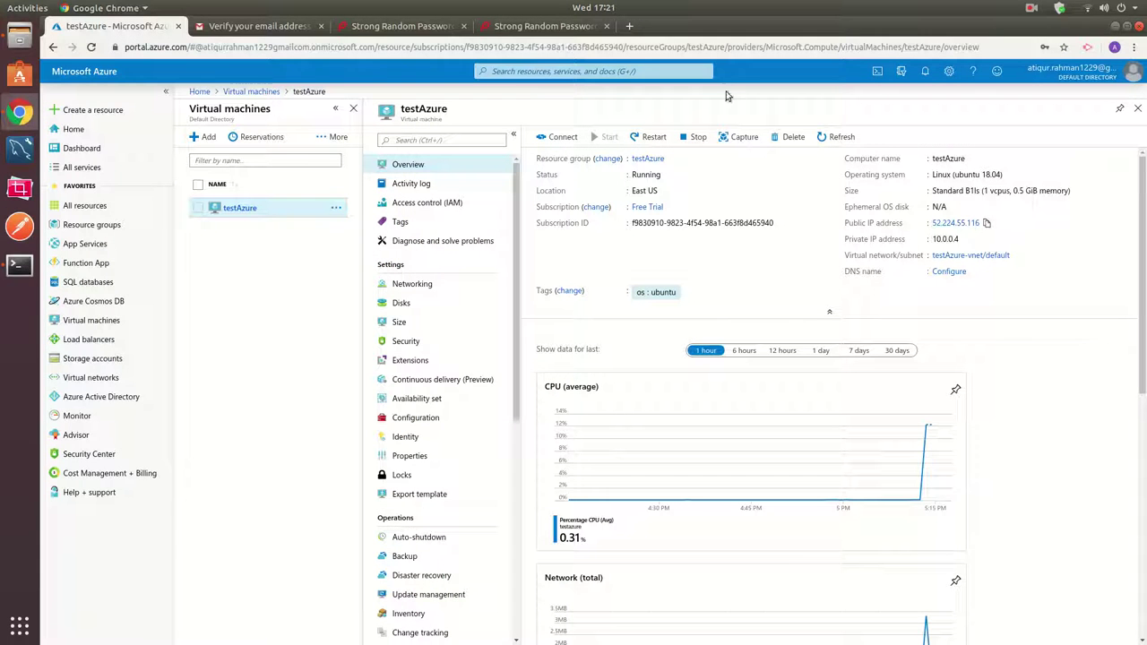
click(626, 26)
key(ctrl+v)
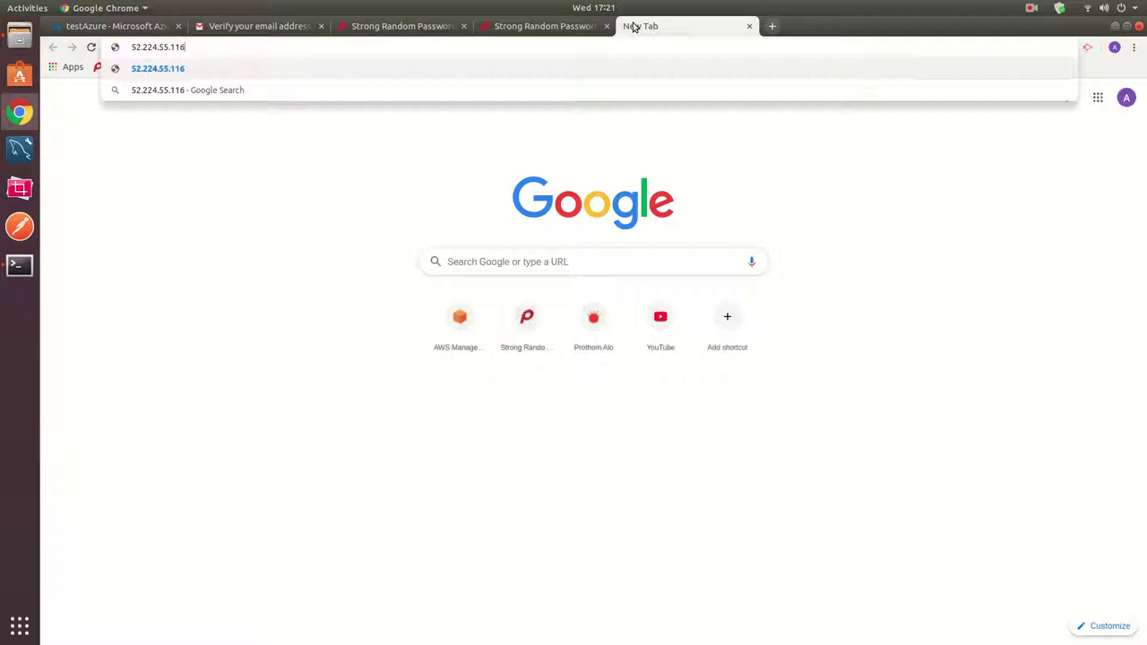
key(Return)
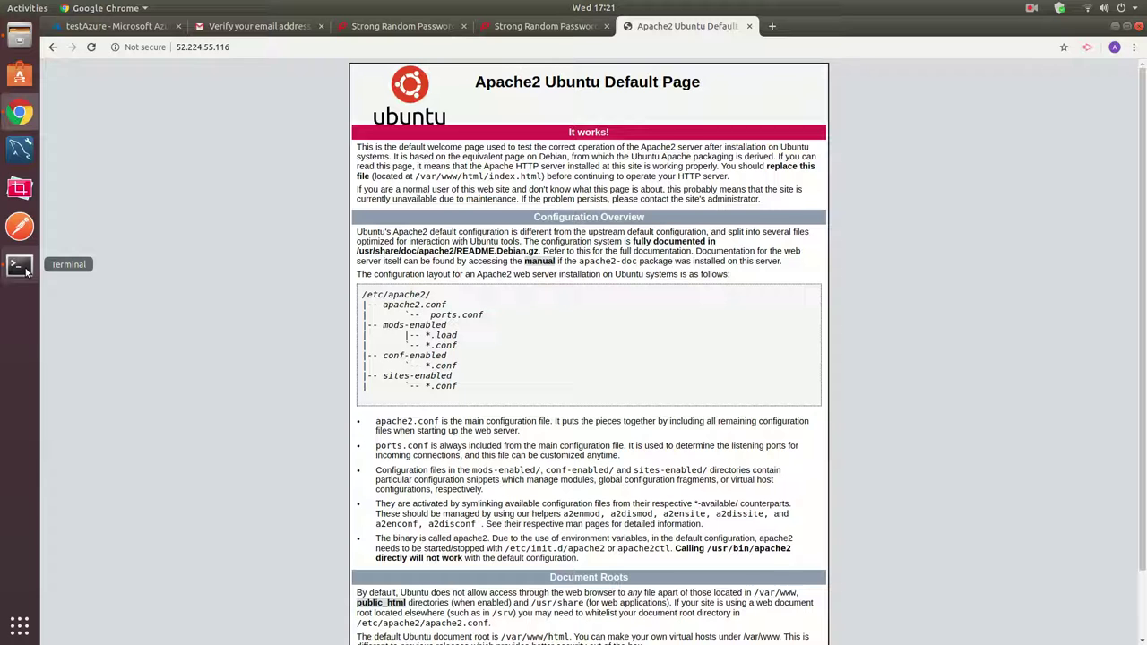
Change into the web root folder /var/www/html.
click(20, 266)
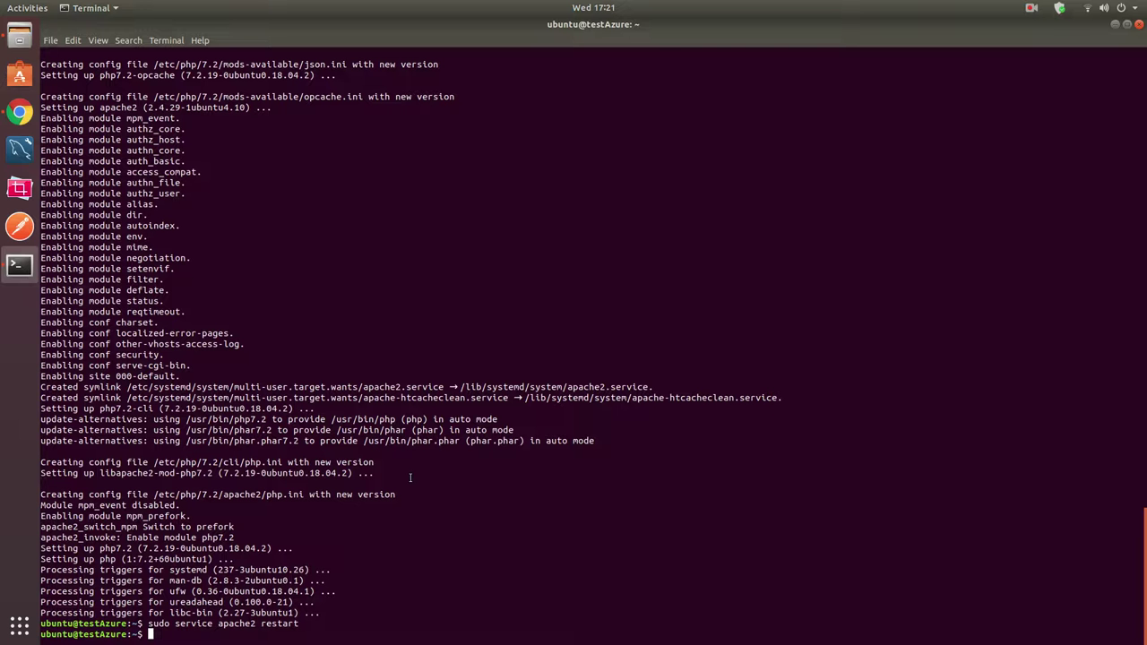
text(cd /var/www/ht)
key(Tab)
key(Return)
Create phpinfo.php in vi containing <?php and phpinfo(); and save it with :w.
text(sudo v)
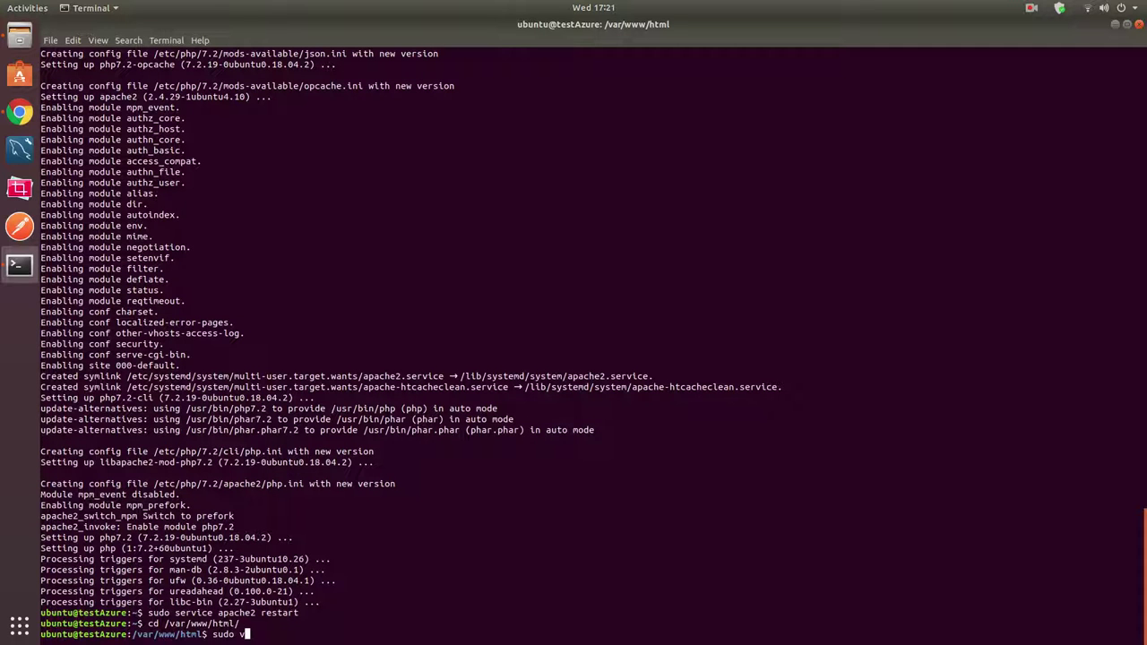
text(i phpinfo.php)
key(Return)
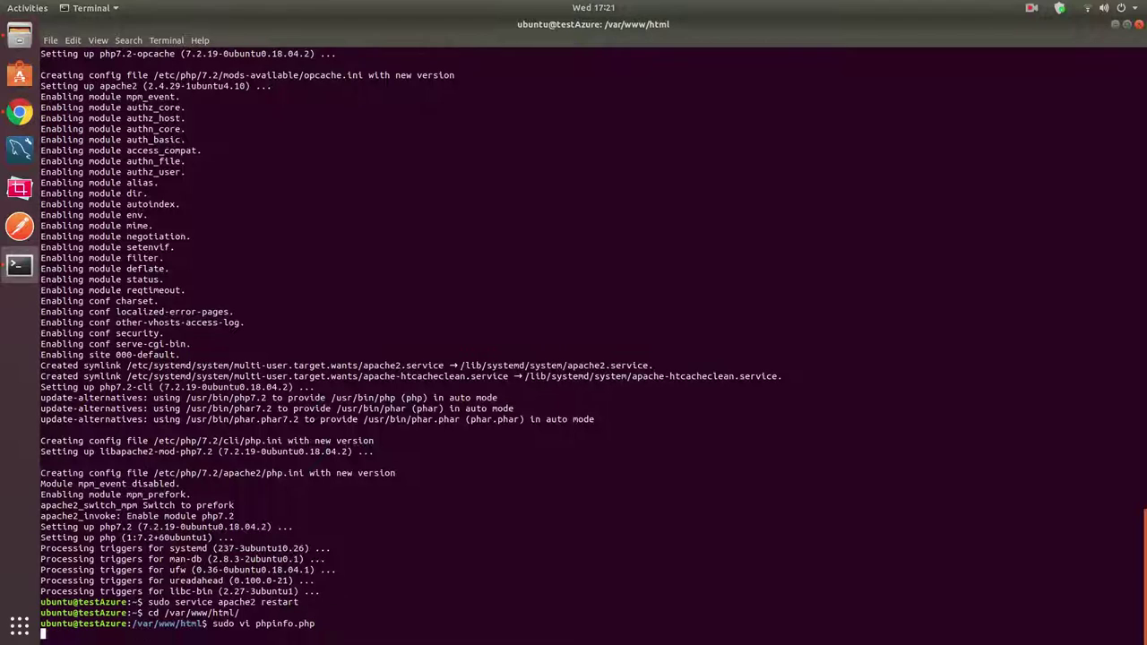
key(i)
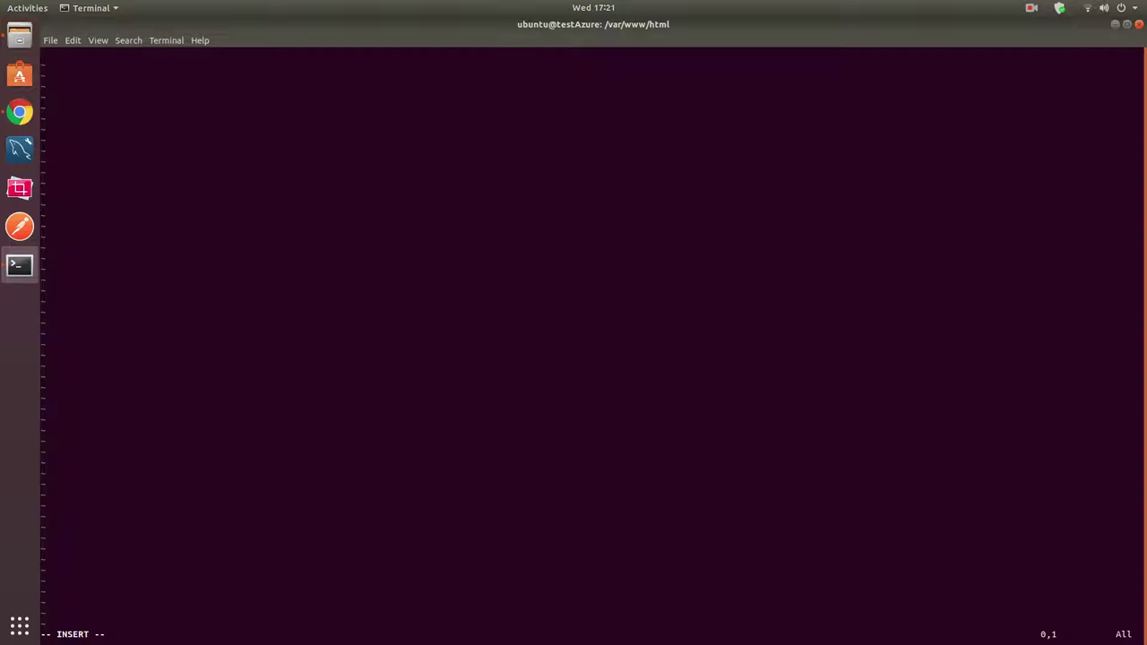
text(<?php)
key(Return)
text(phpinfo();)
key(Escape)
text(:w)
key(Return)
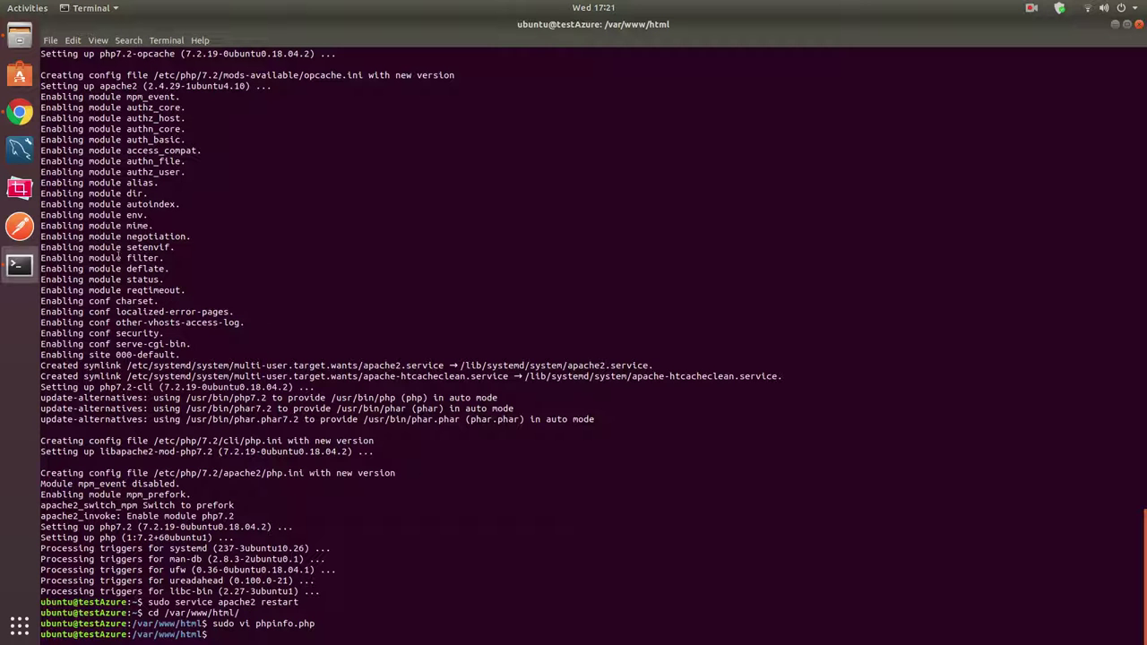
Open 52.224.55.116/phpinfo.php and check it reports PHP Version 7.2.19.
click(20, 112)
key(F5)
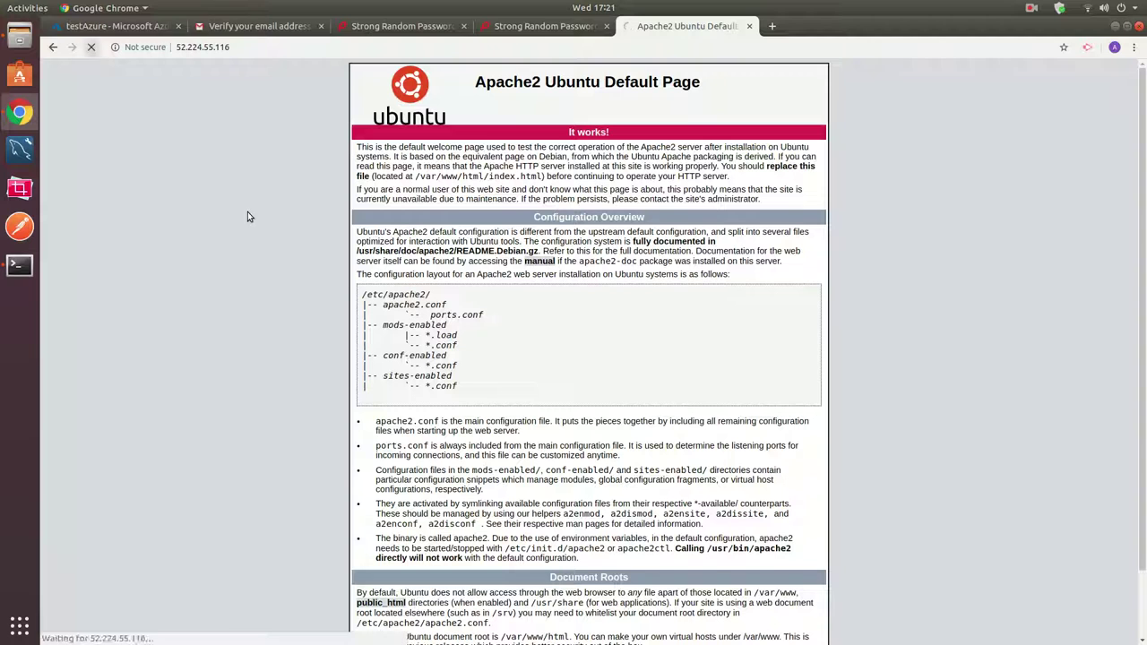
click(295, 48)
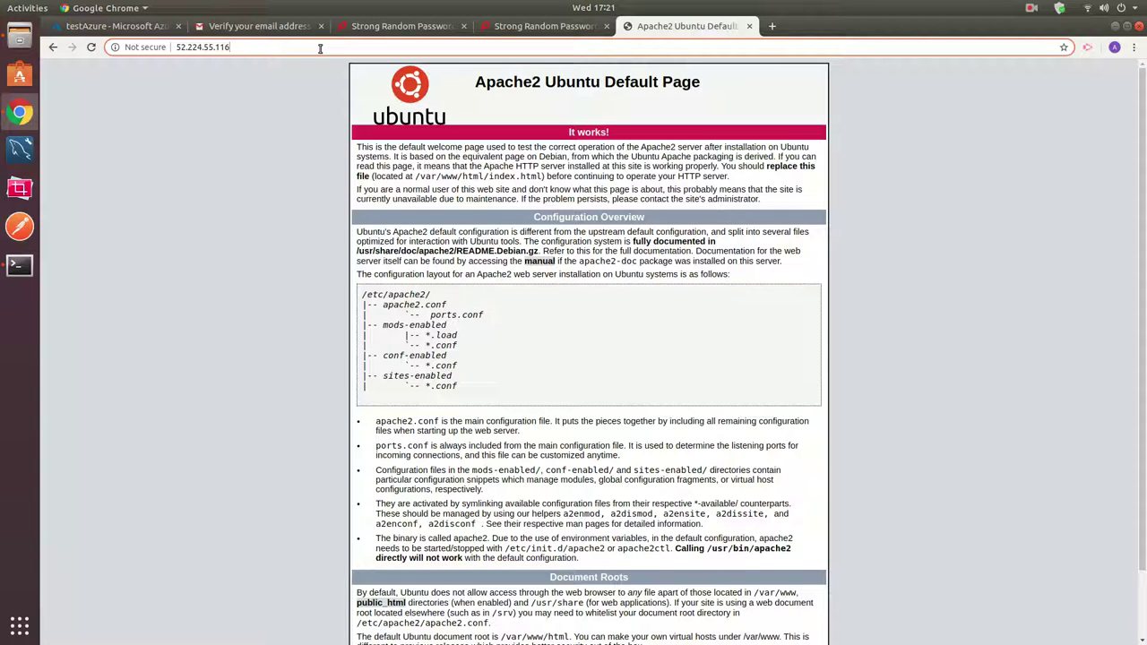
text(/phpinfo.php)
key(Return)
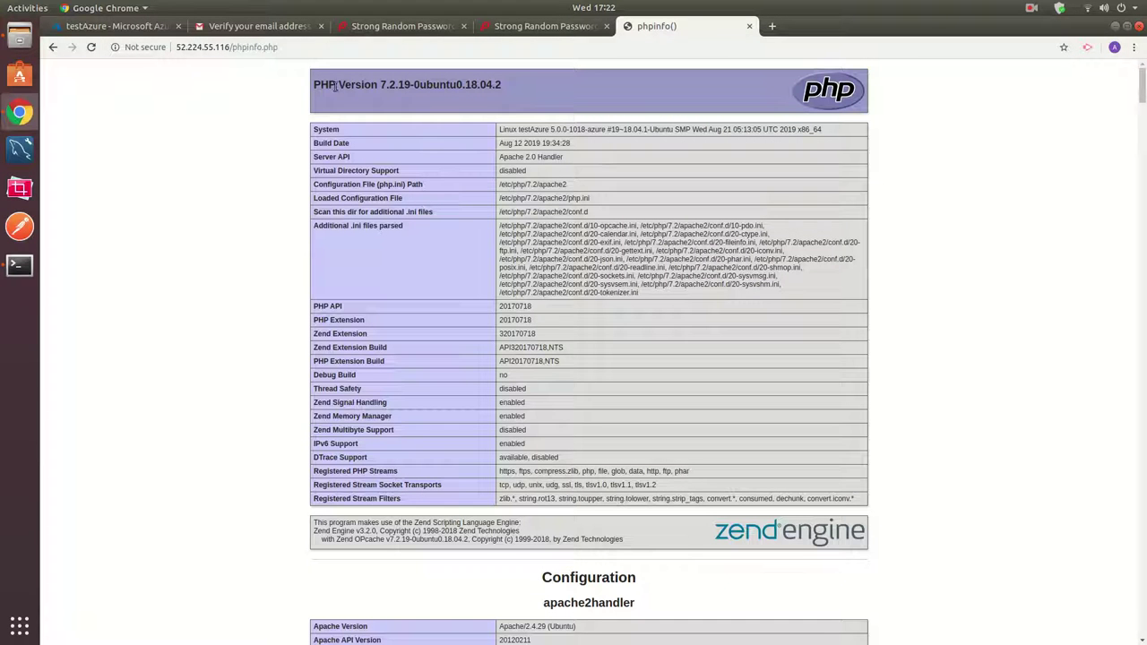
drag(380, 85, 602, 472)
click(602, 472)
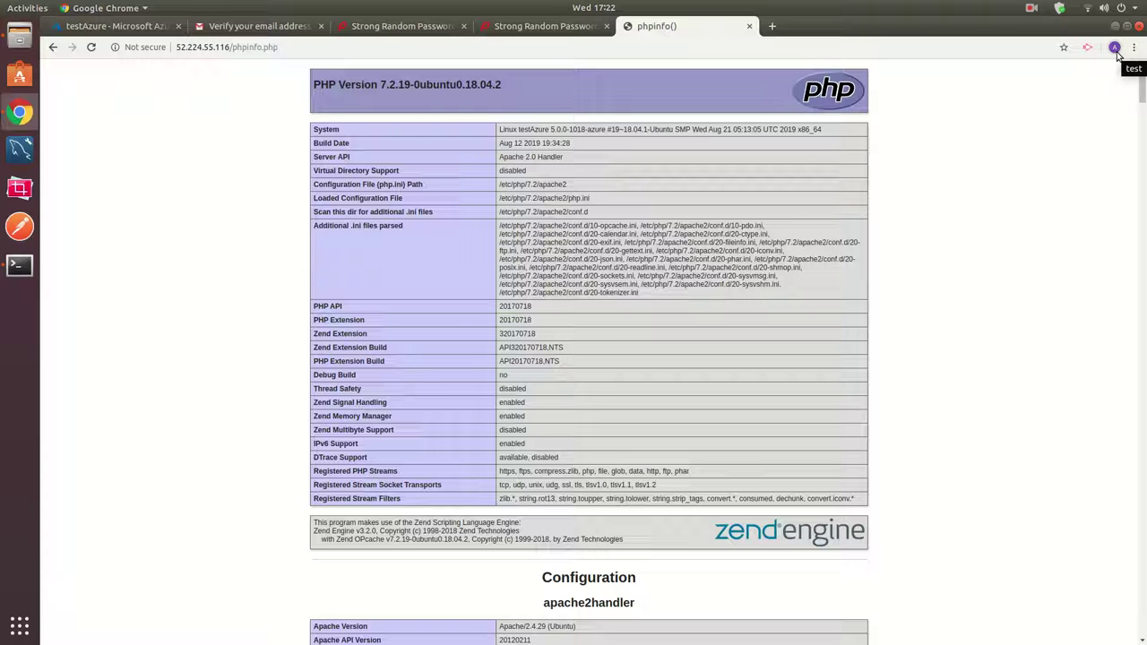
Open a window in another Chrome profile and search Google for ClouDNS.
click(1114, 49)
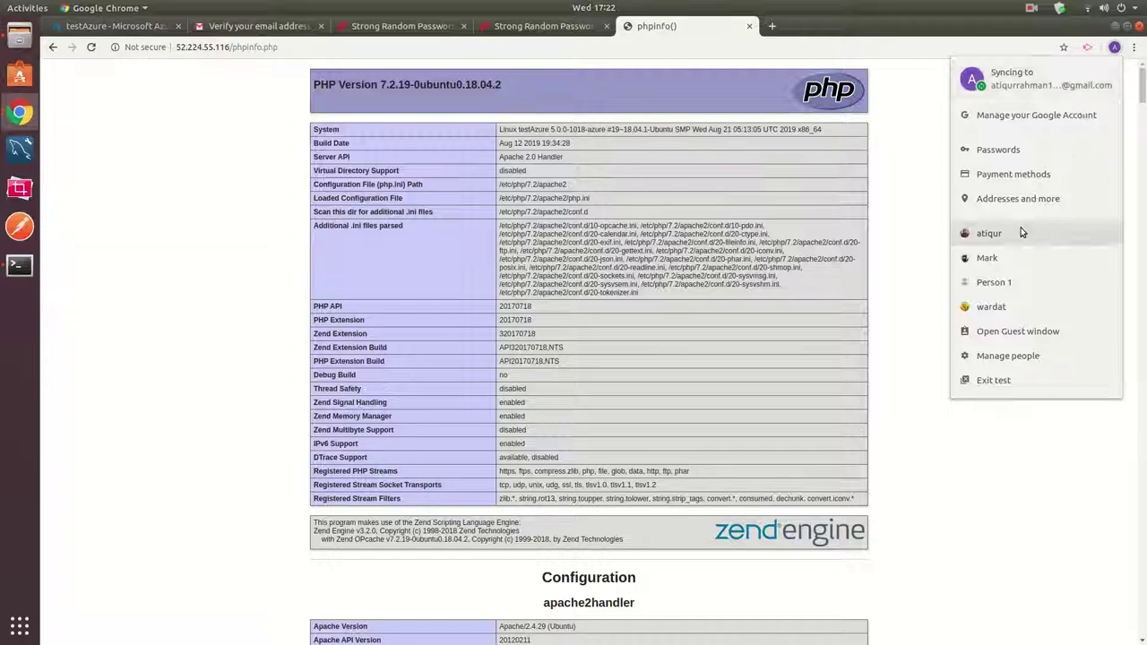
click(1020, 233)
text(clou)
text(df)
key(BackSpace)
text(dns)
key(Return)
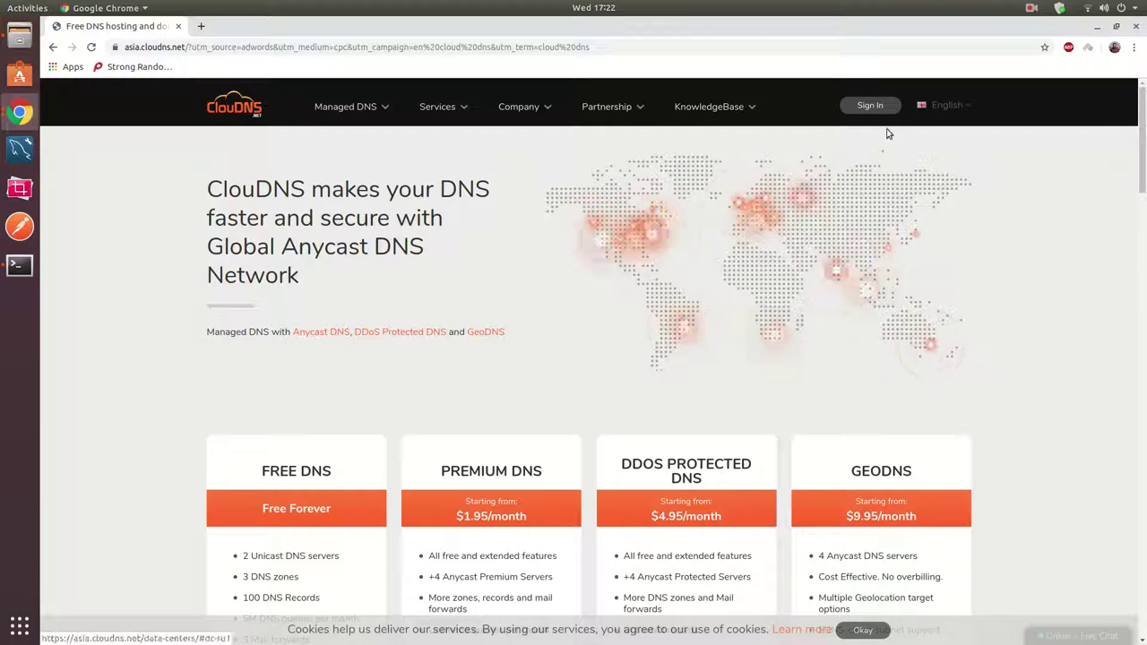
Sign in to ClouDNS and view the sitesnshops.com zone's A records.
click(887, 115)
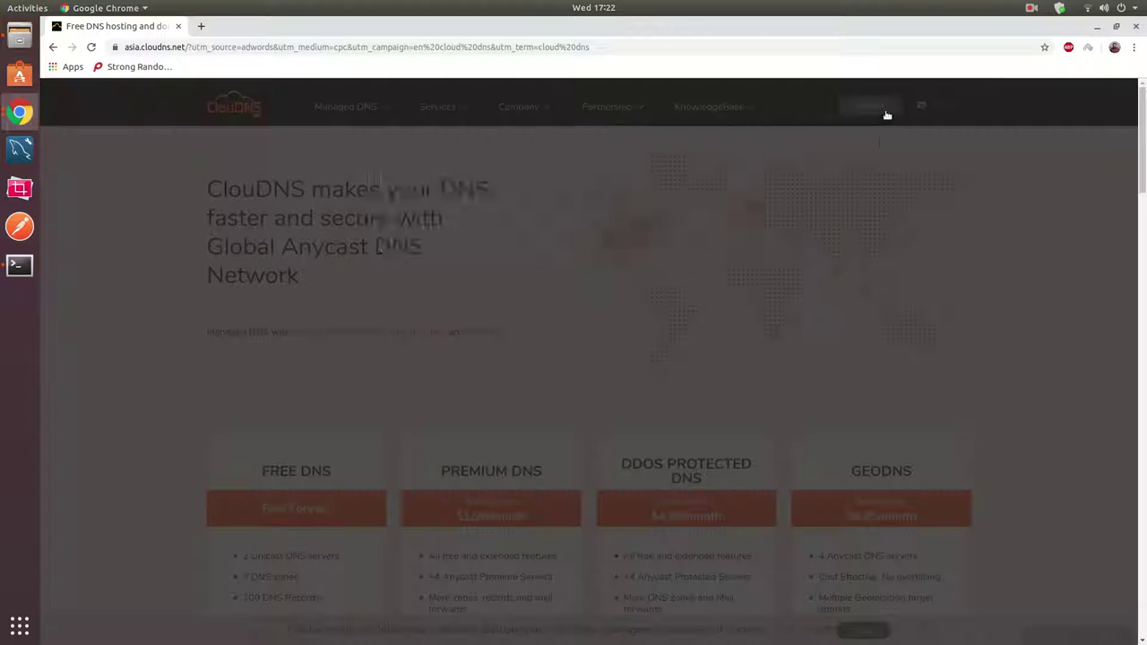
click(591, 313)
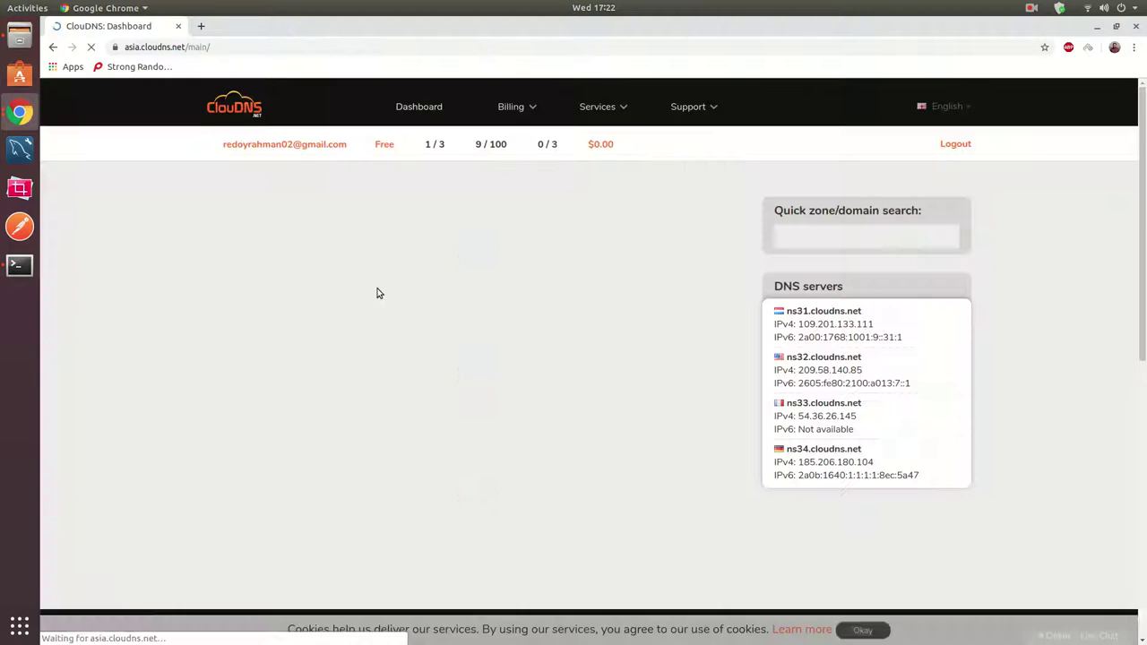
click(294, 330)
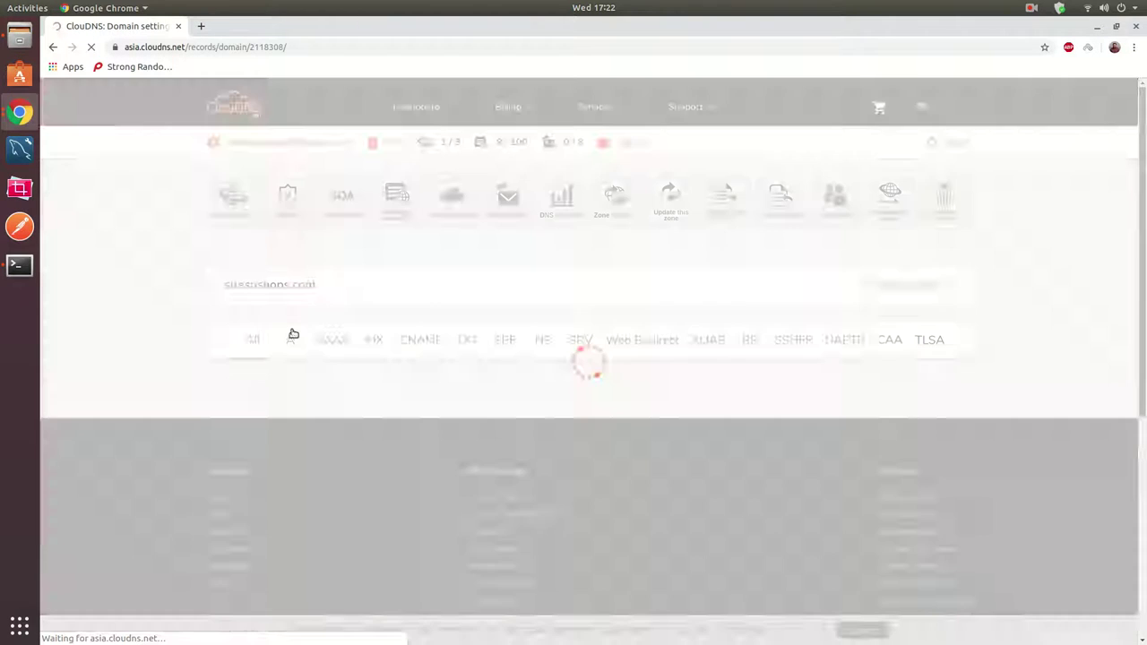
click(293, 338)
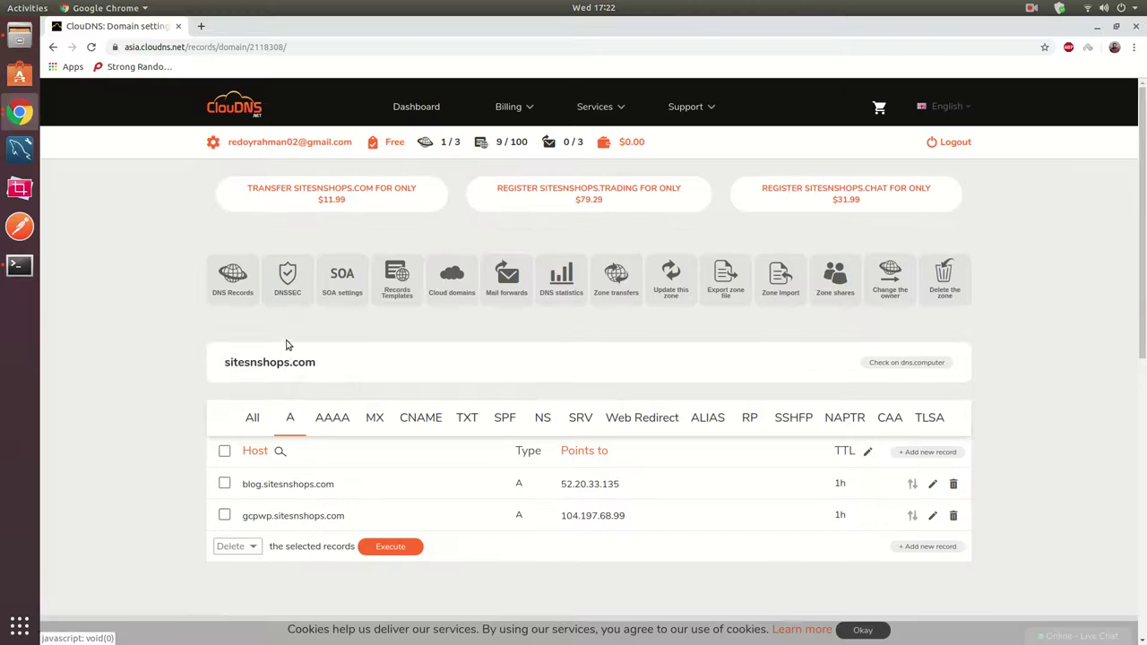
Start a new A record with host name azure.
click(934, 552)
click(477, 281)
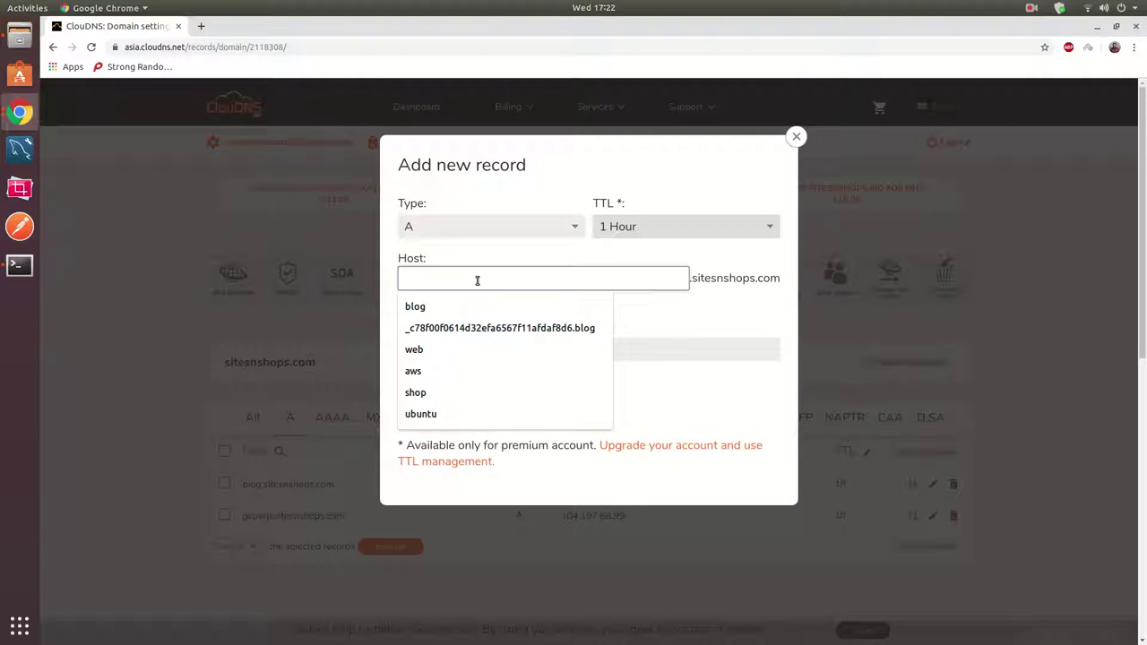
text(azure)
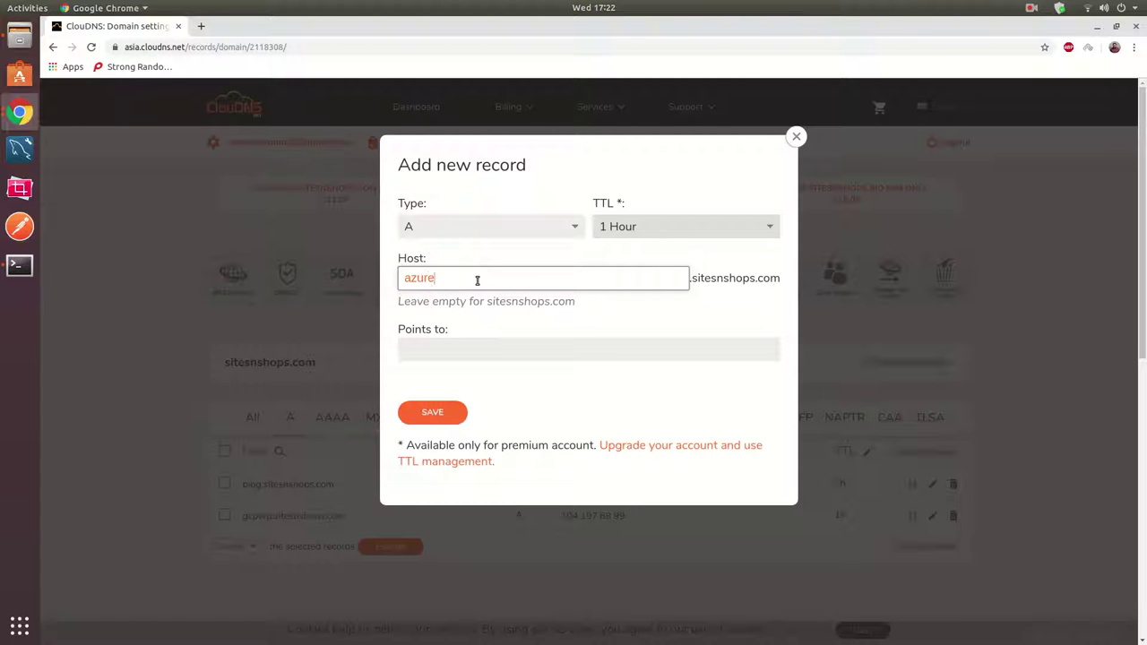
click(486, 346)
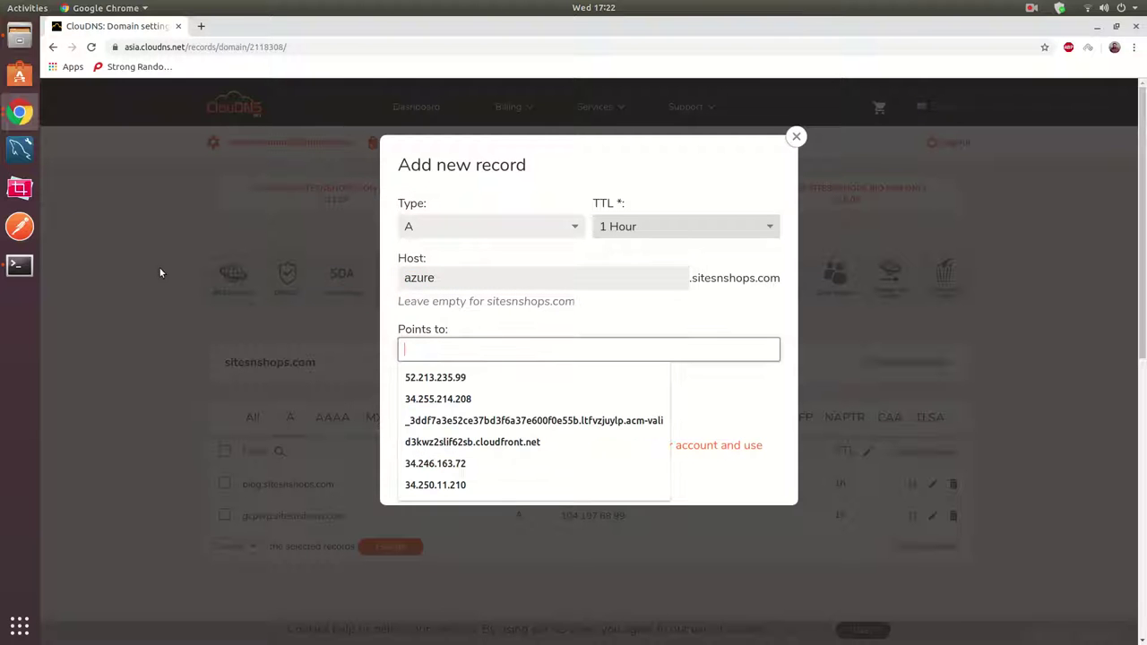
Copy the VM's IP 52.224.55.116 from the Azure overview into Points to and save the record.
click(26, 121)
click(115, 182)
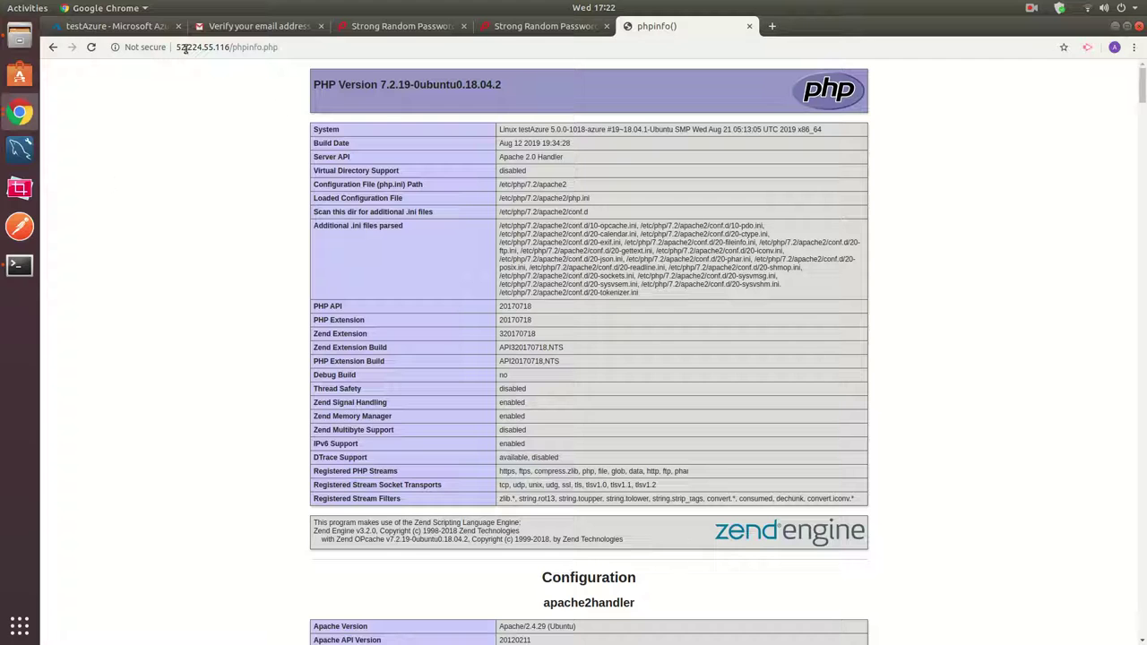
click(117, 26)
click(987, 223)
click(25, 121)
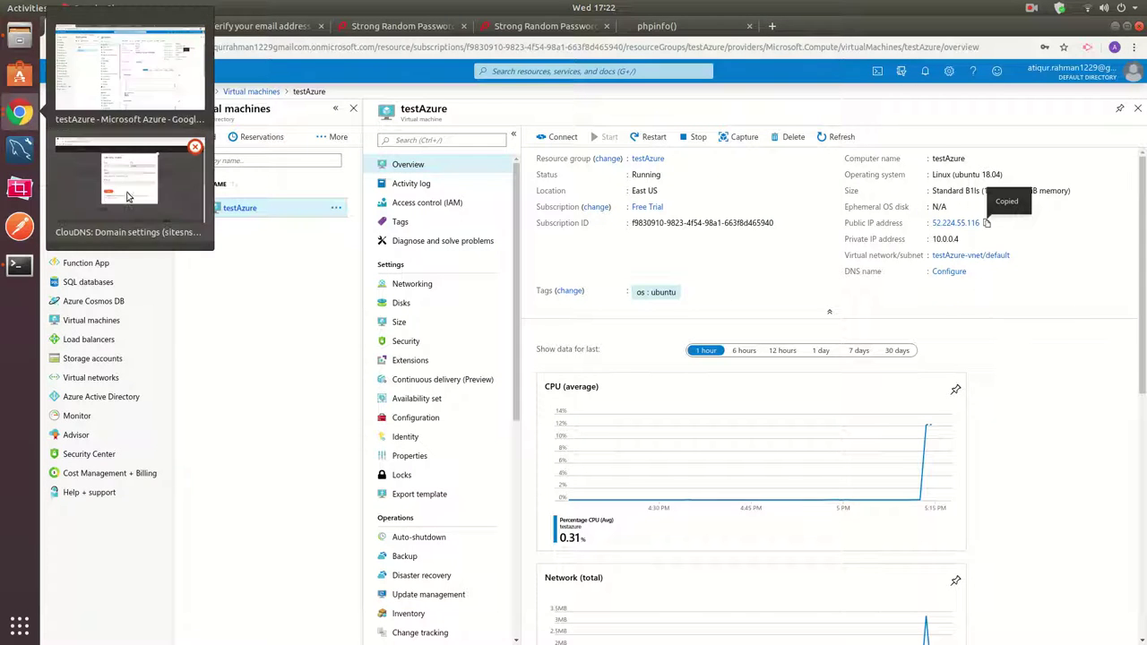
click(130, 201)
click(551, 349)
key(ctrl+v)
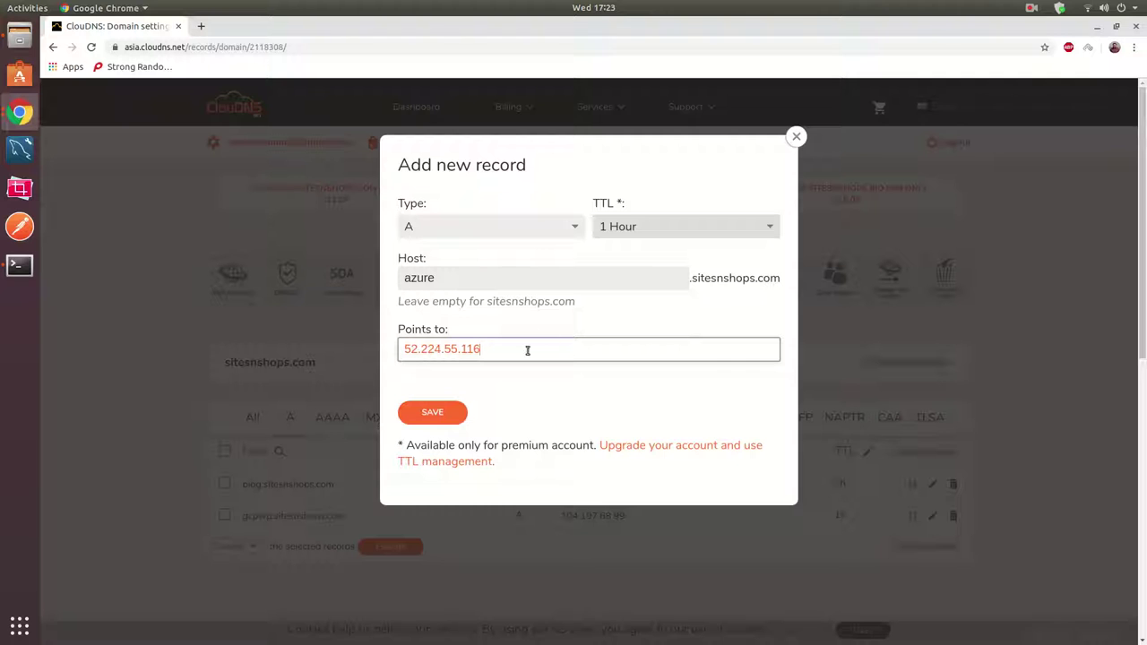
click(448, 412)
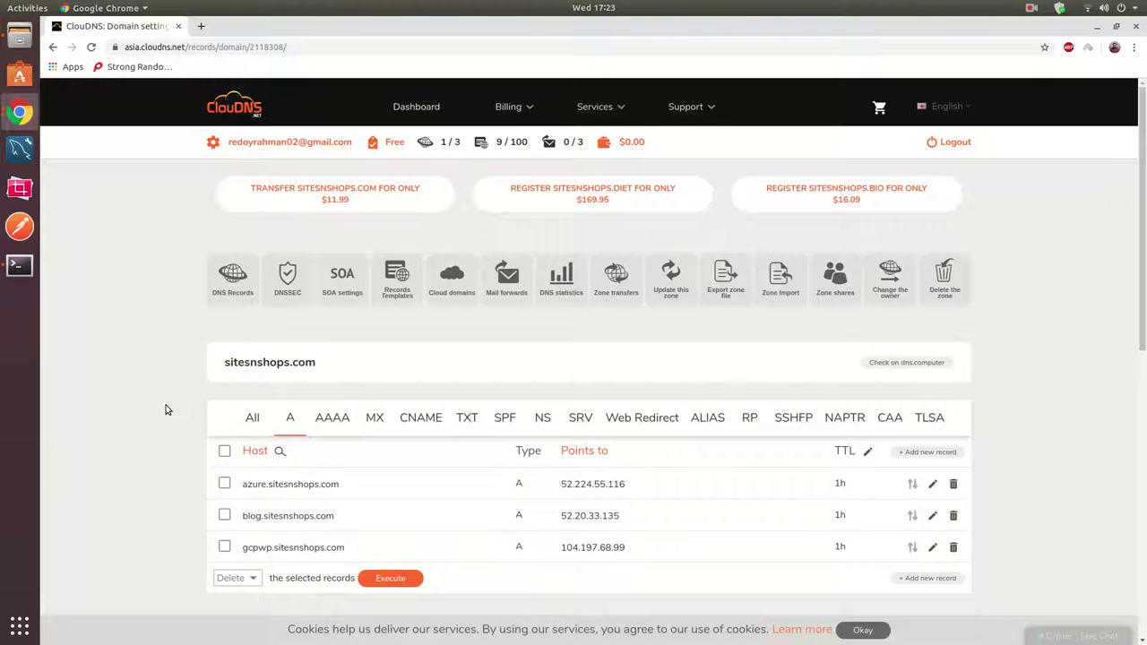
Load azure.sitesnshops.com in a new tab and reload it.
click(22, 118)
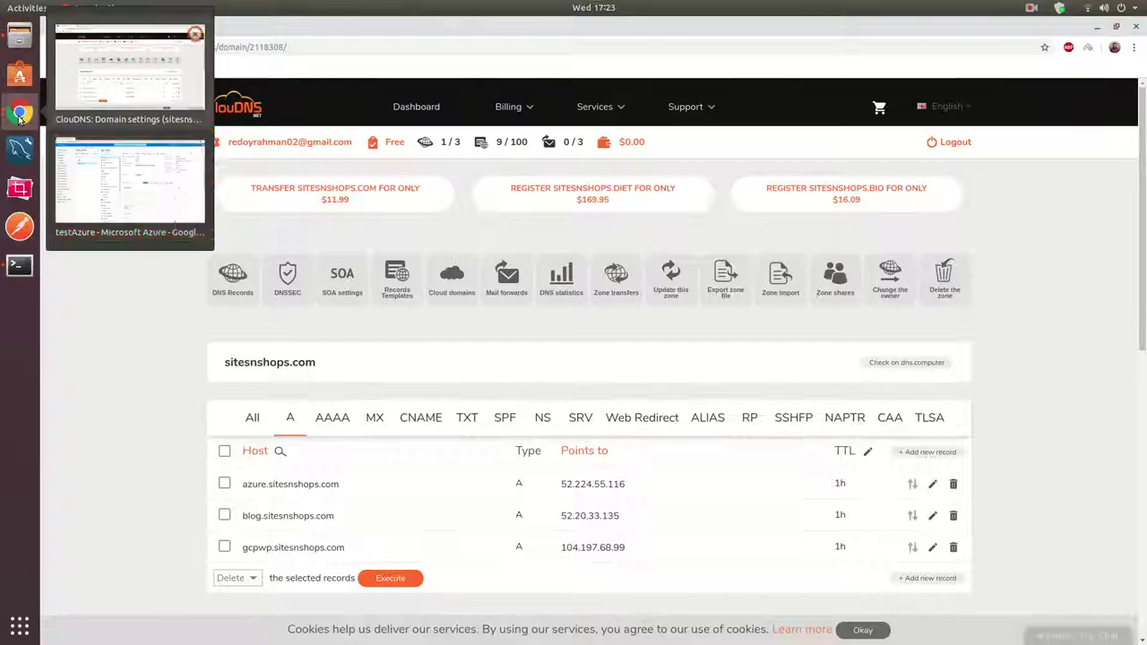
click(130, 190)
click(672, 27)
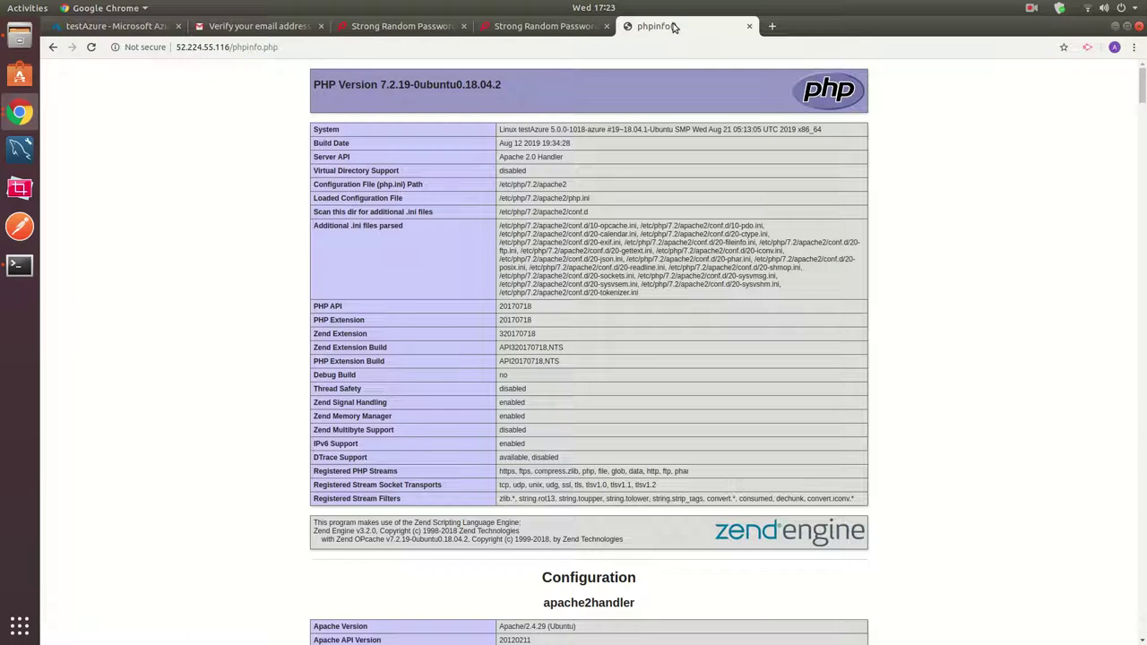
click(771, 26)
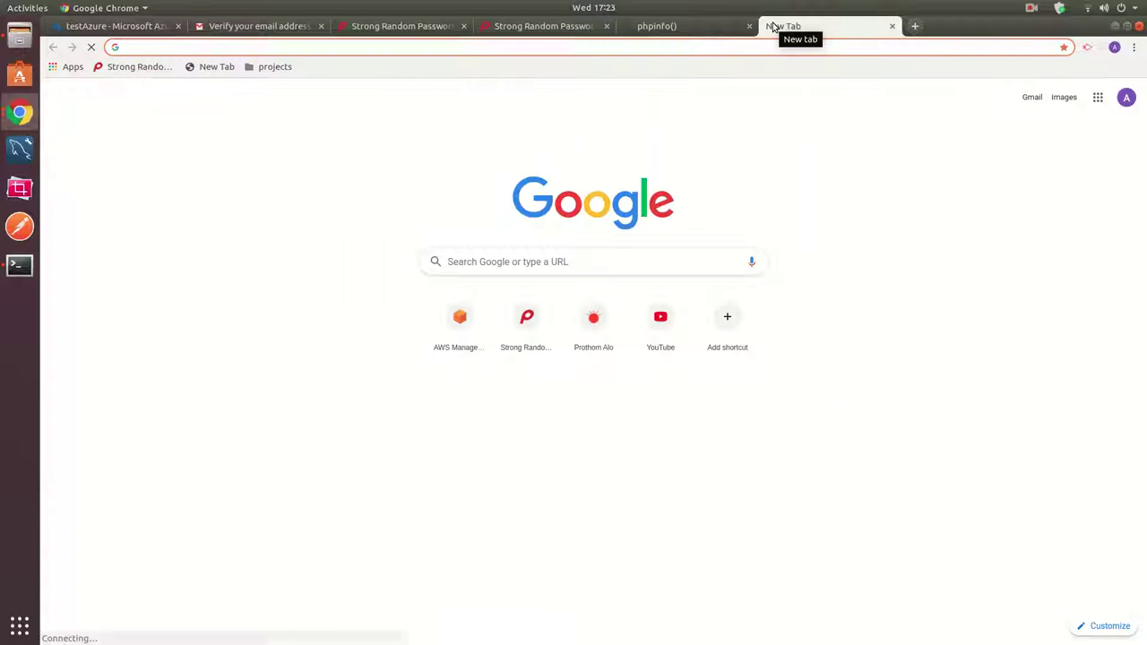
text(azure)
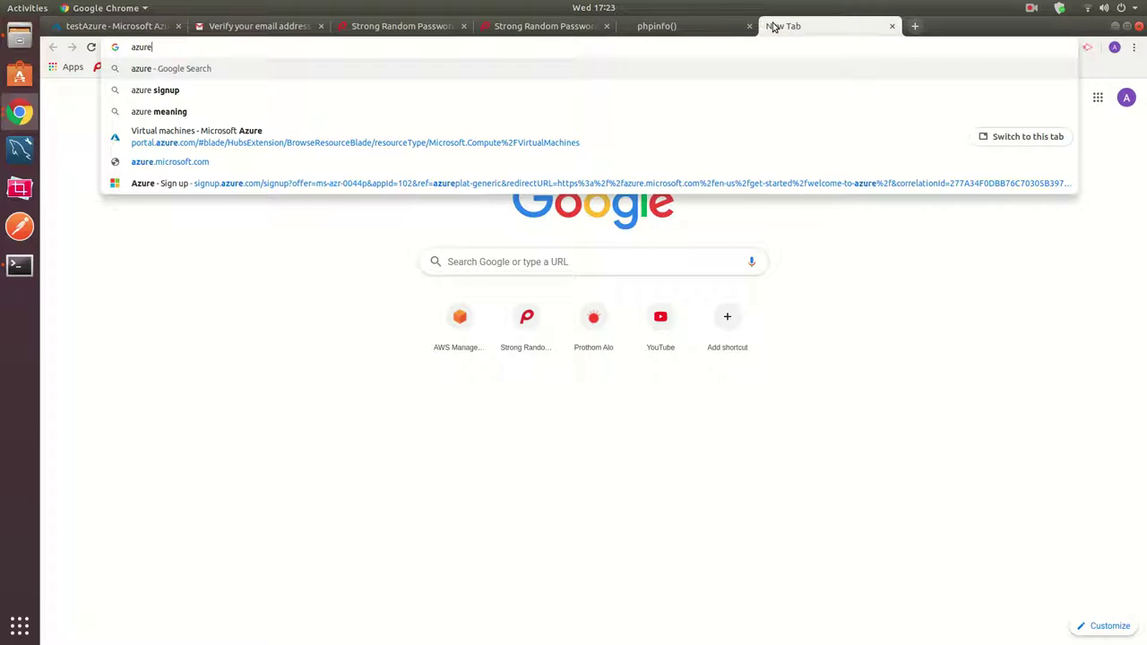
text(.sitesn)
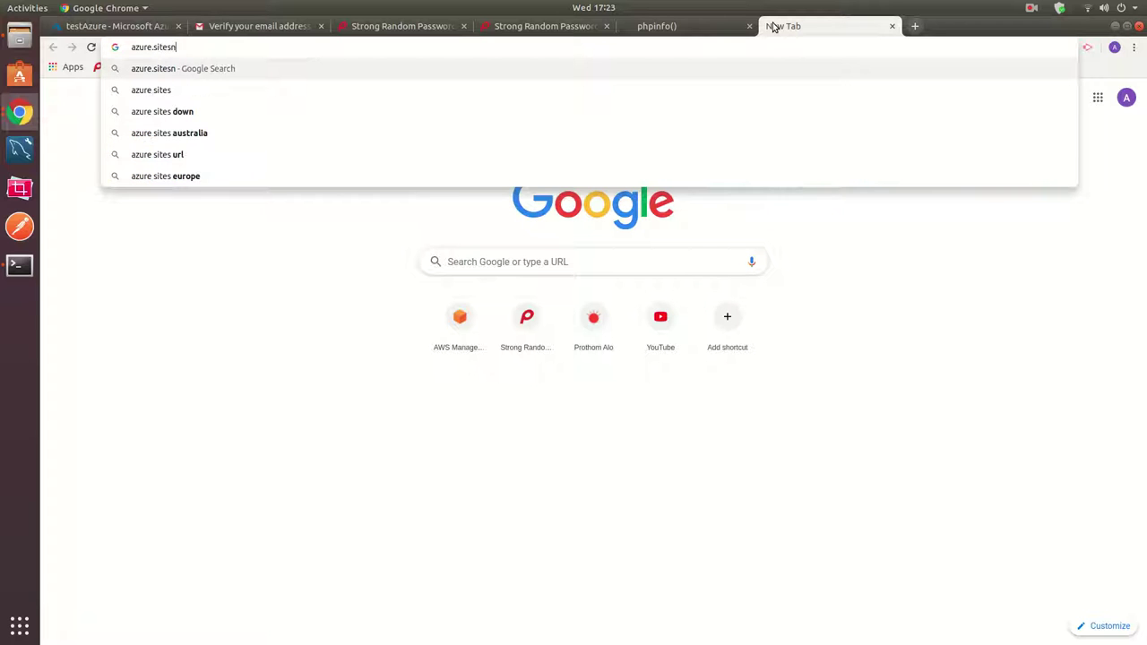
text(shops.com)
key(Return)
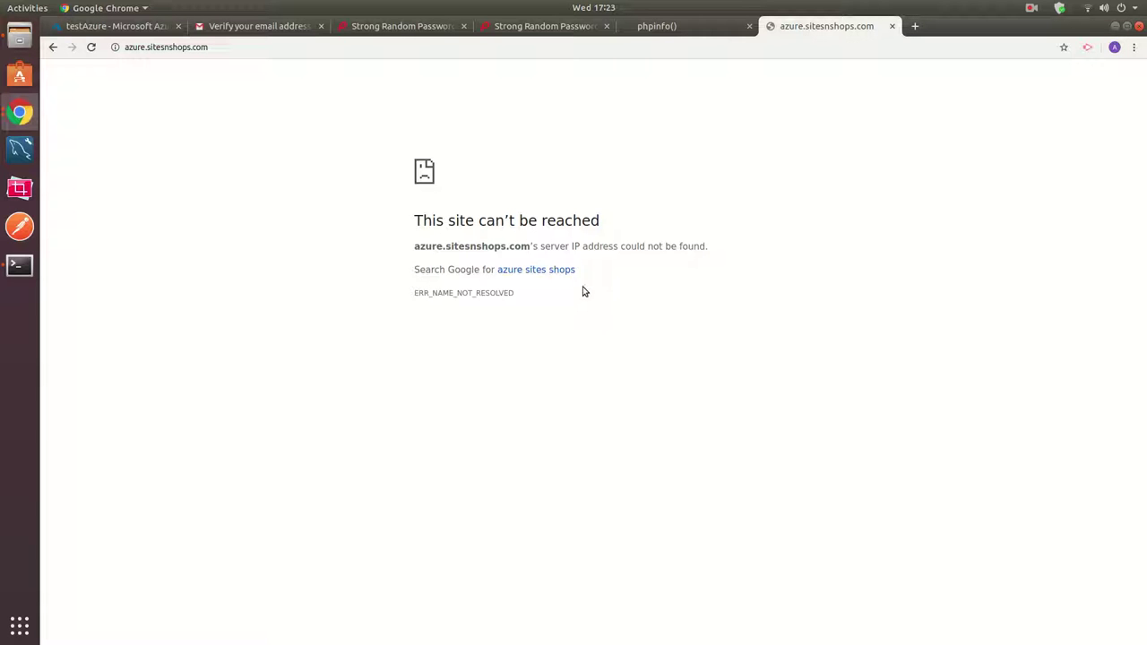
click(91, 46)
Inspect the DNS_PROBE_FINISHED_NXDOMAIN error and select the page address.
click(1032, 8)
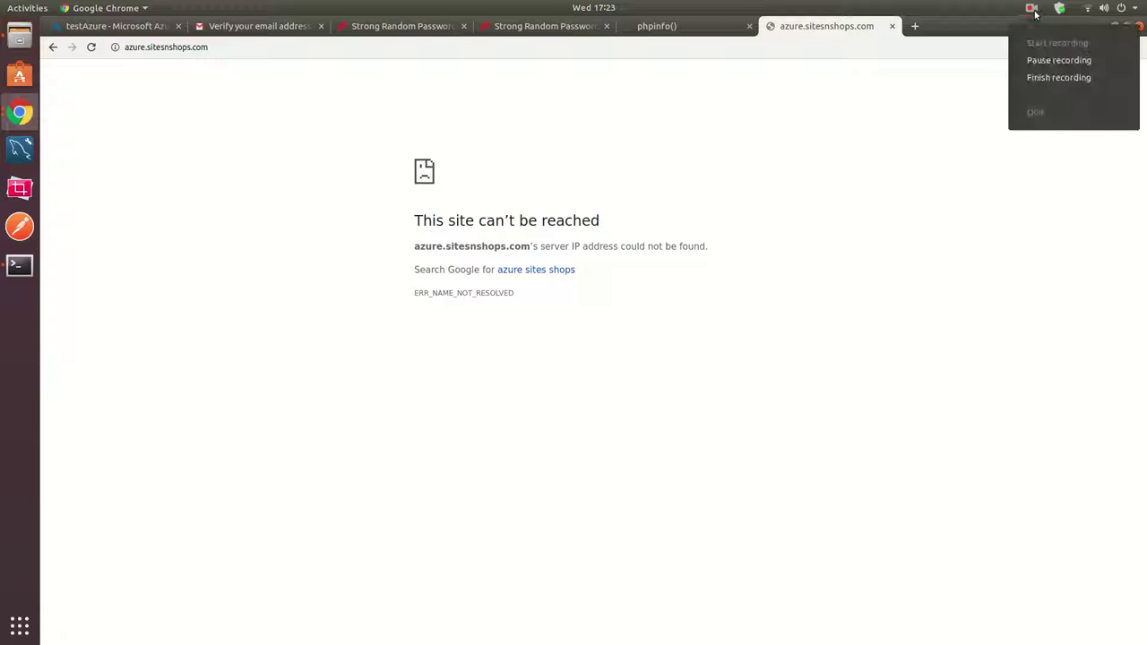
click(1037, 57)
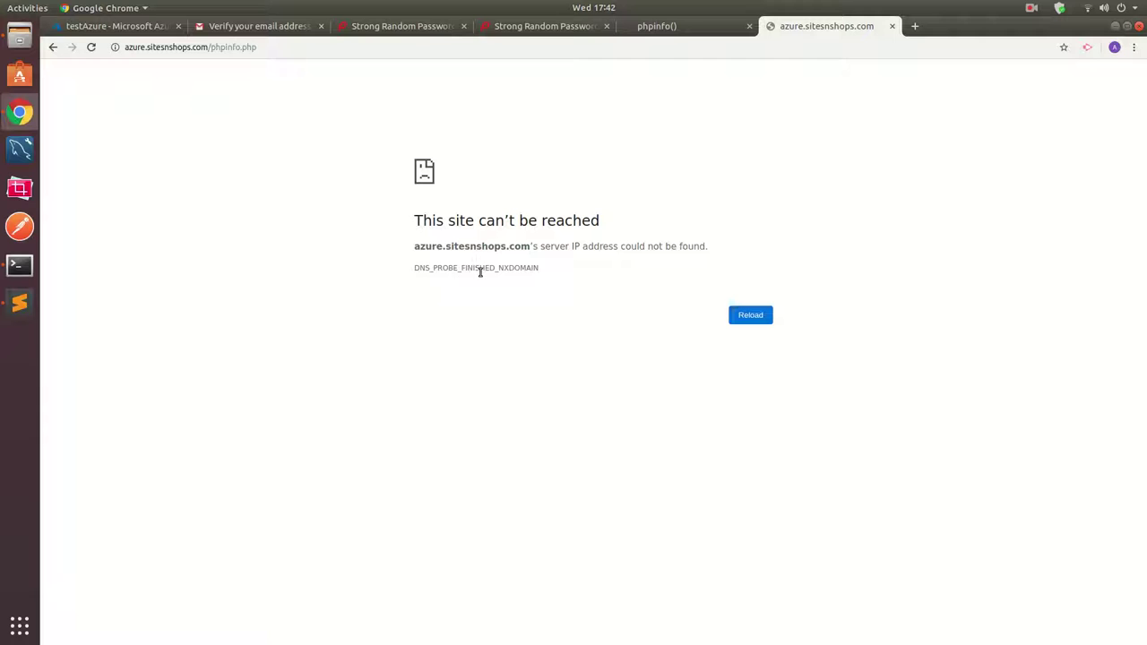
drag(419, 268, 523, 267)
click(522, 268)
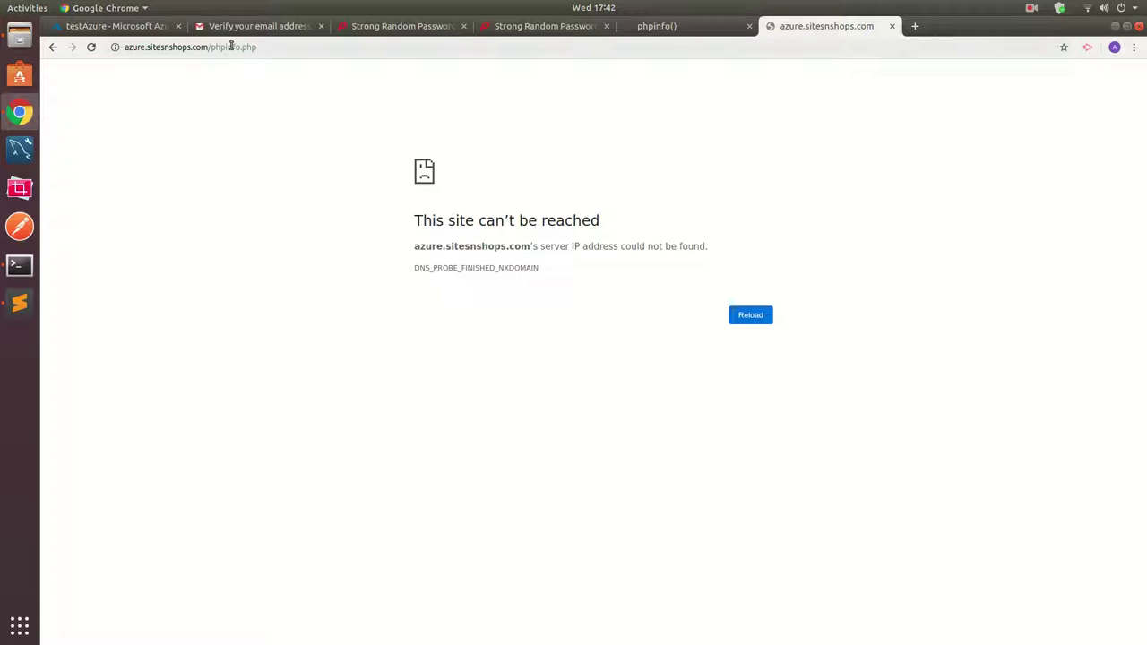
click(263, 46)
key(ctrl+c)
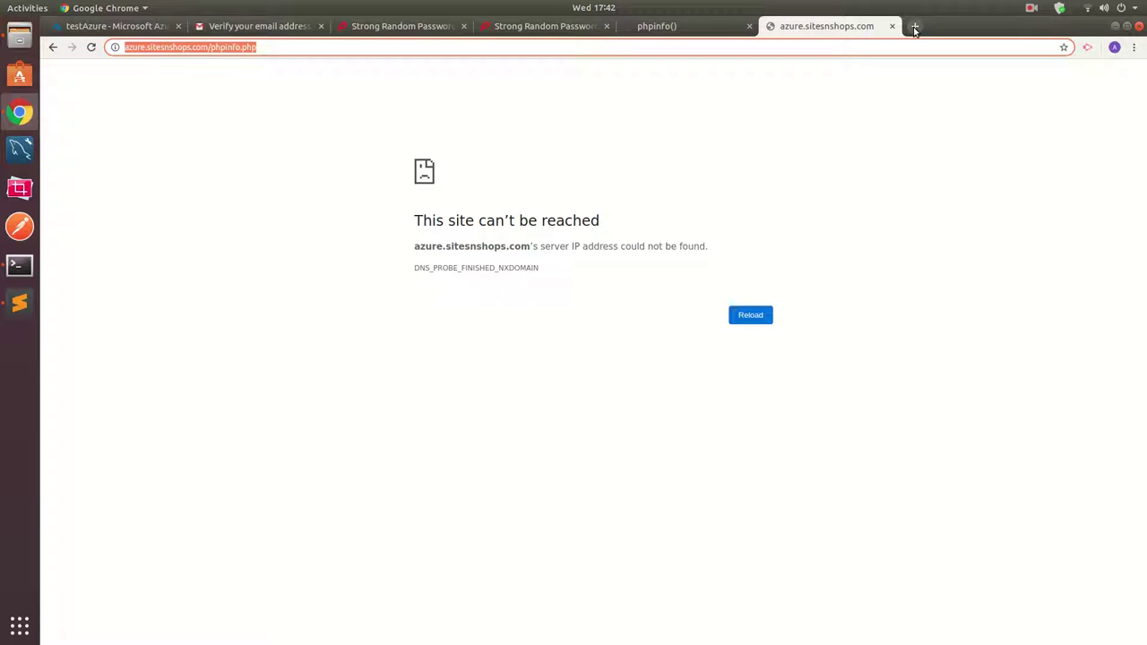
Search for proxysite and open the ProxySite.com web proxy.
click(915, 26)
text(prox)
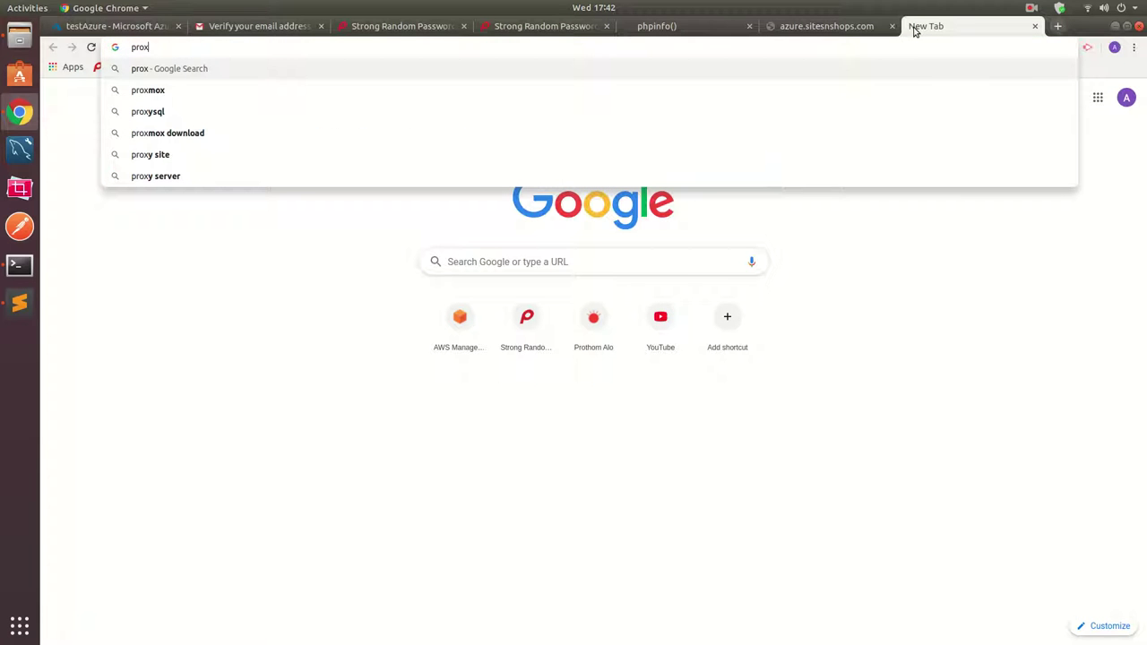
text(ysite)
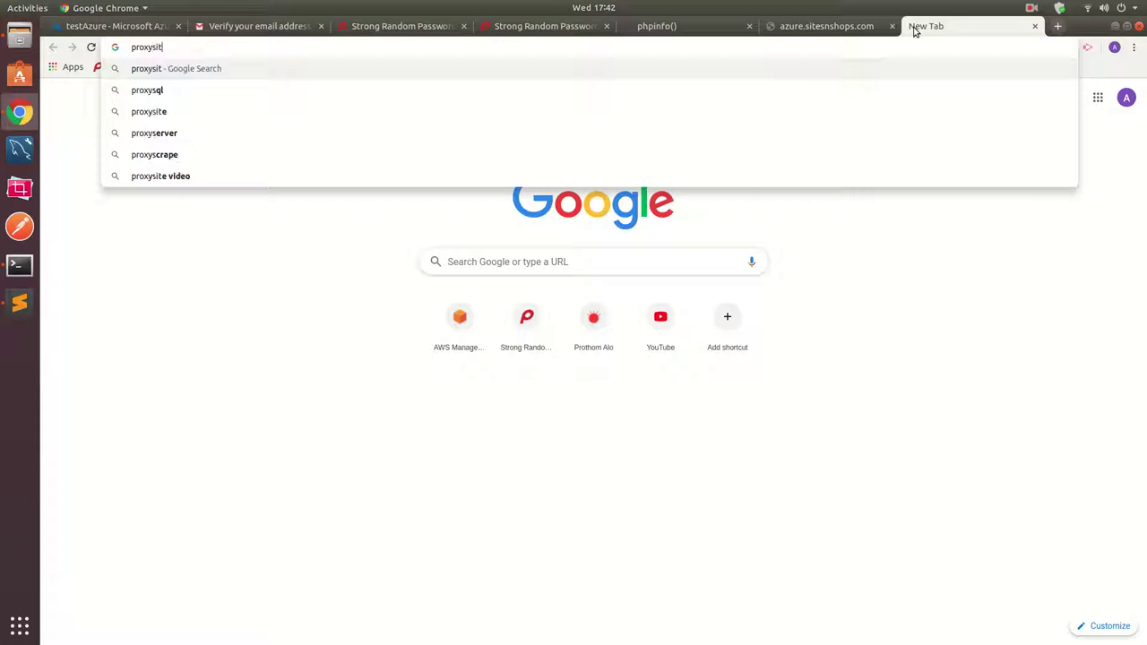
key(Return)
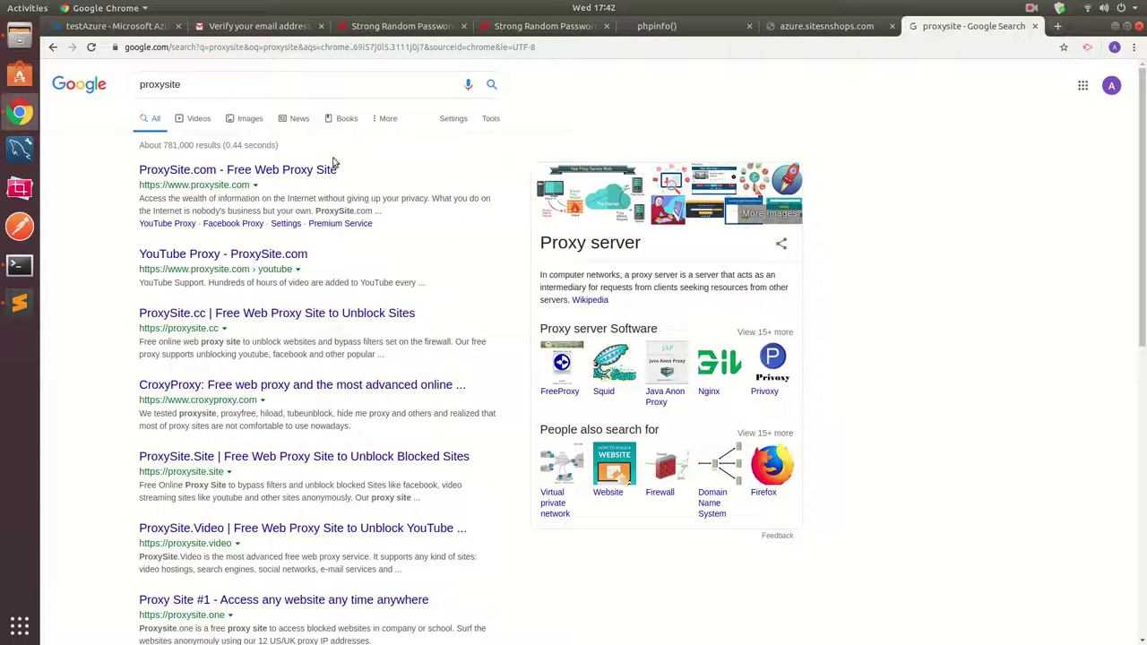
click(312, 170)
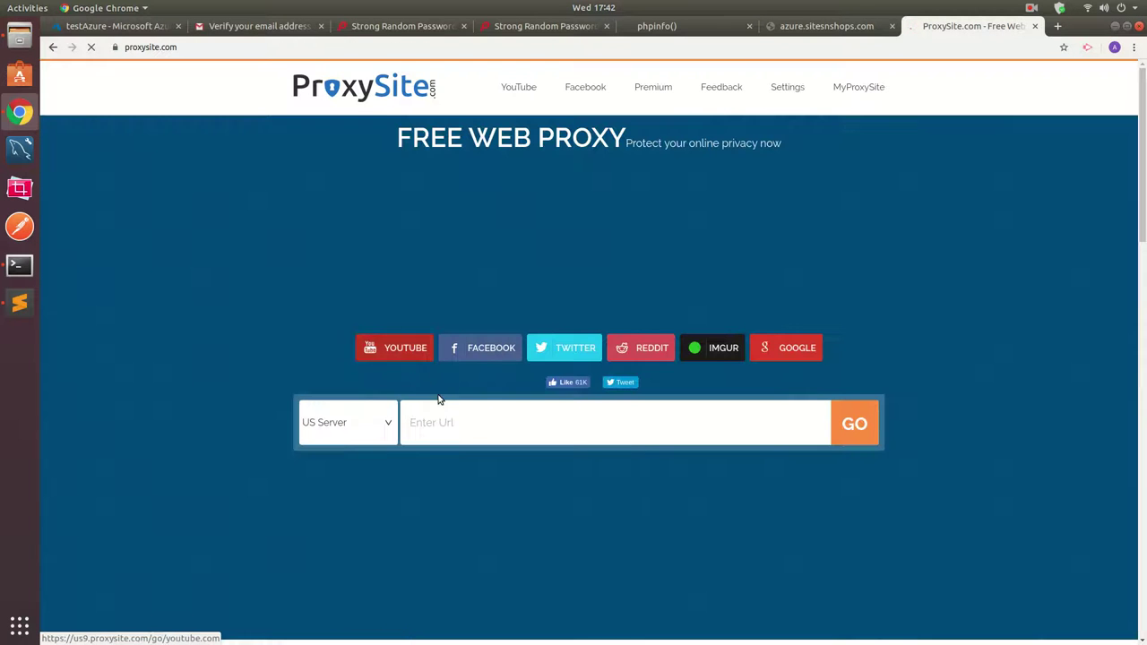
key(ctrl+v)
click(854, 423)
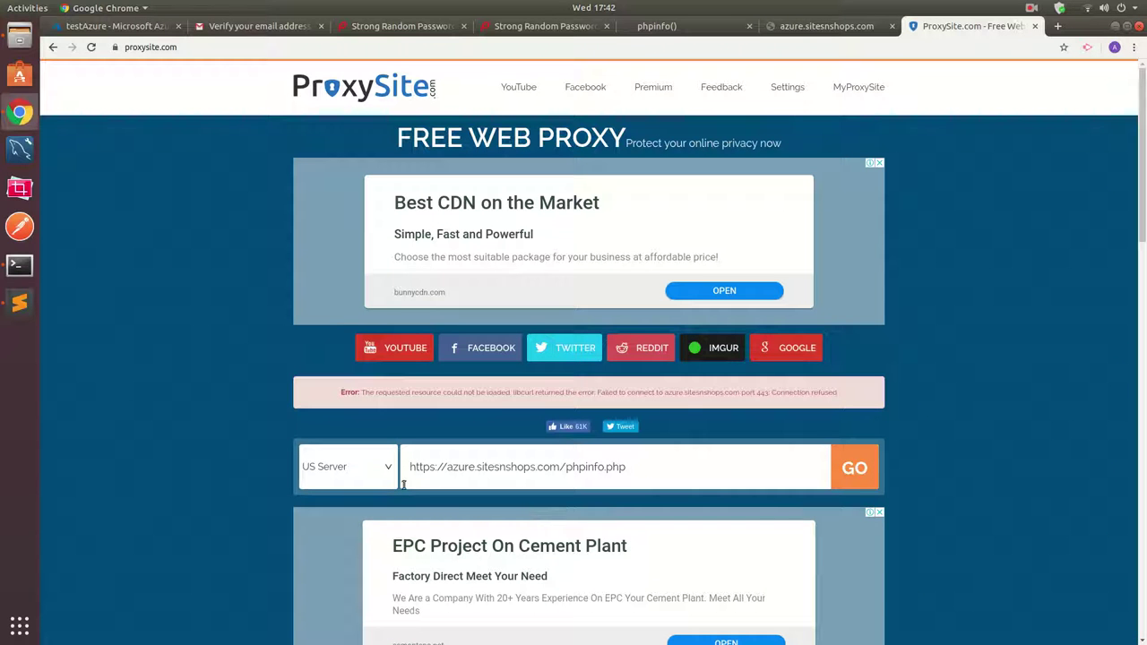
click(433, 467)
key(BackSpace)
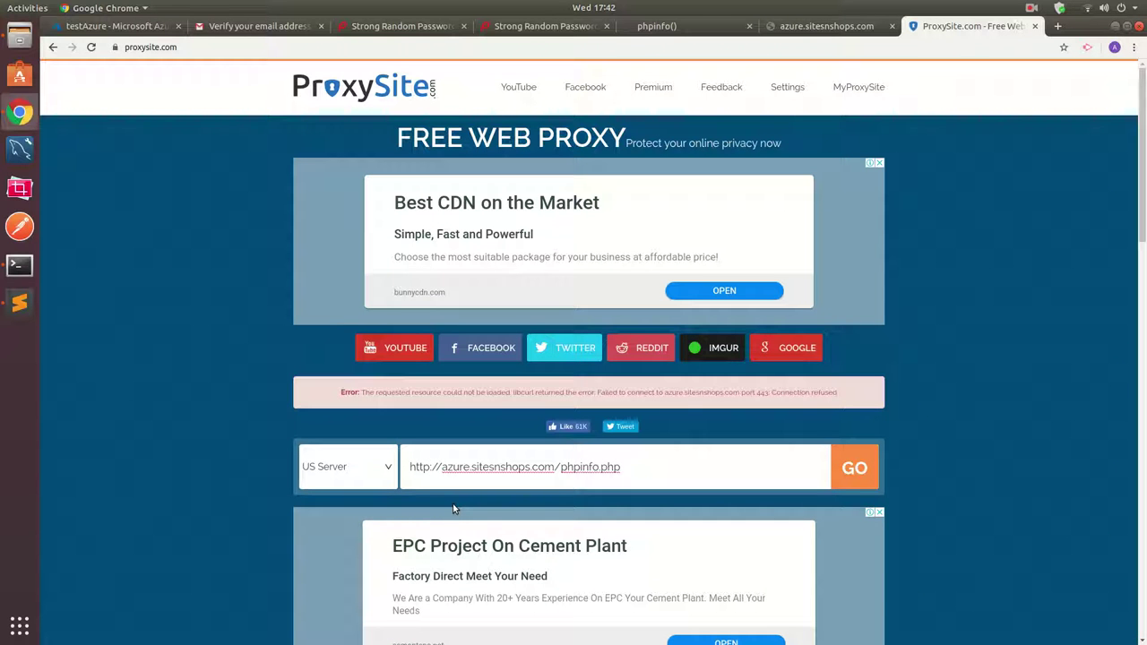
click(854, 467)
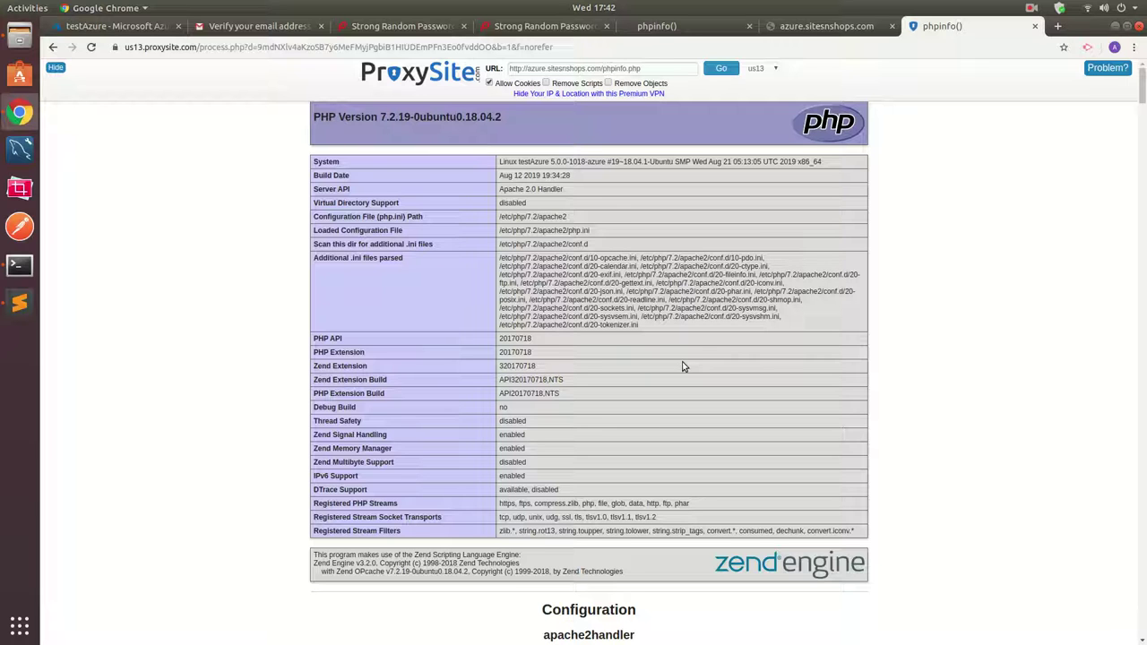
click(823, 26)
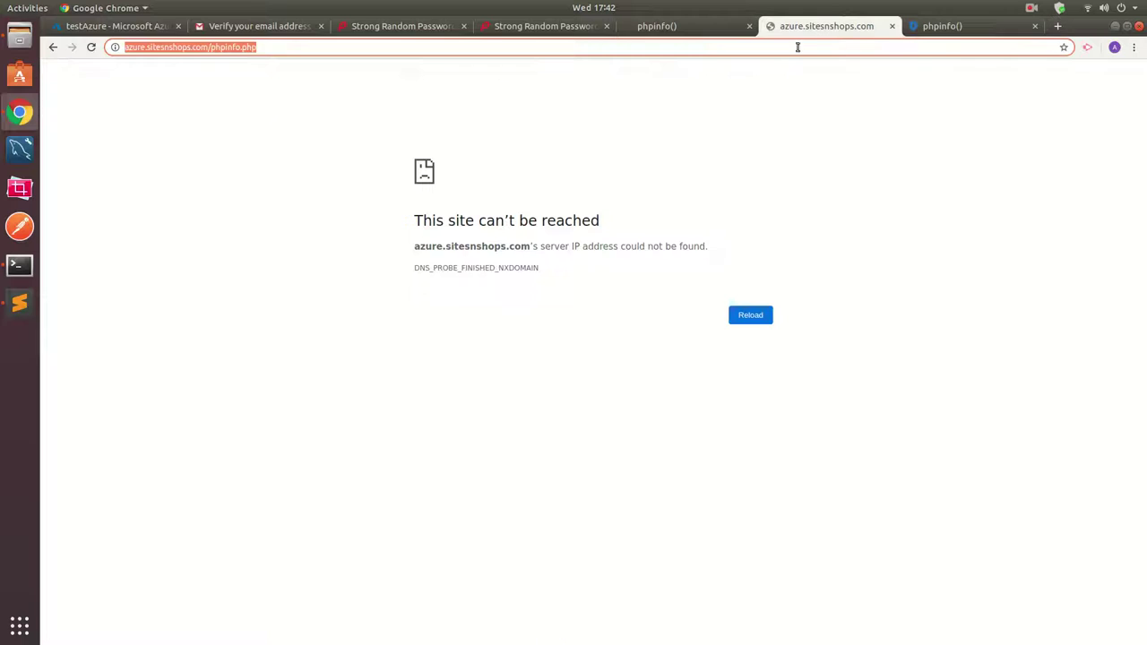
click(90, 49)
key(ctrl+Tab)
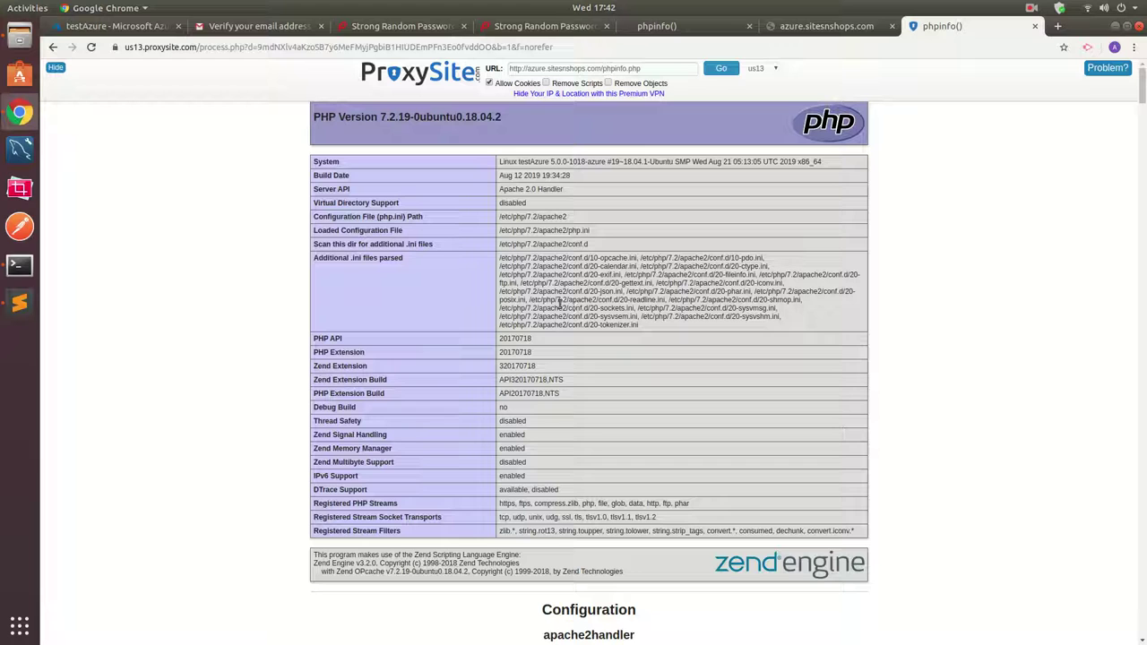
Clear the terminal and run sudo apt-get install mysql-server.
click(19, 265)
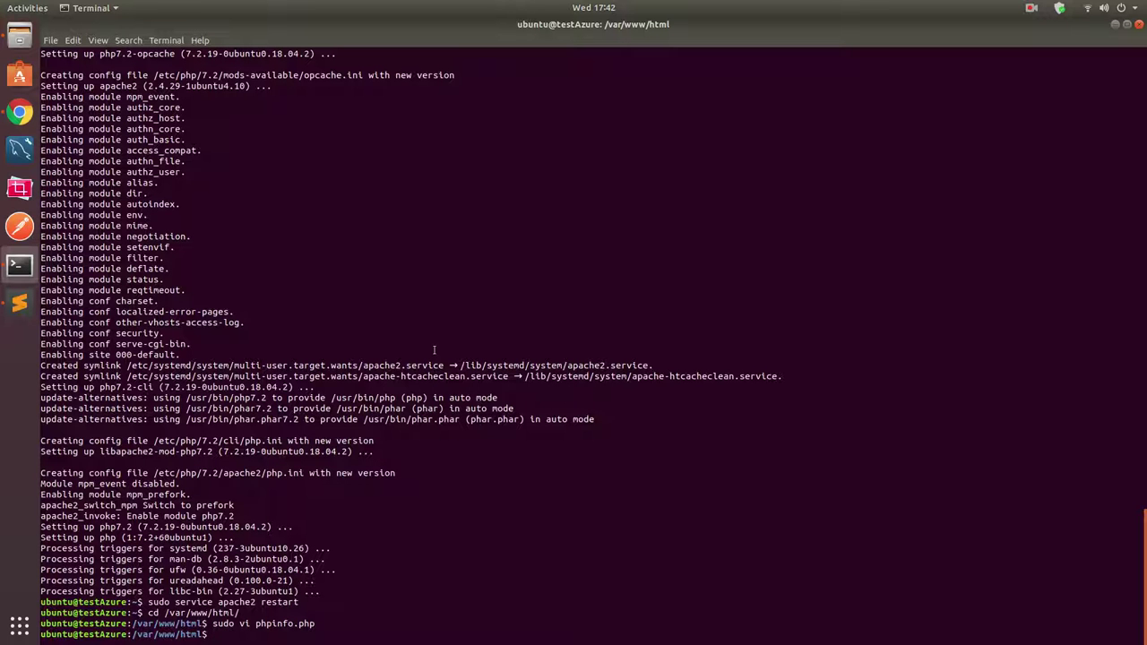
text(clear)
key(Return)
text(s)
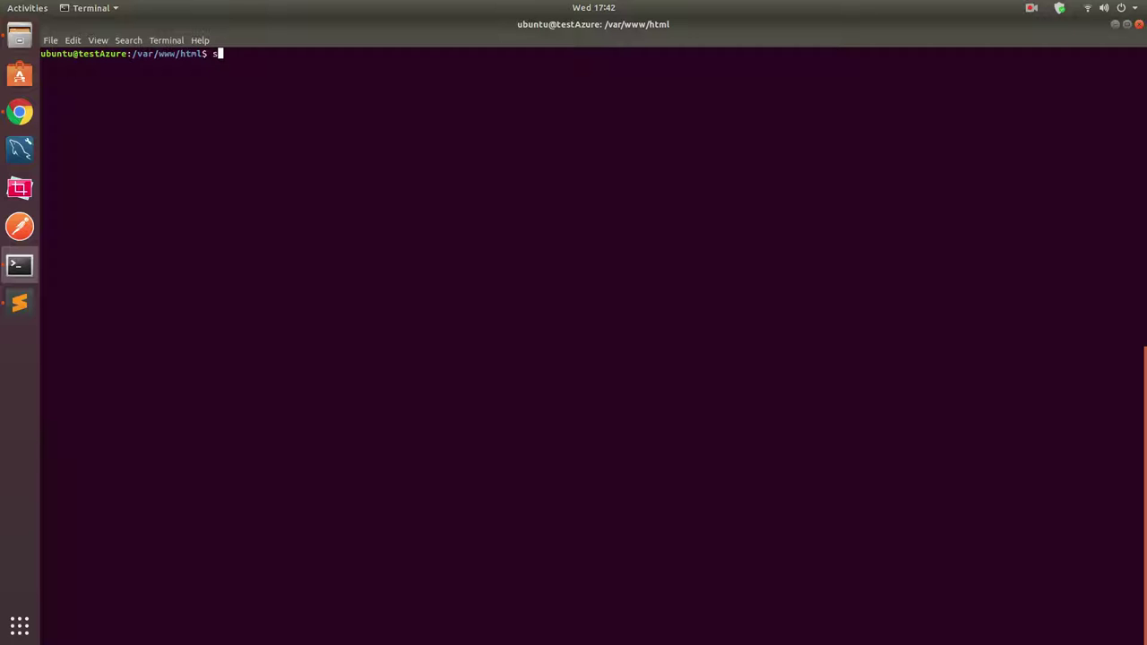
text(udo apt-get install mysql-server)
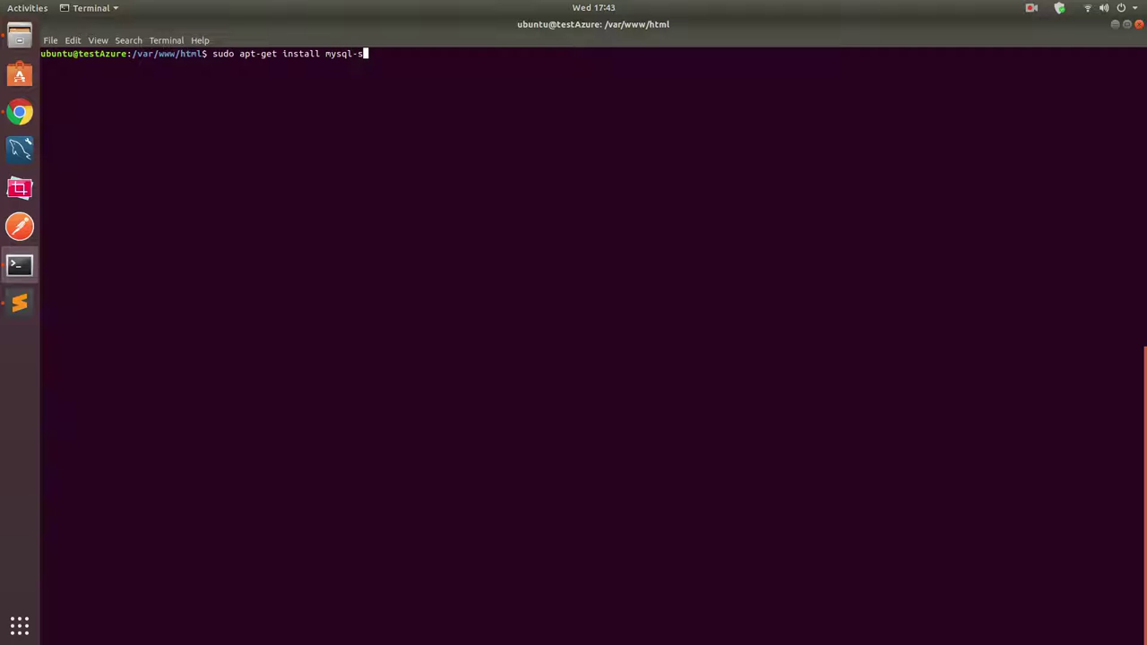
key(Return)
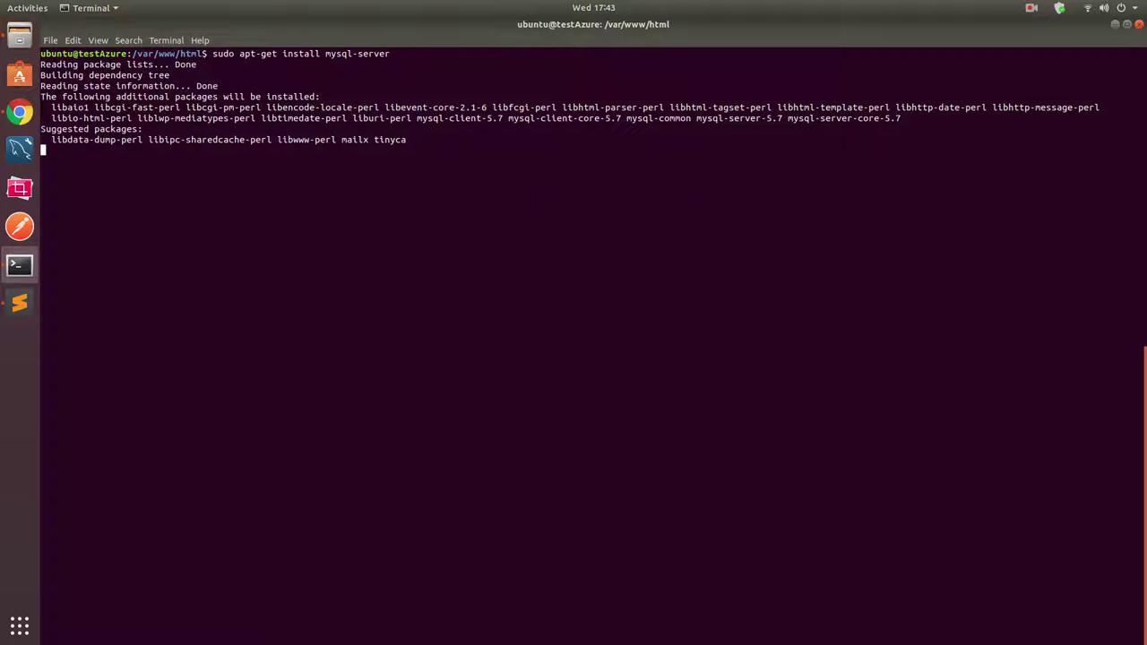
Answer y to go ahead with the mysql-server installation and let apt finish.
text(y)
key(Return)
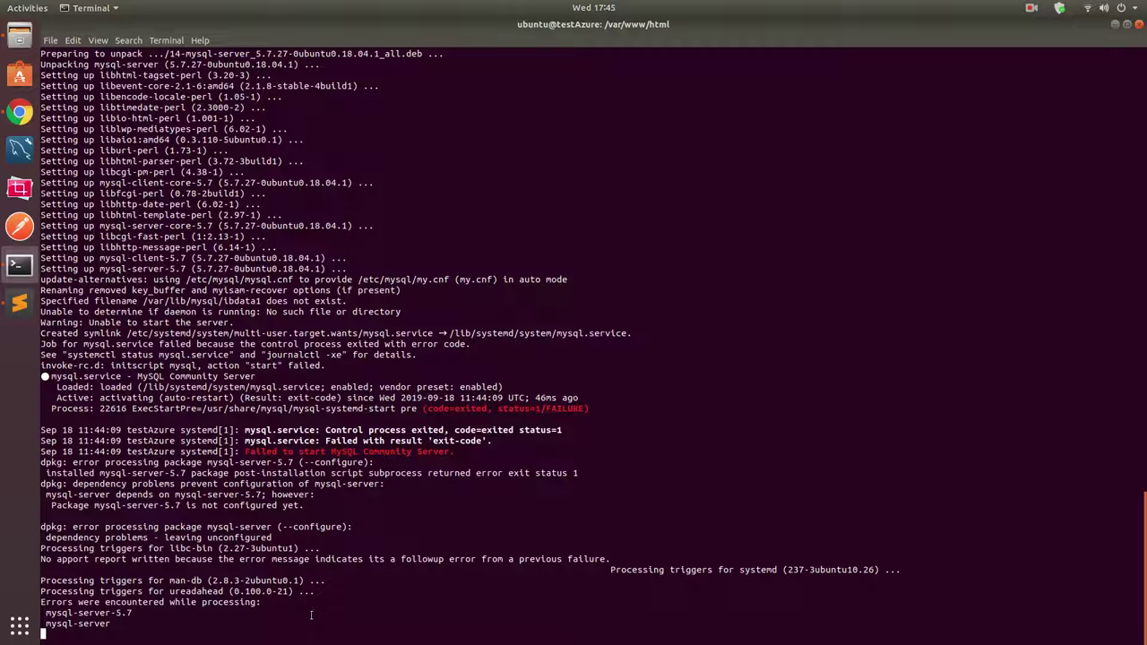
Clear the install output so the terminal shows a fresh prompt.
click(1031, 11)
click(1031, 60)
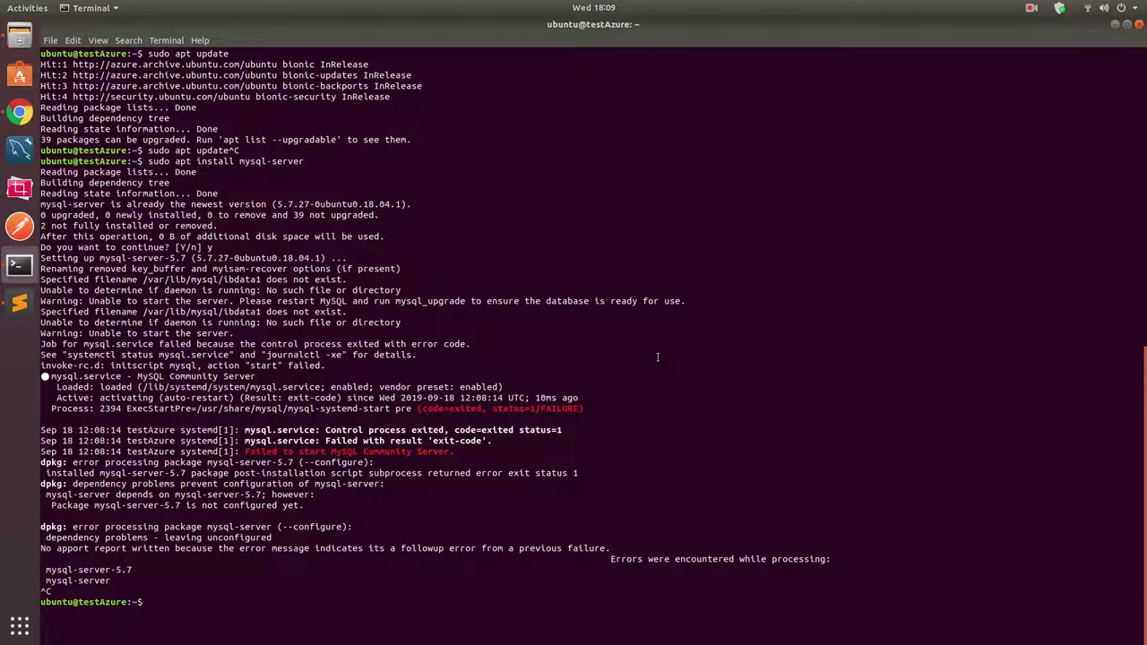
text(clear)
key(Return)
click(20, 113)
Search the portal for mysql and start creating an Azure Database for MySQL server.
click(117, 26)
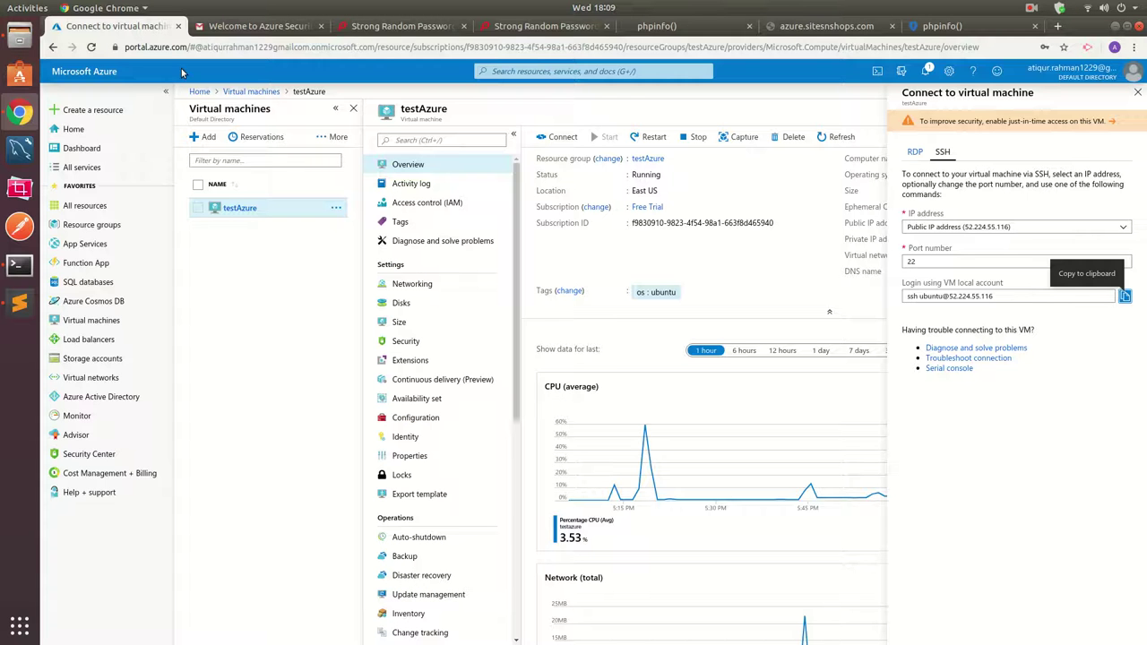
click(547, 71)
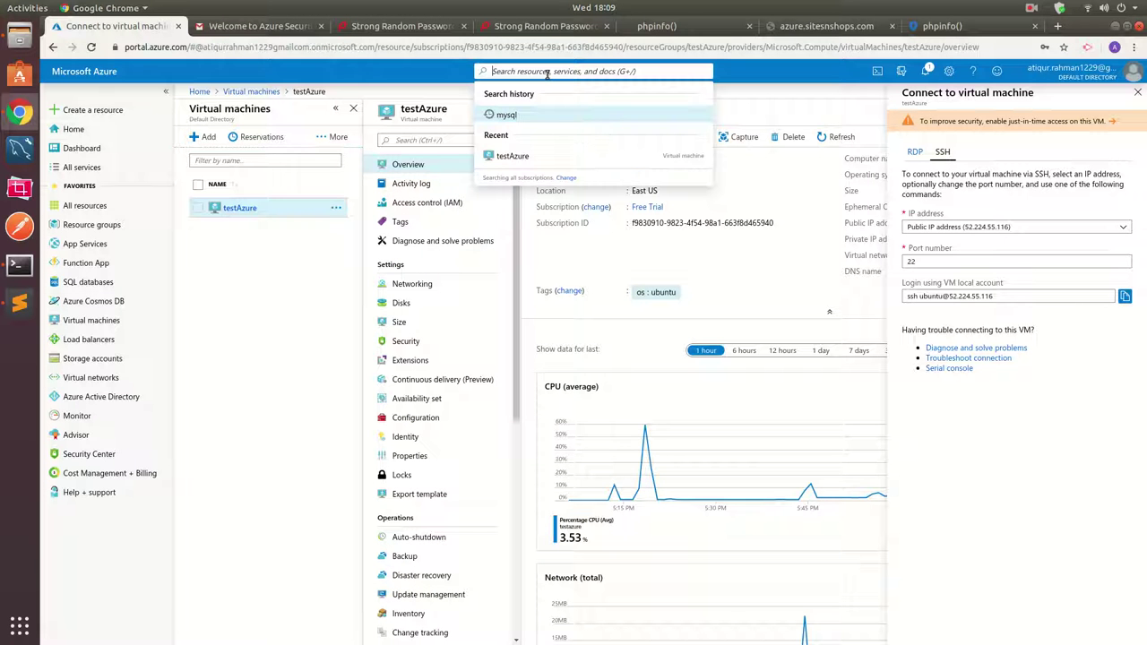
text(mys)
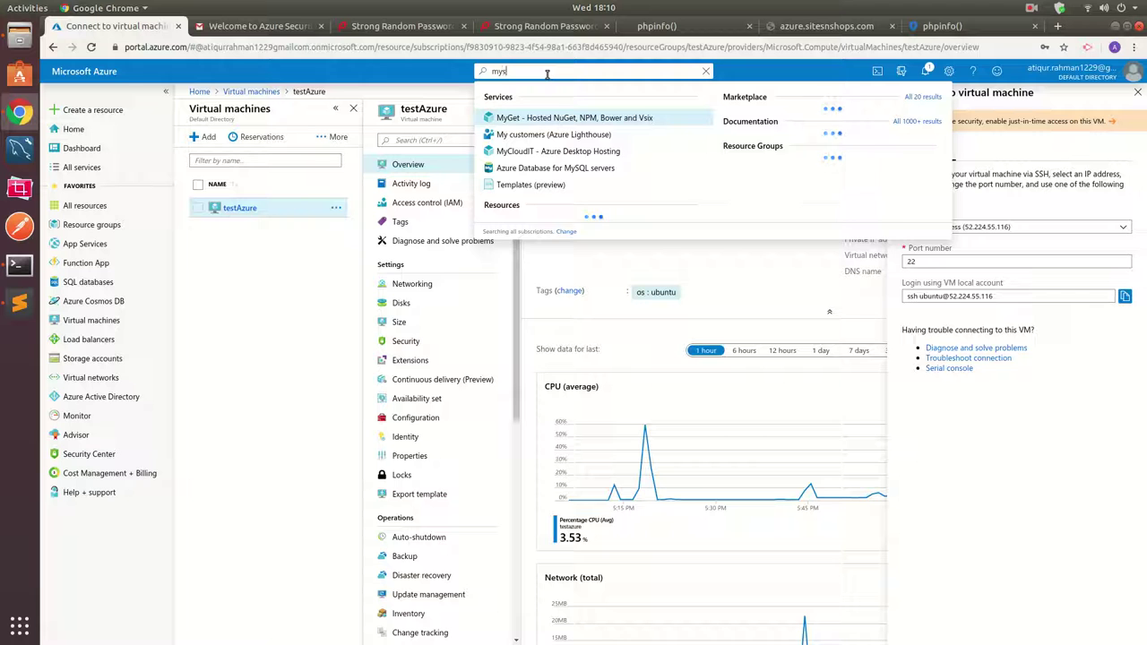
text(ql)
click(550, 121)
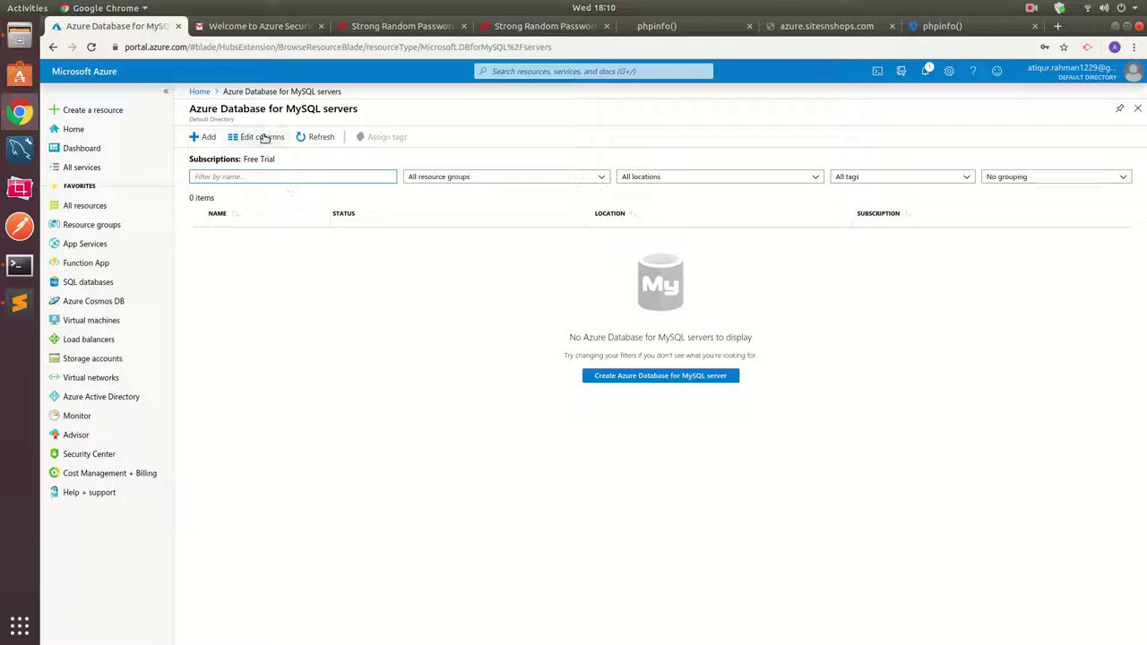
drag(256, 108, 383, 114)
click(384, 115)
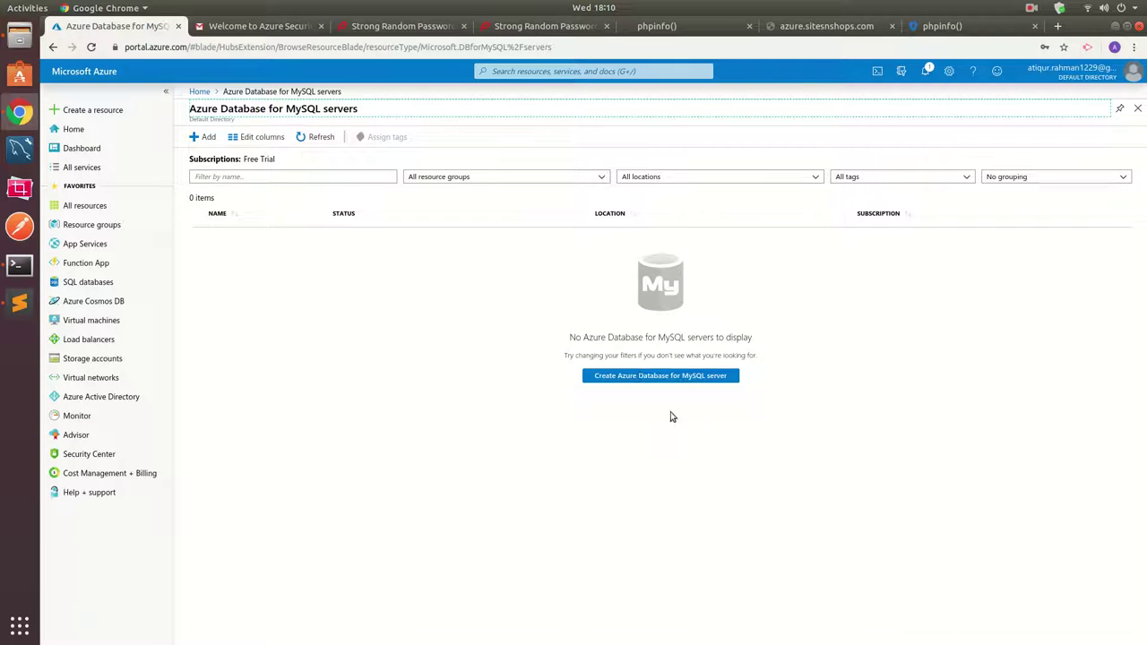
click(679, 375)
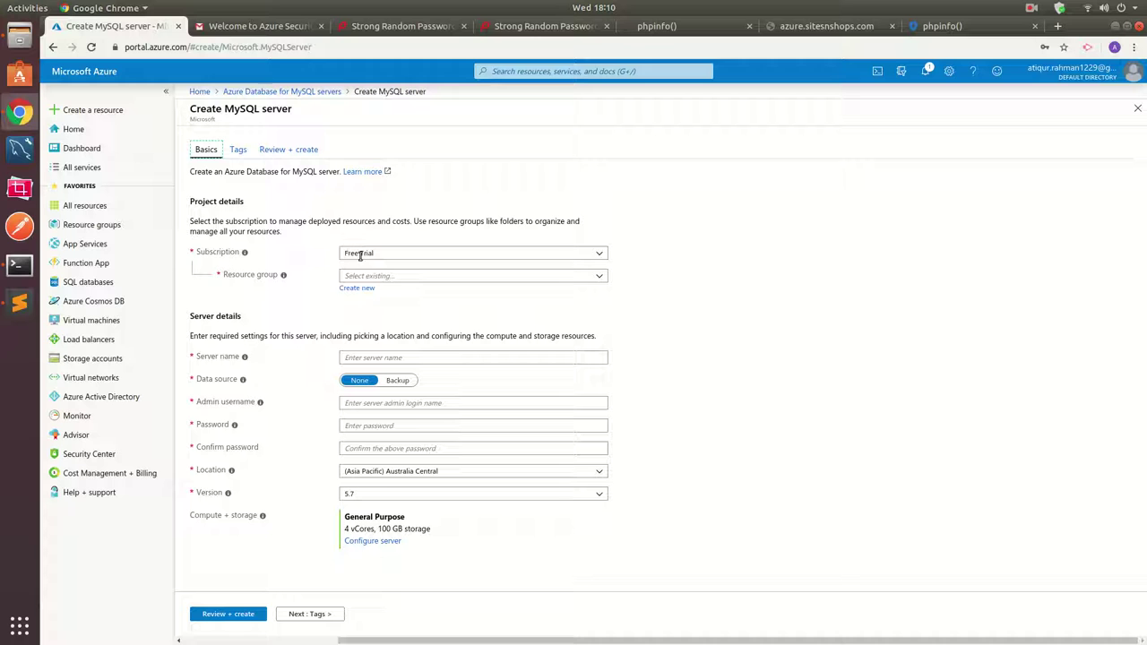
Put the server in testAzure, name it wordpresssns, and set admin username wpadmin.
click(382, 277)
click(374, 305)
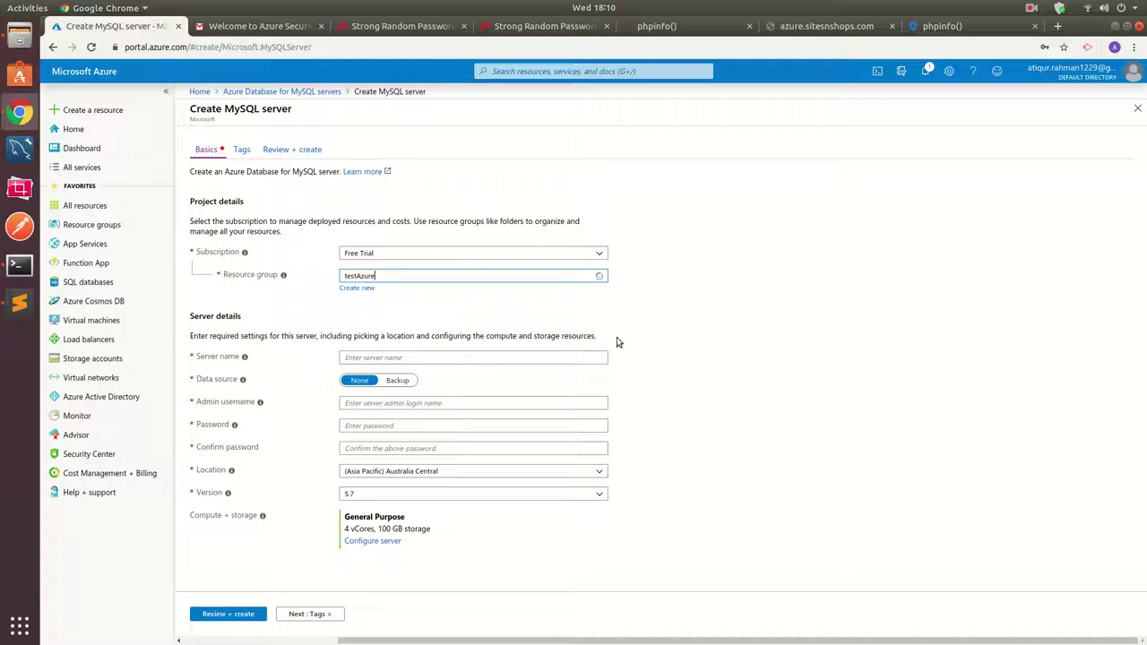
click(392, 356)
text(wordpress)
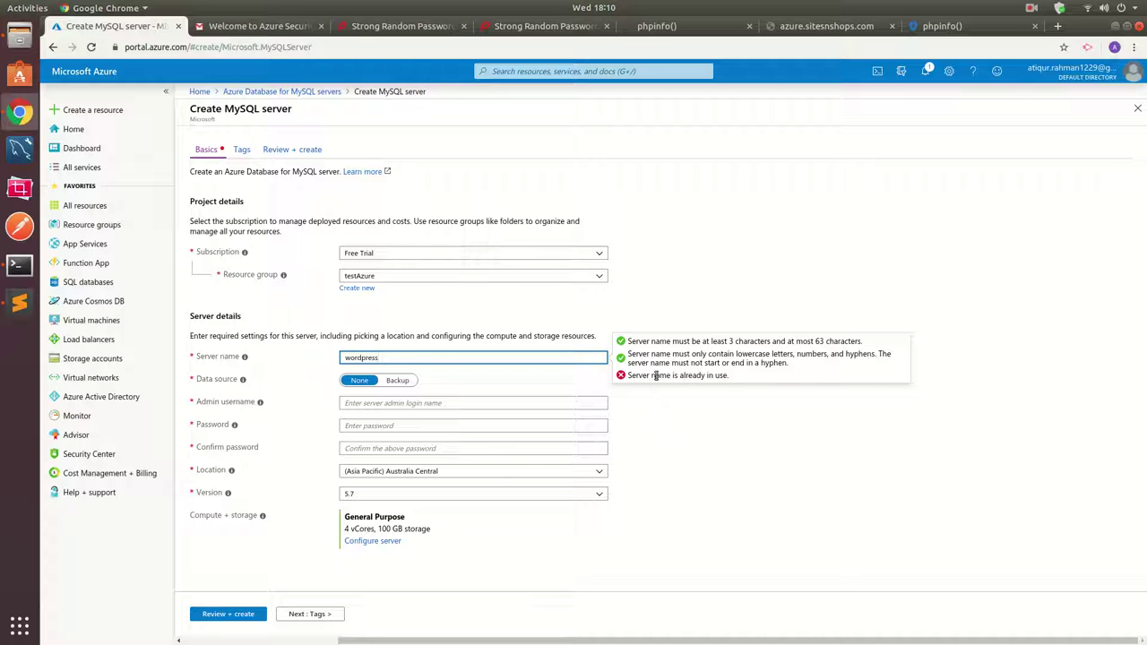
click(491, 356)
text(sns)
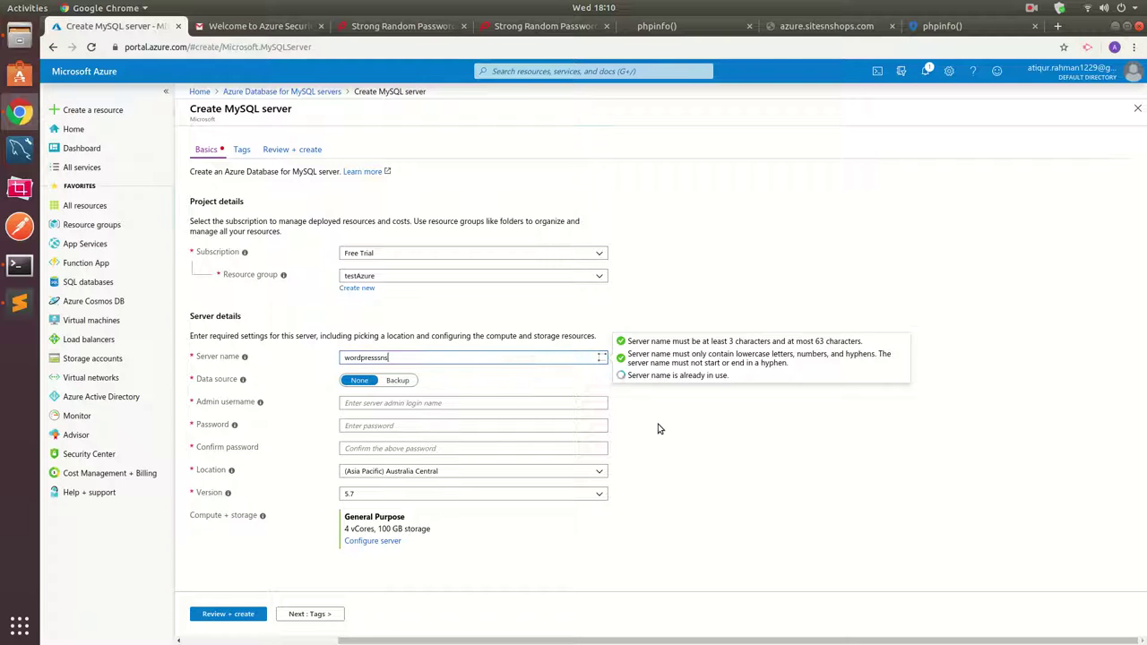
click(658, 429)
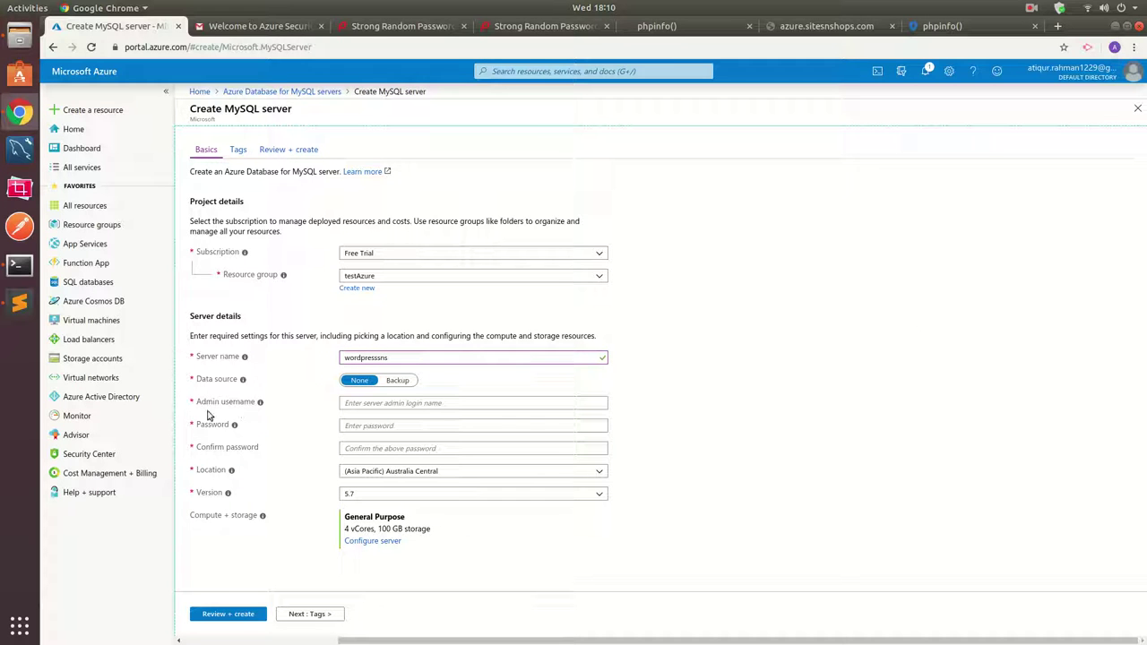
click(386, 404)
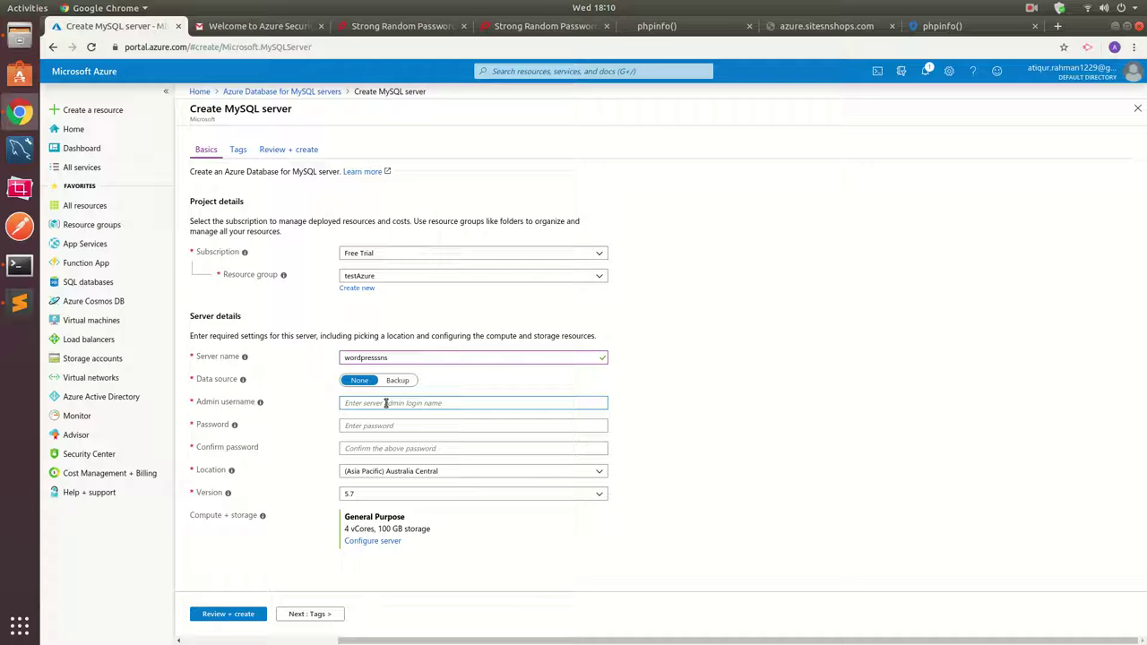
text(wpadmin)
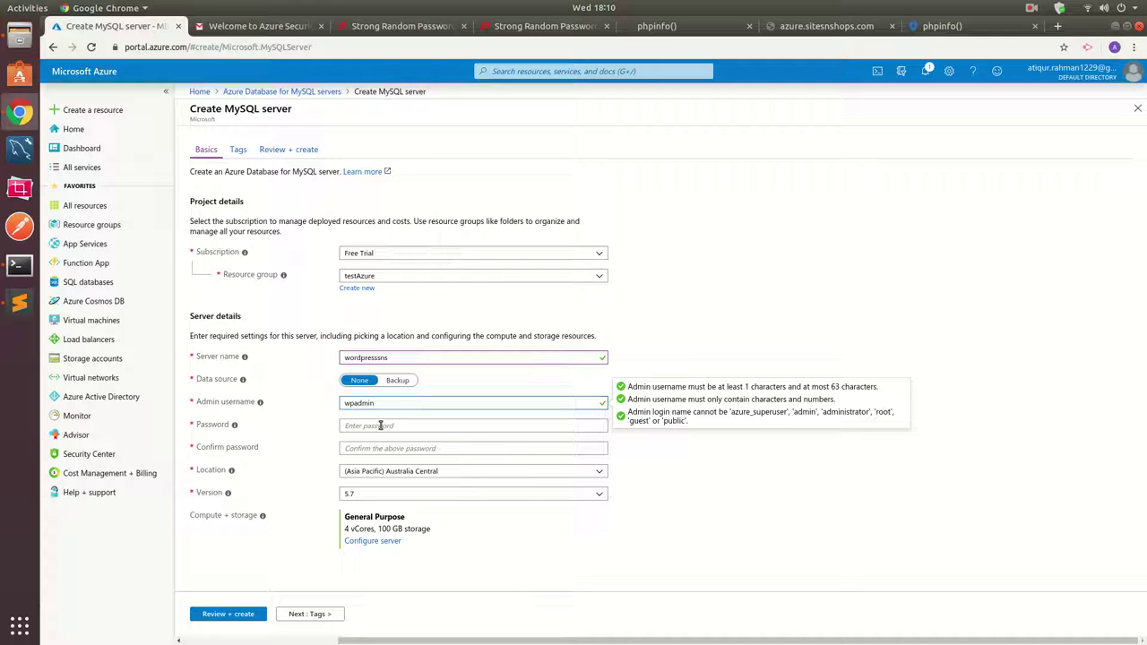
Copy a password from the generator tab and paste it into Password.
click(380, 426)
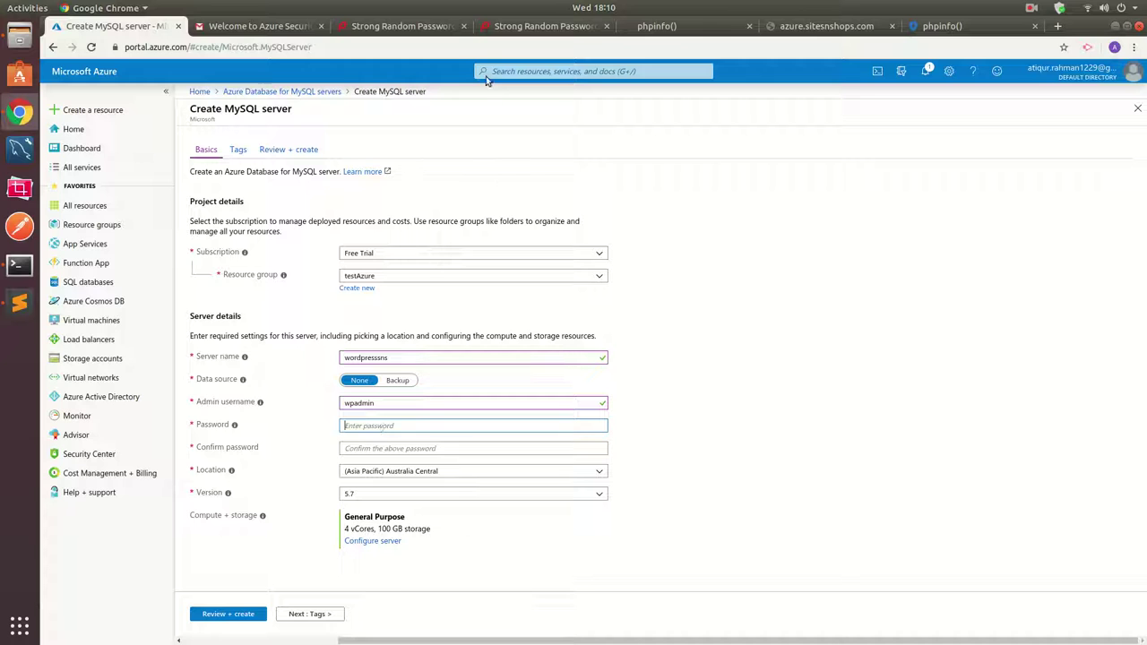
click(512, 26)
right_click(526, 384)
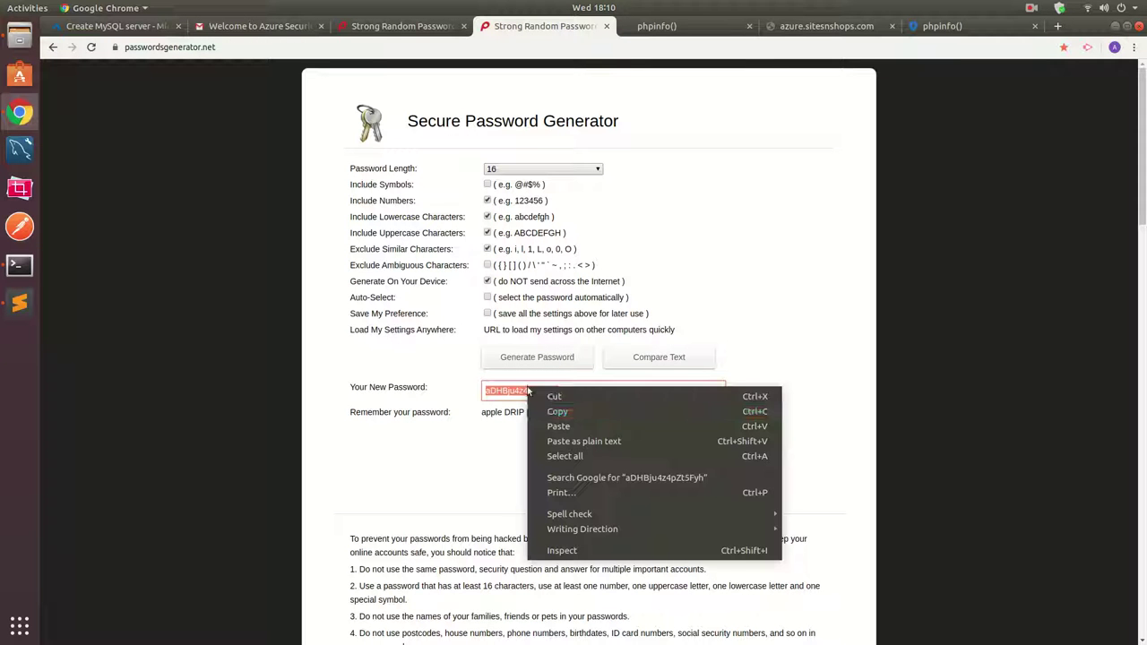
click(547, 407)
click(152, 27)
click(395, 427)
key(ctrl+v)
Paste the same password into Confirm password.
click(381, 449)
key(ctrl+v)
click(669, 465)
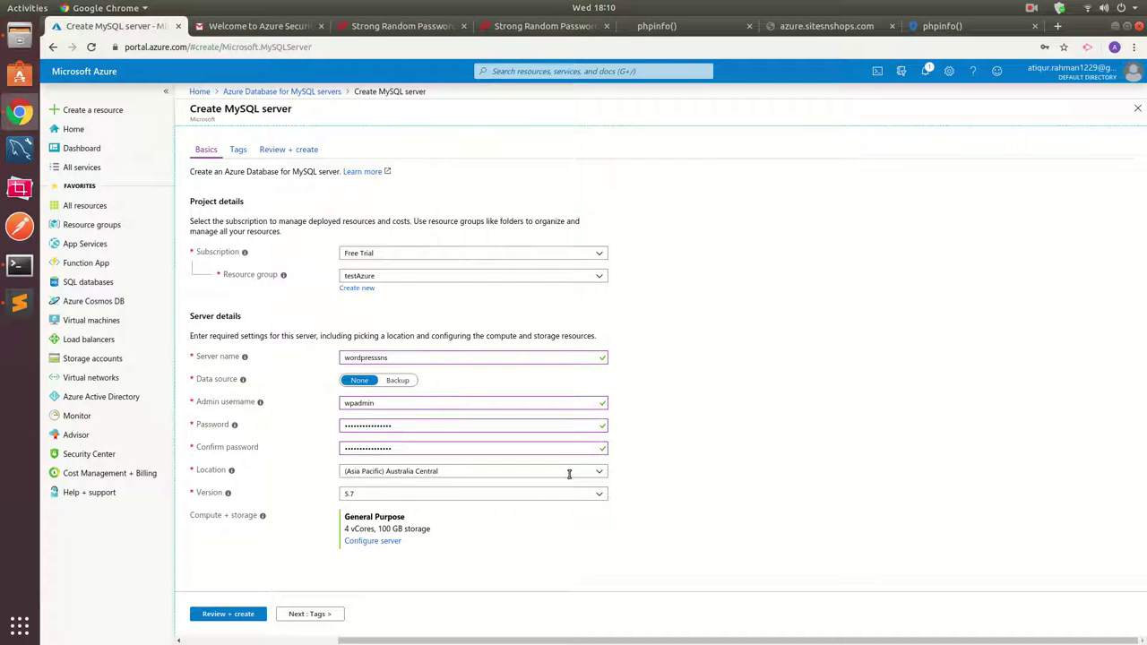
Set the server location to (US) East US and keep MySQL version 5.7.
click(599, 475)
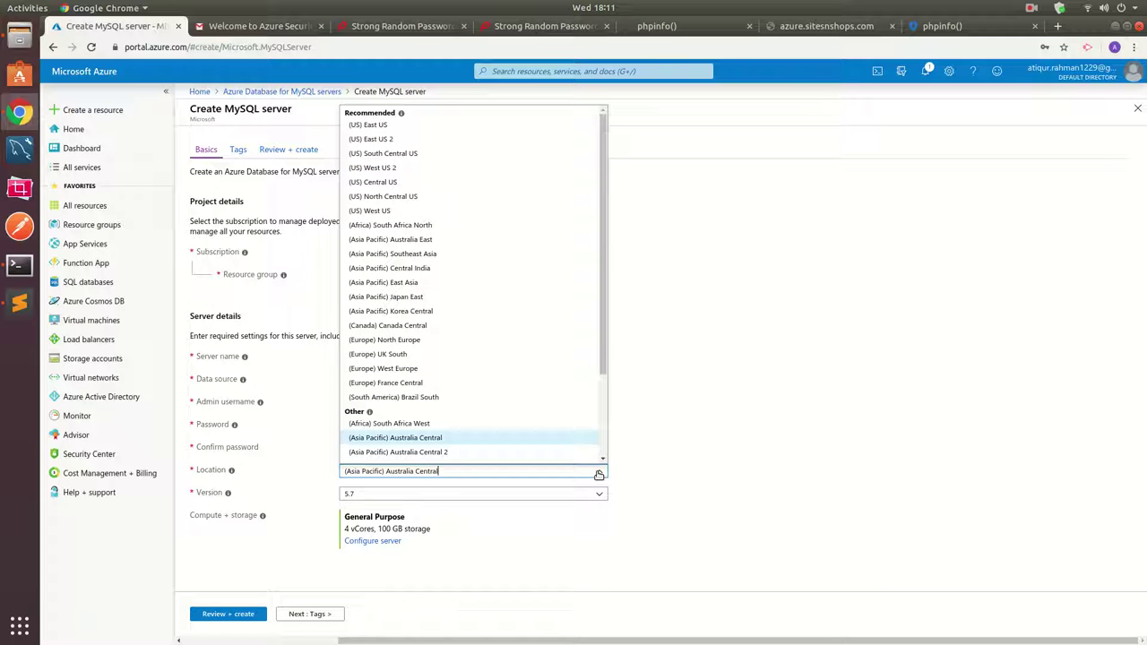
click(599, 475)
click(598, 474)
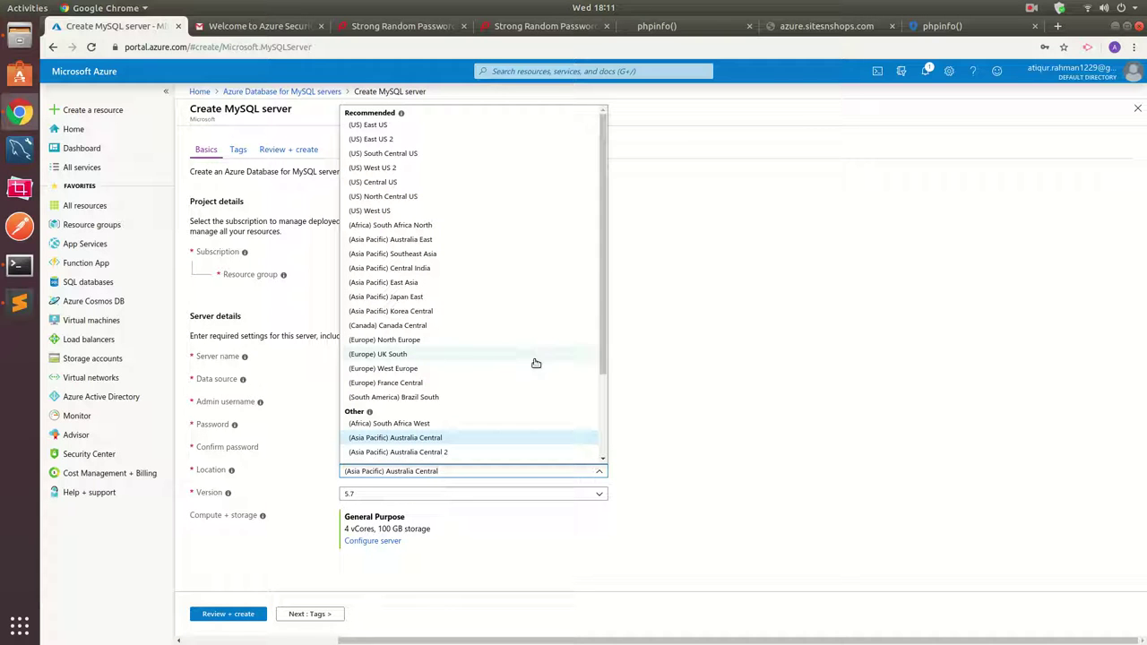
click(381, 125)
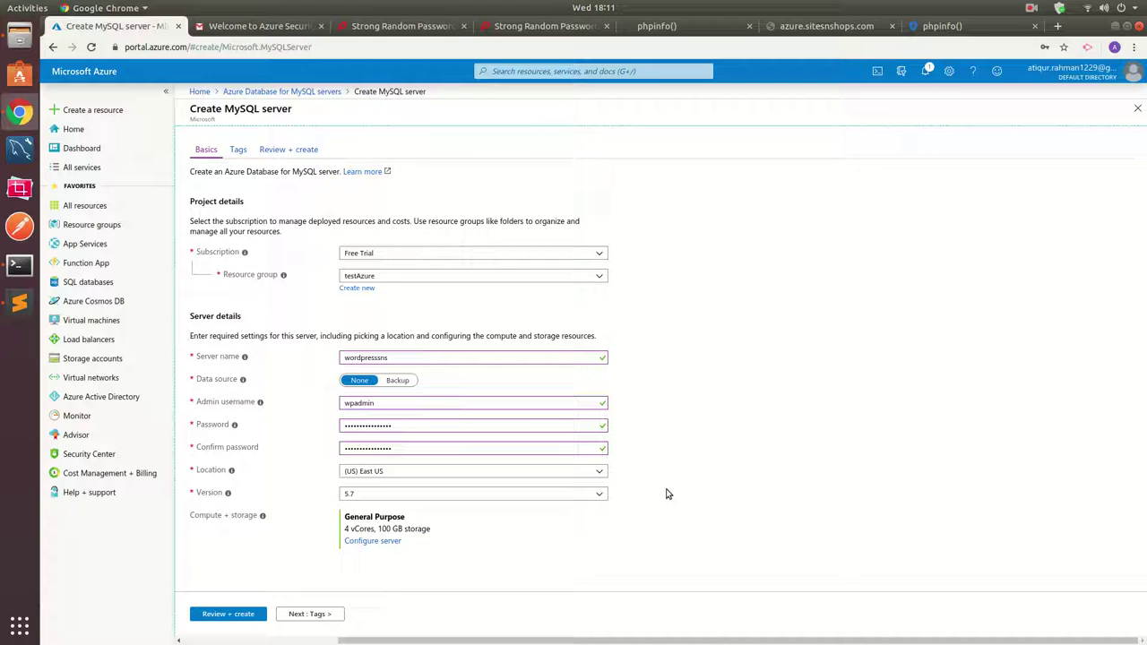
click(375, 498)
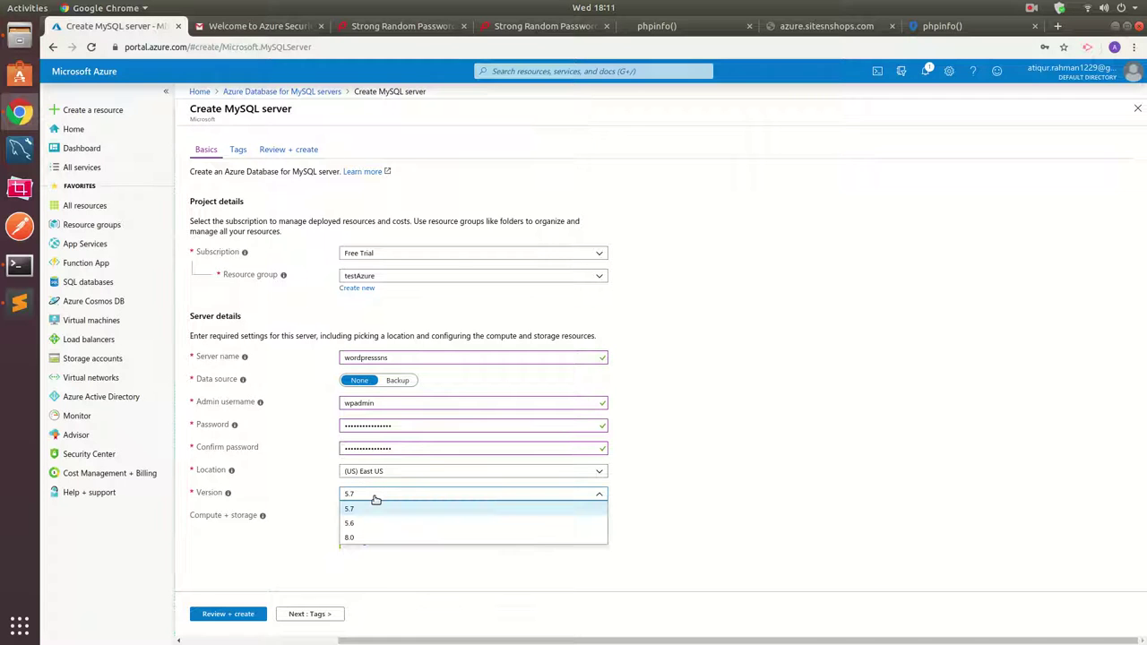
click(376, 500)
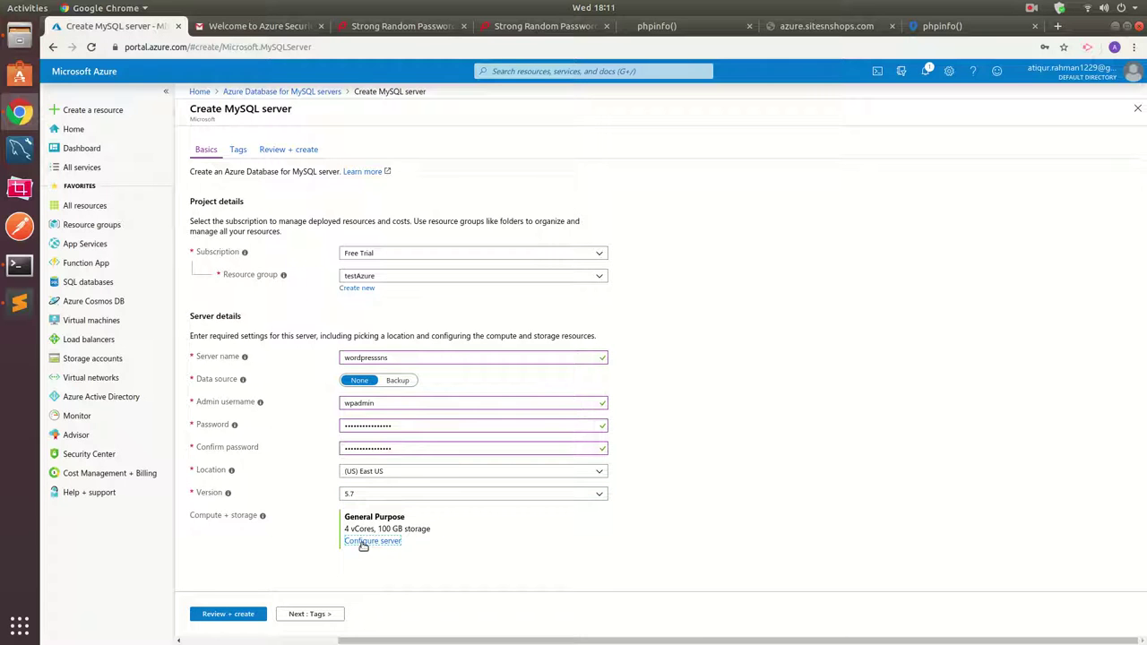
Set compute + storage to Basic, 1 vCore, 5 GB storage (25.80 USD monthly).
click(369, 541)
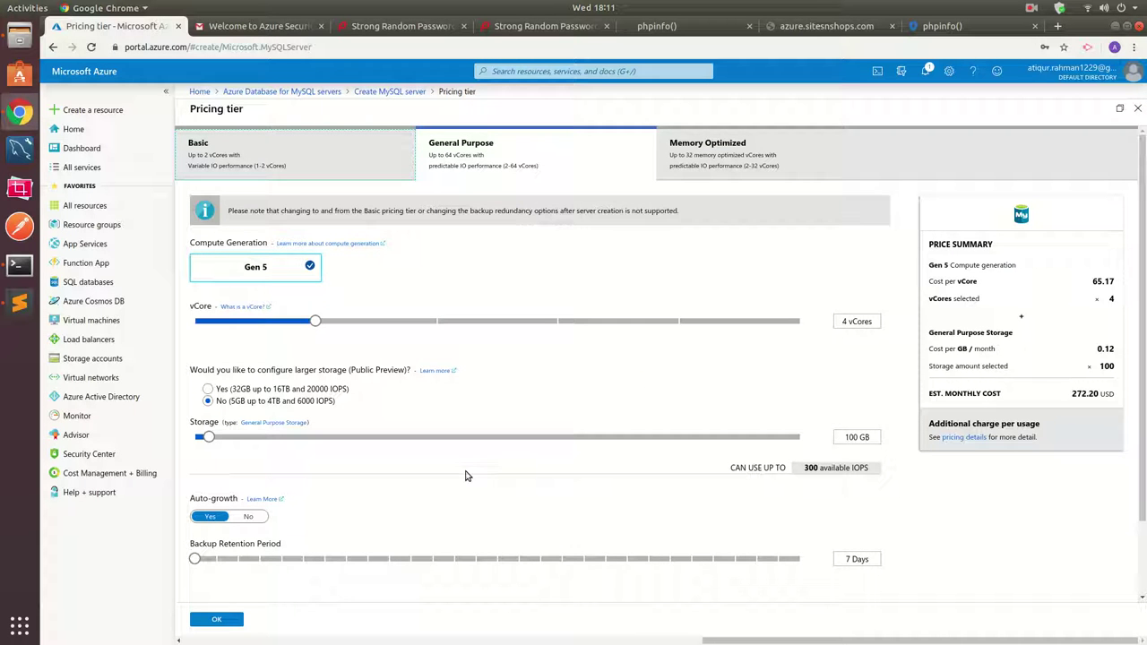
click(279, 169)
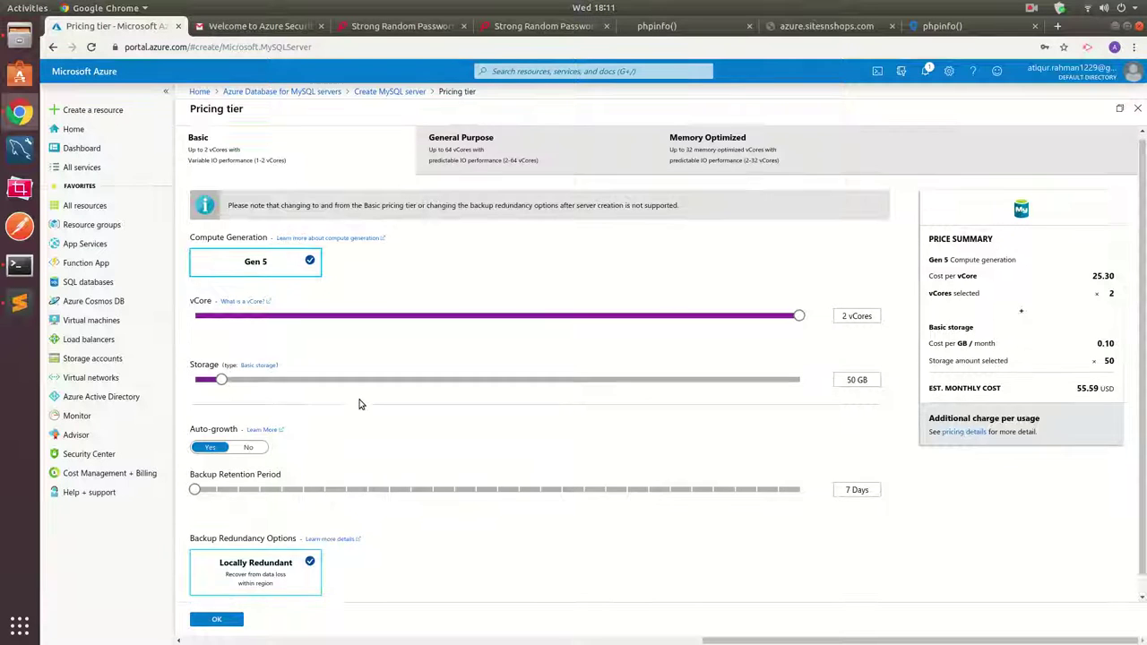
scroll(360, 404, down, 1)
scroll(359, 404, up, 1)
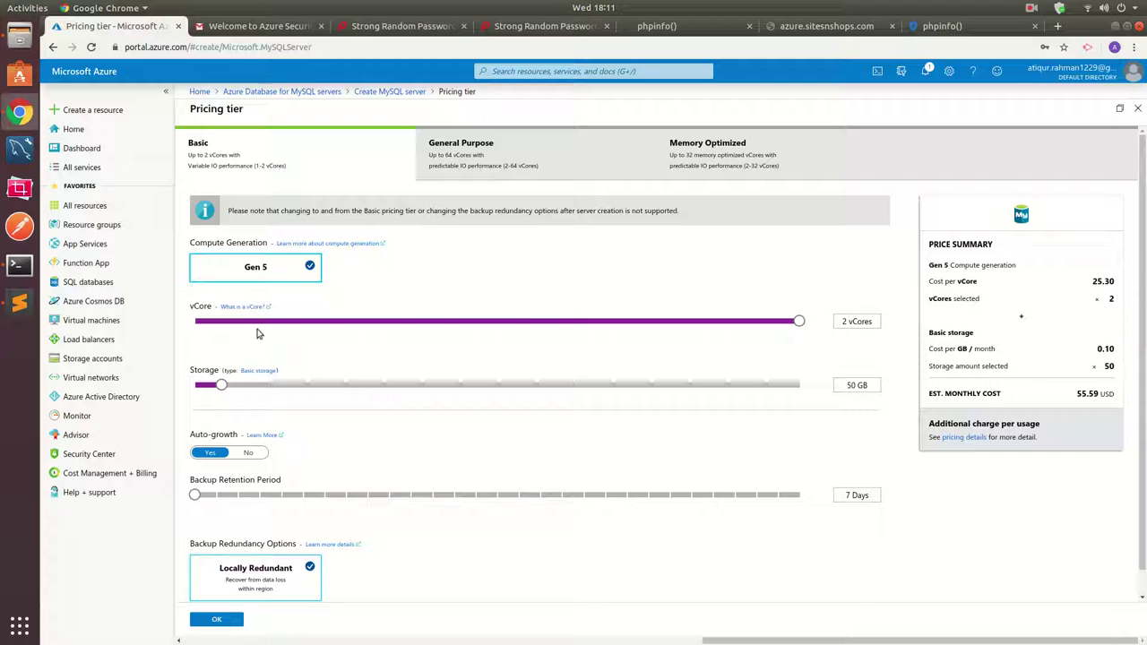
drag(798, 320, 449, 324)
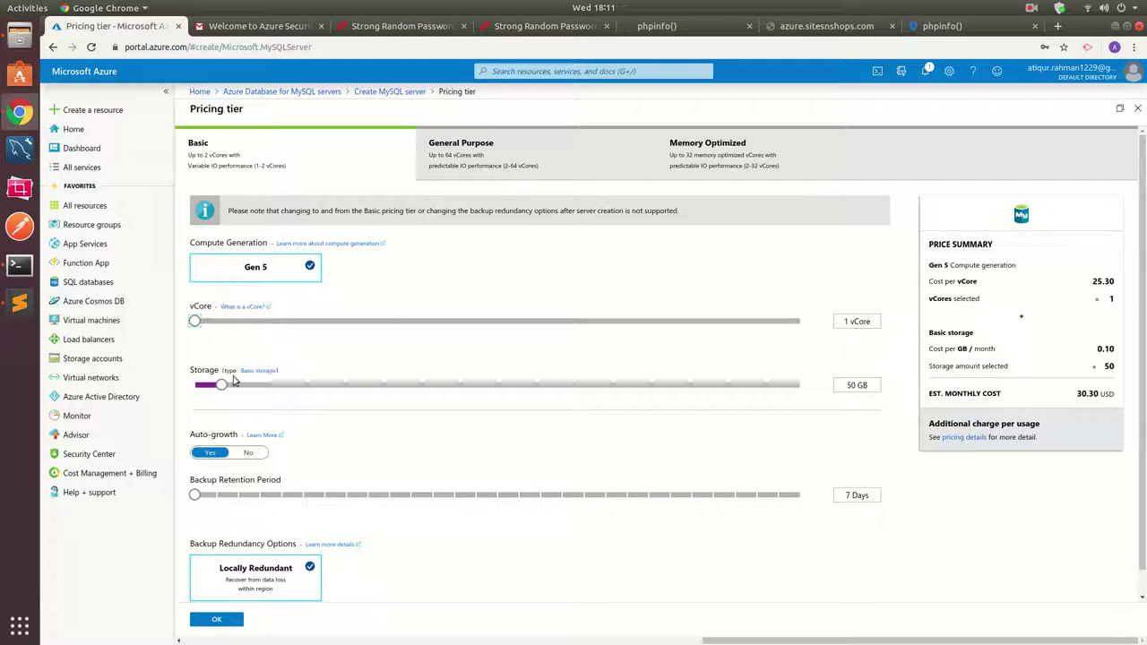
drag(223, 387, 195, 387)
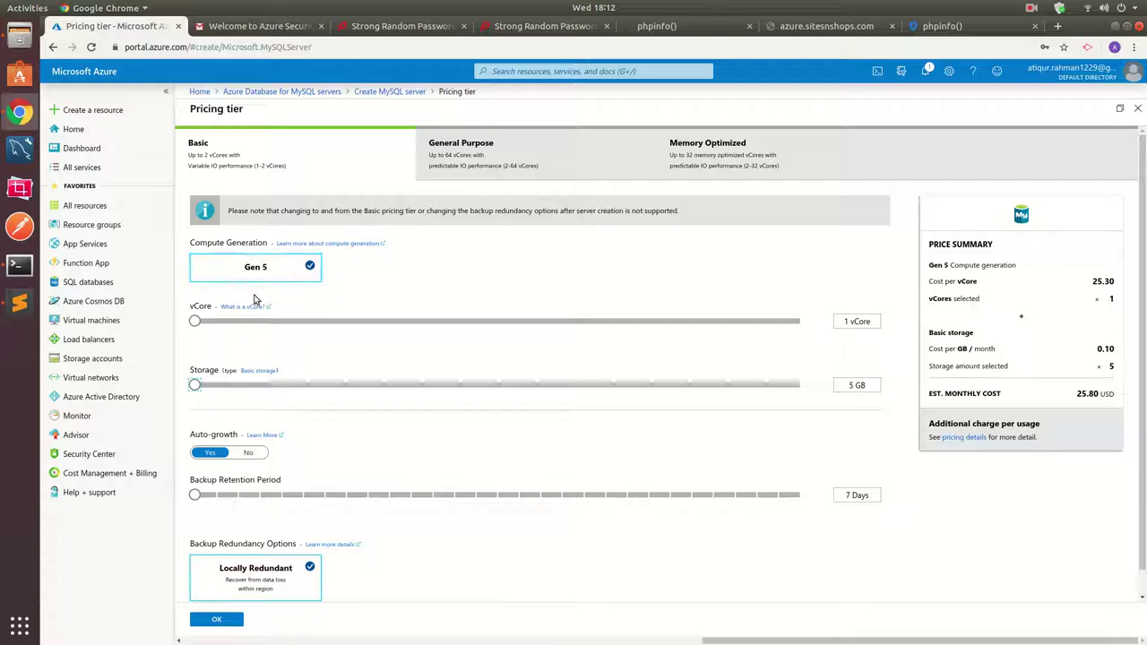
scroll(339, 468, down, 1)
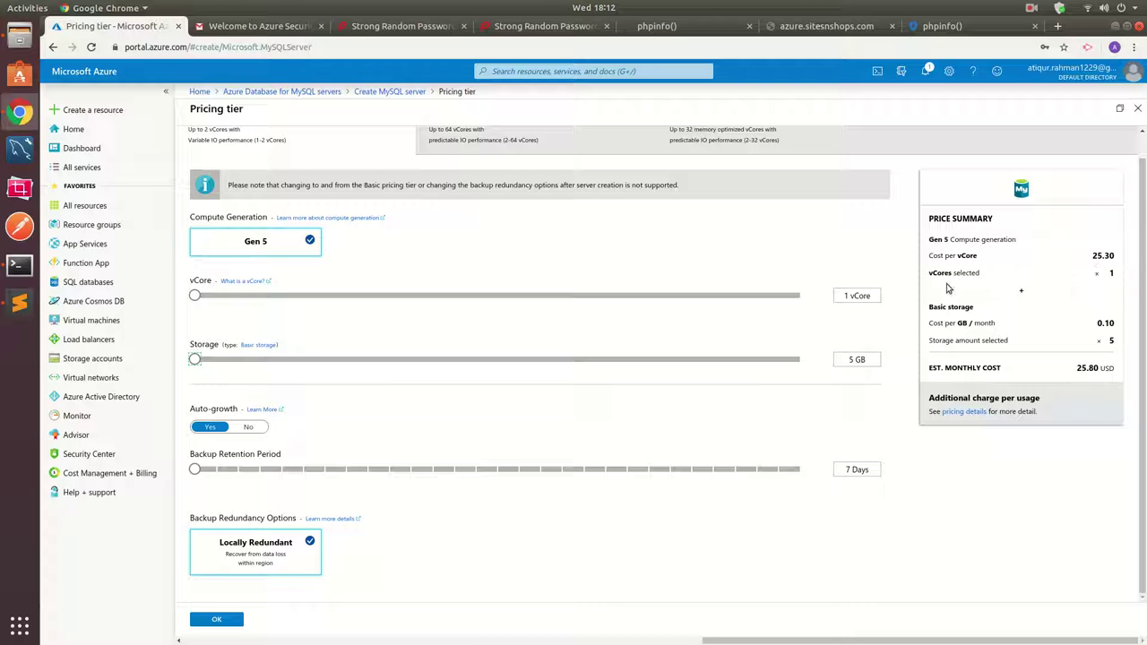
click(229, 620)
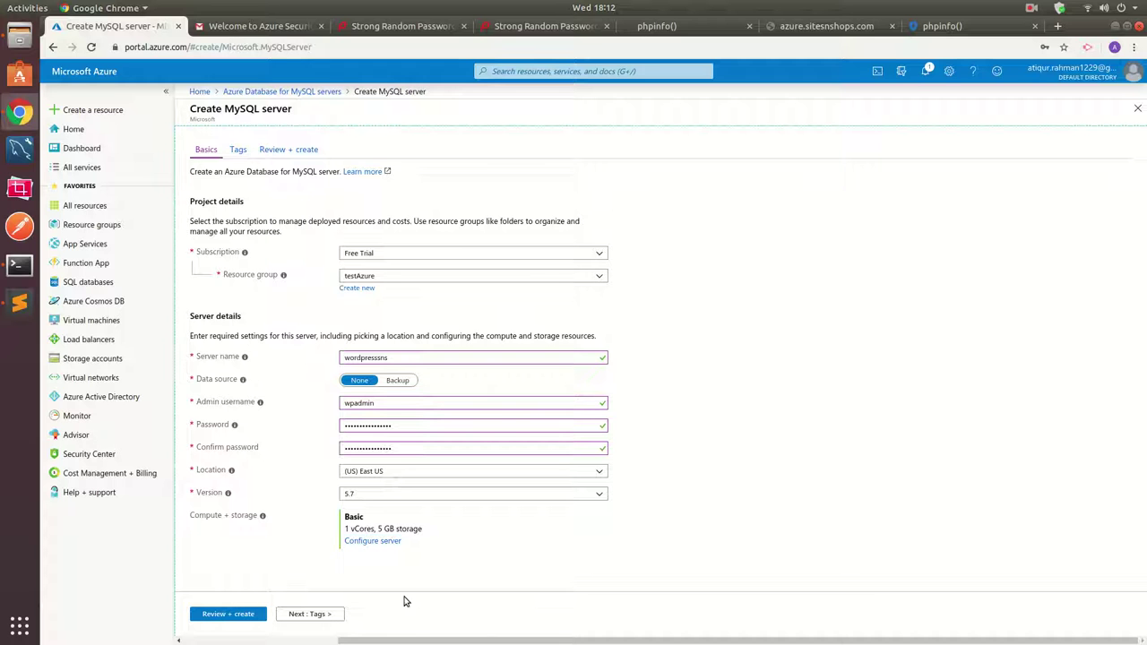
click(310, 614)
Tag the server project : wordpress, then review and create it.
click(283, 242)
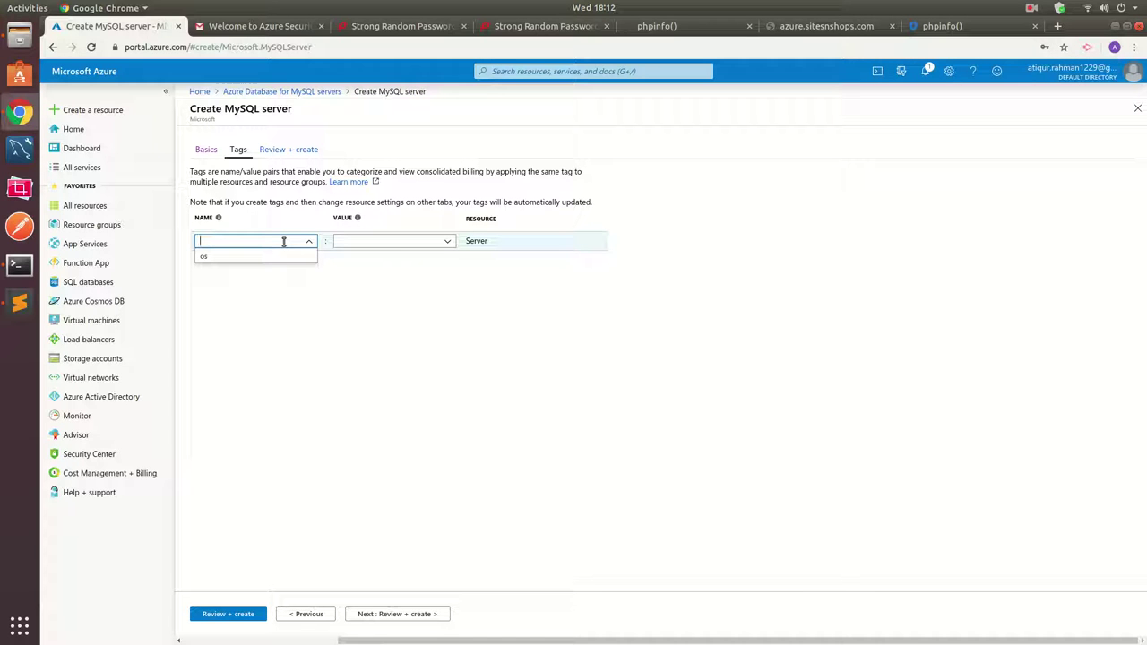
text(project)
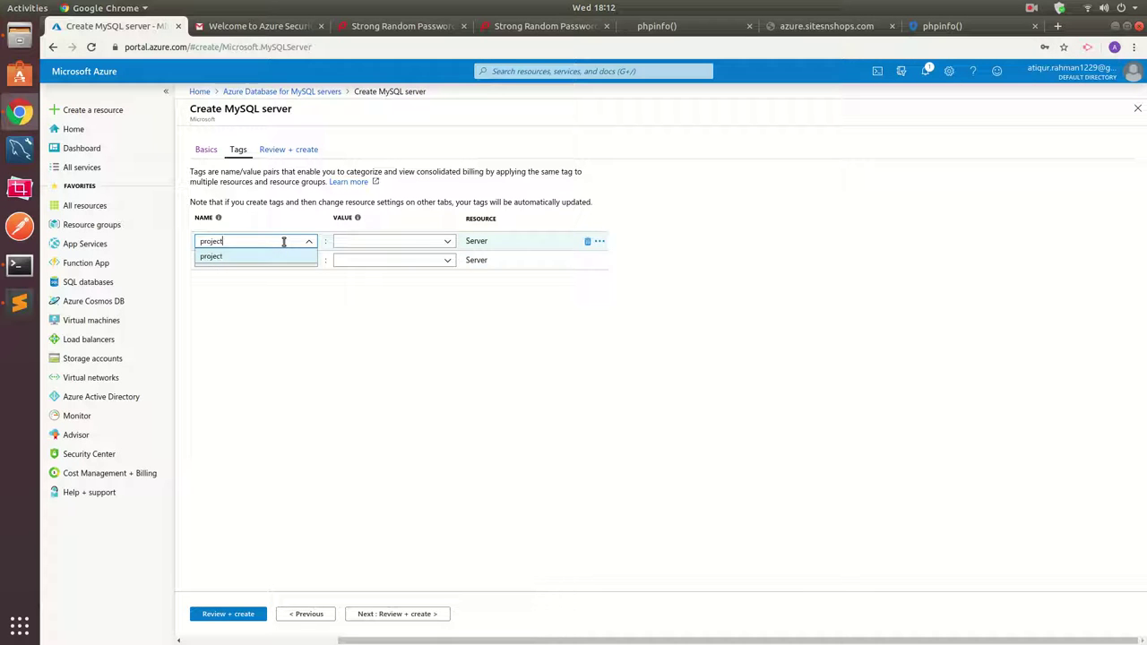
click(353, 242)
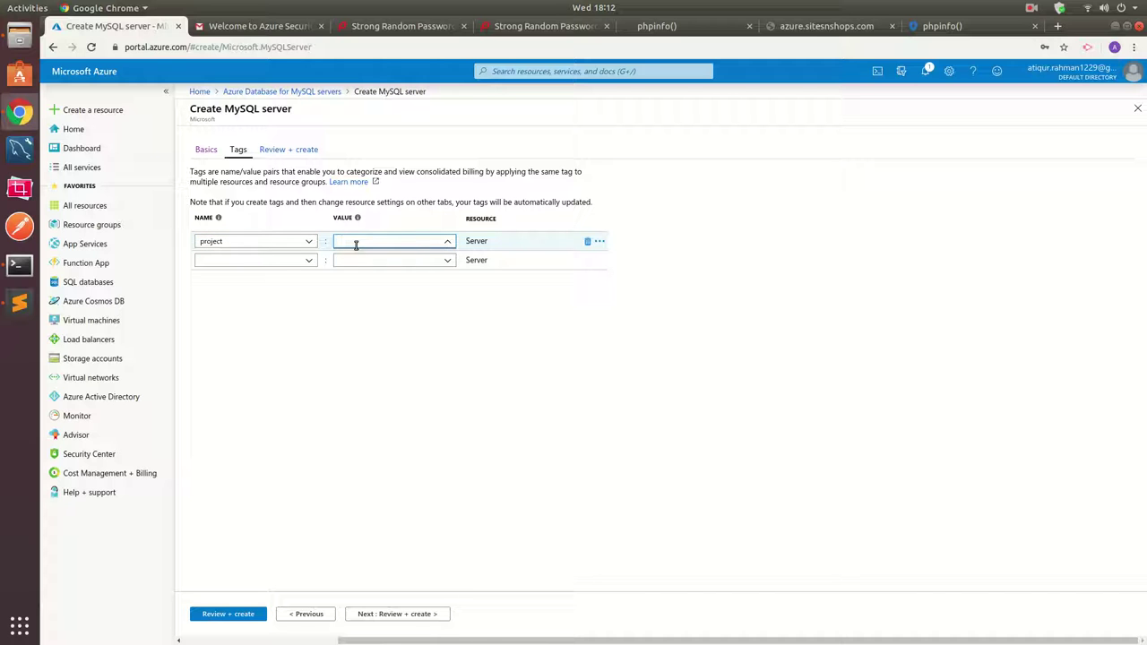
text(wordpress)
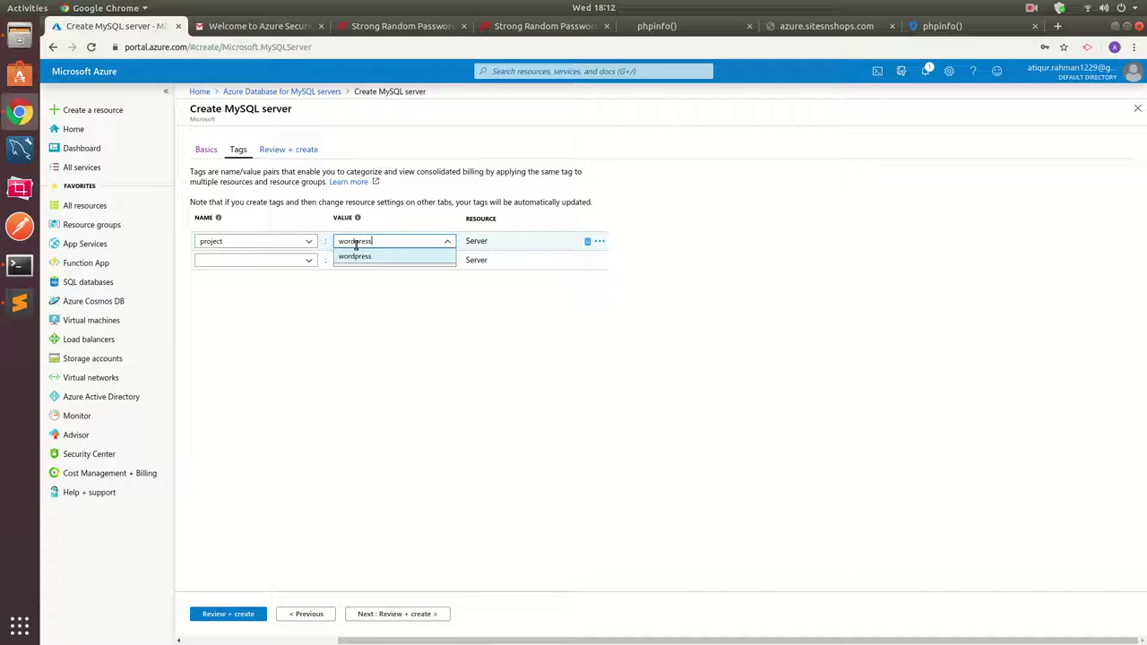
click(535, 310)
click(381, 616)
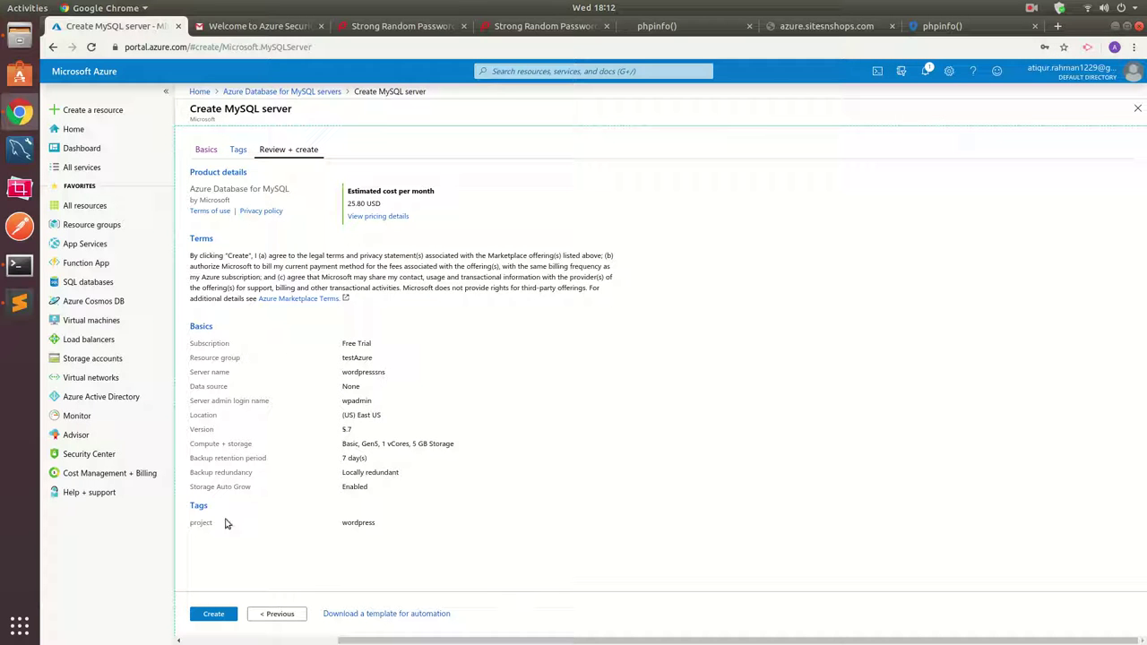
click(222, 613)
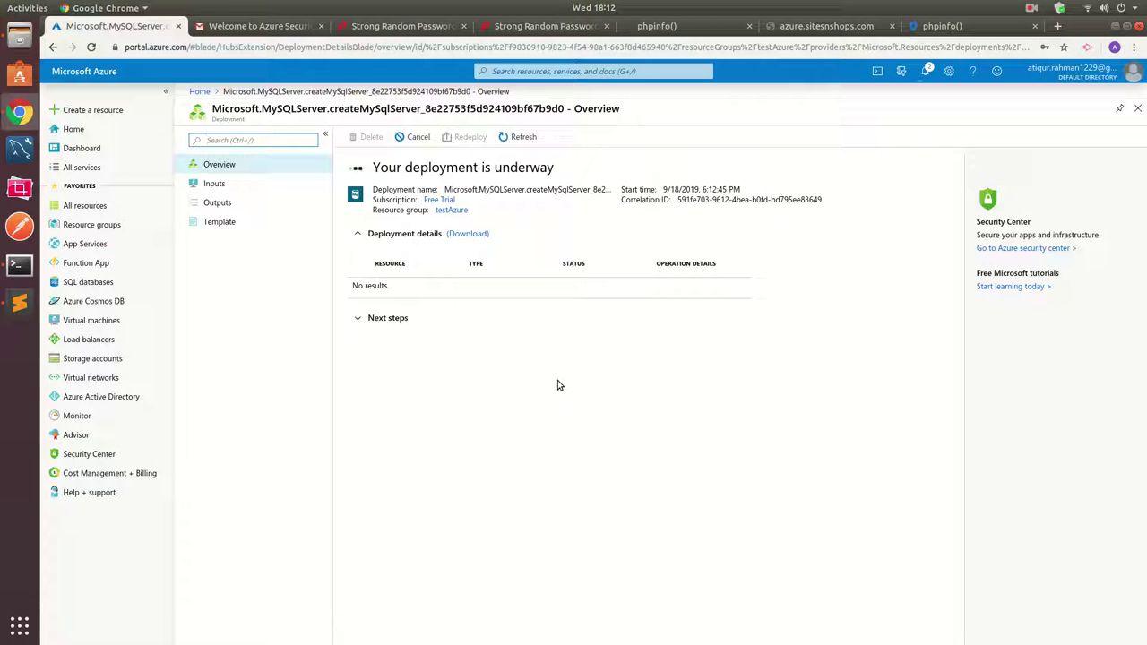
Search Google for 'letsencrypt for ubuntu' and open Certbot's Ubuntu bionic instructions.
click(1057, 26)
text(let)
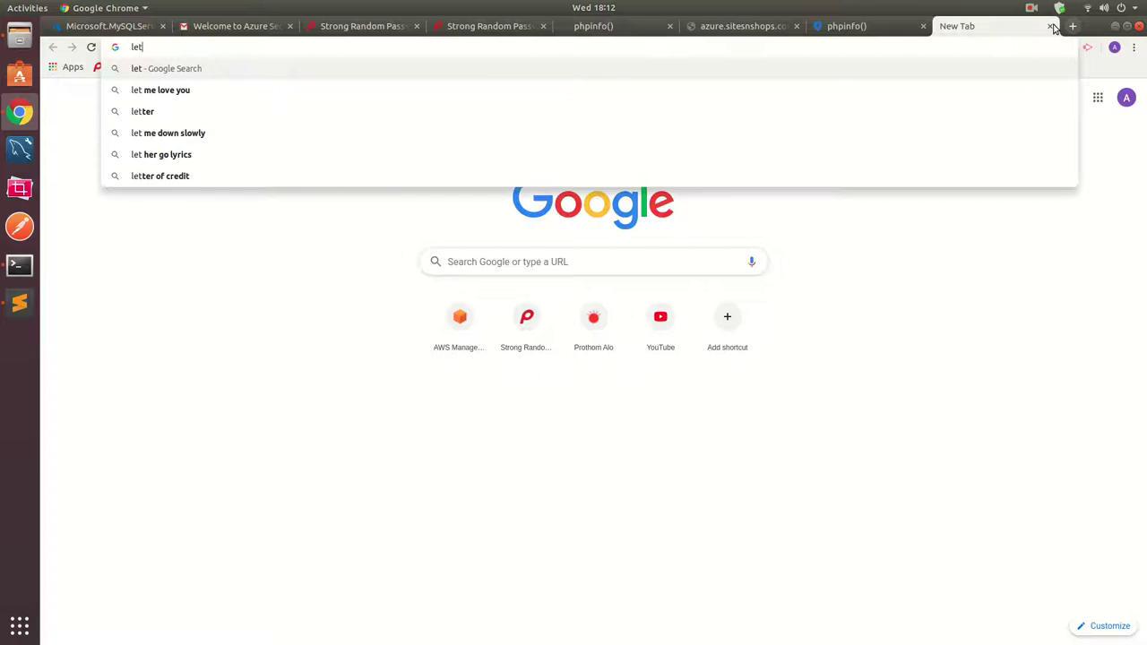
text(sencryp)
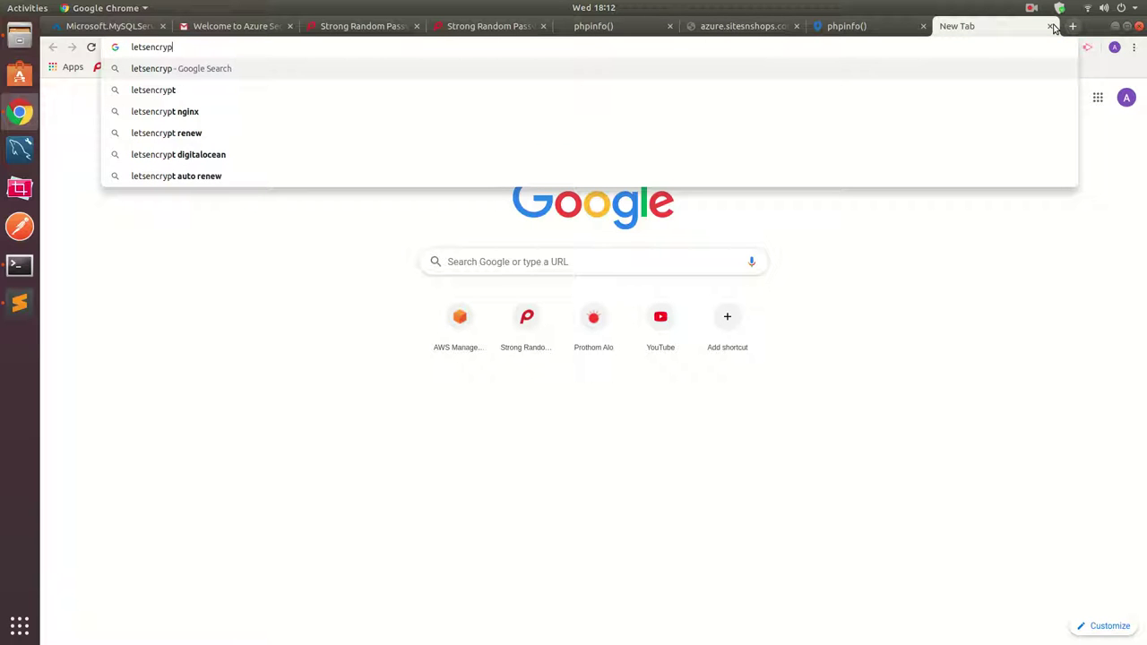
text(t for ubuntu)
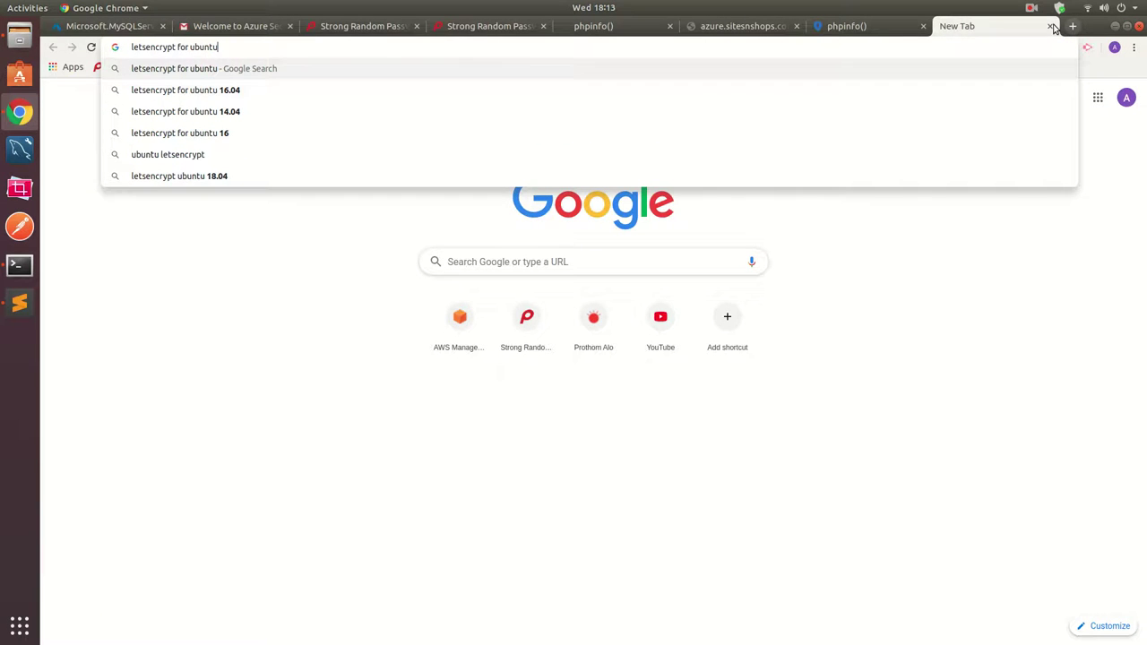
key(Return)
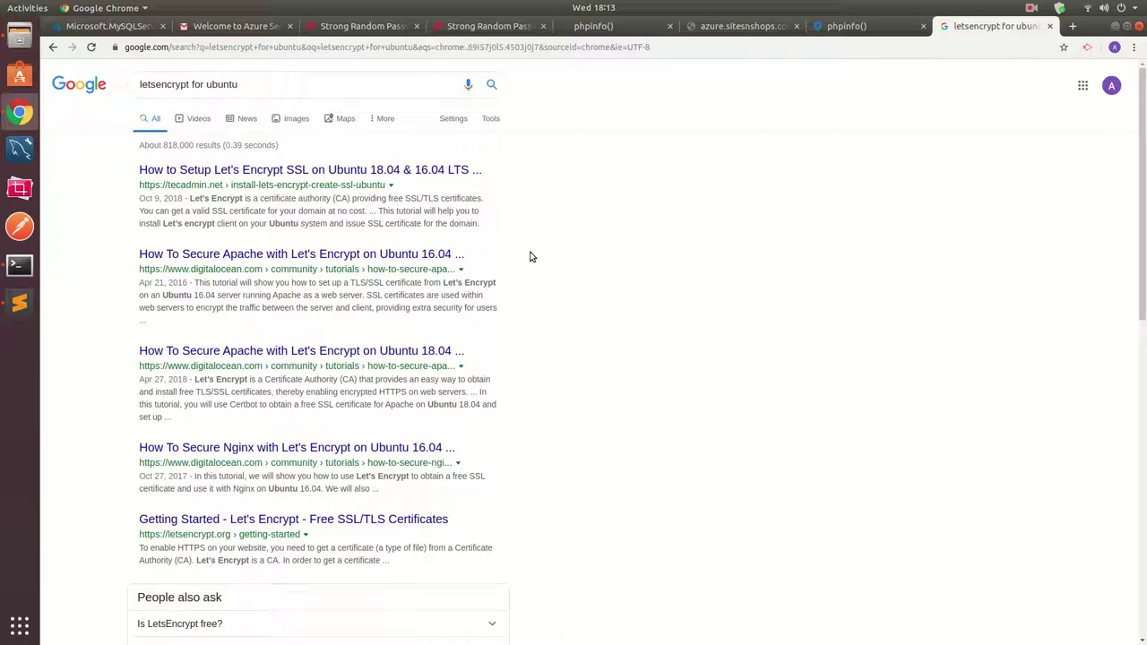
scroll(322, 357, down, 2)
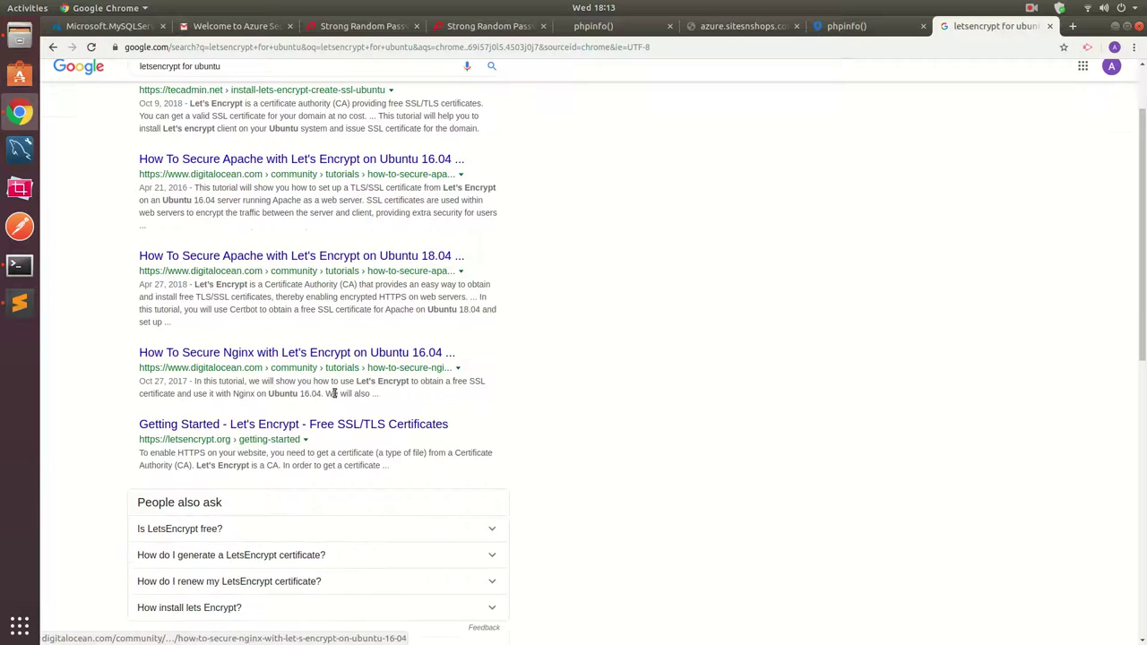
scroll(340, 427, down, 4)
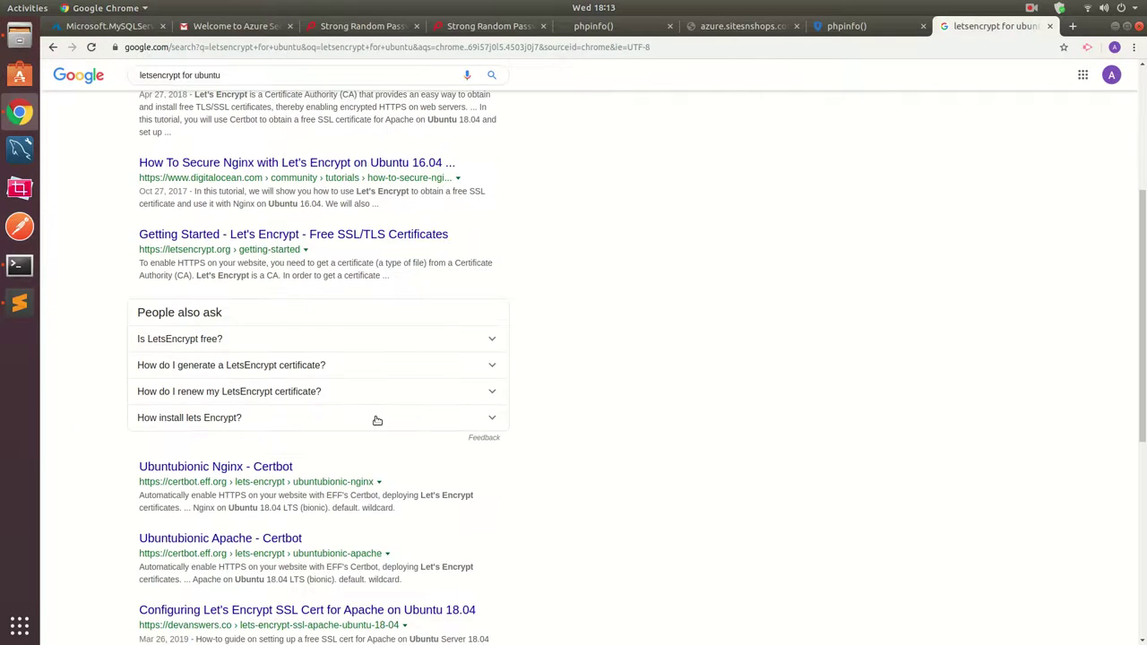
click(258, 468)
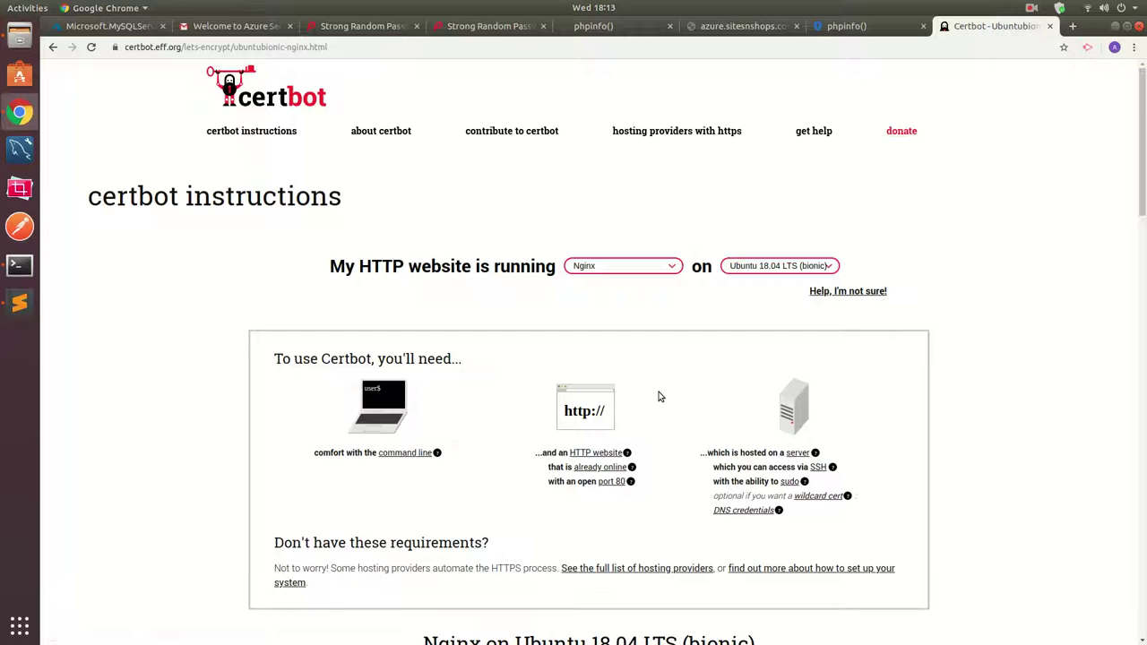
Choose Apache on Ubuntu 18.04 in Certbot's instruction selectors.
click(637, 271)
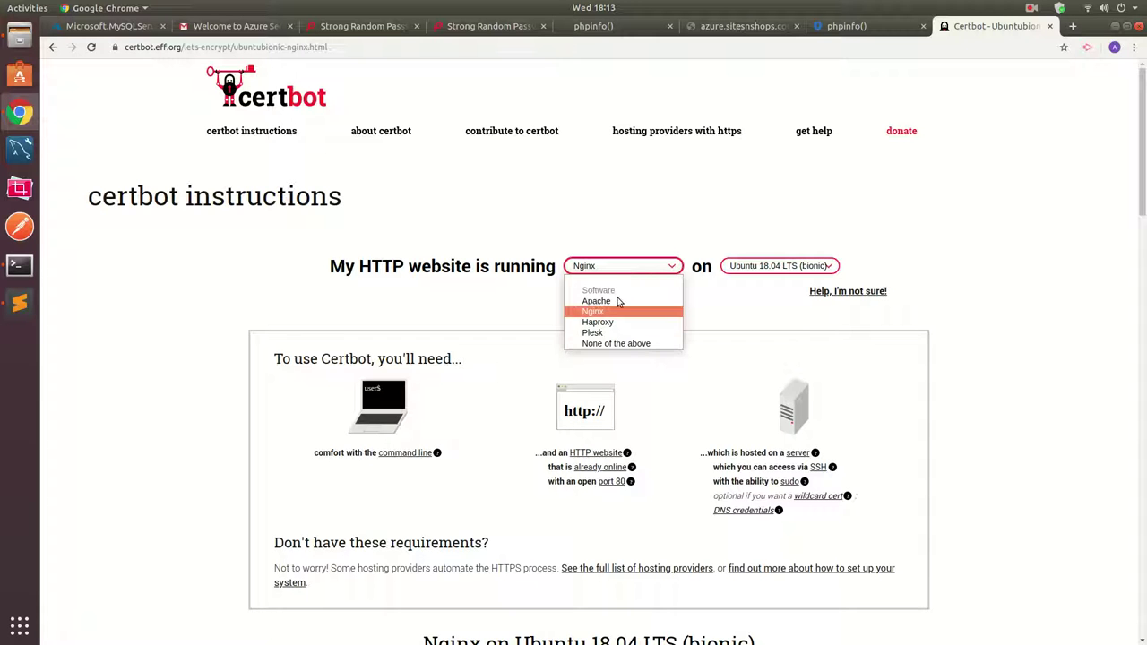
click(617, 303)
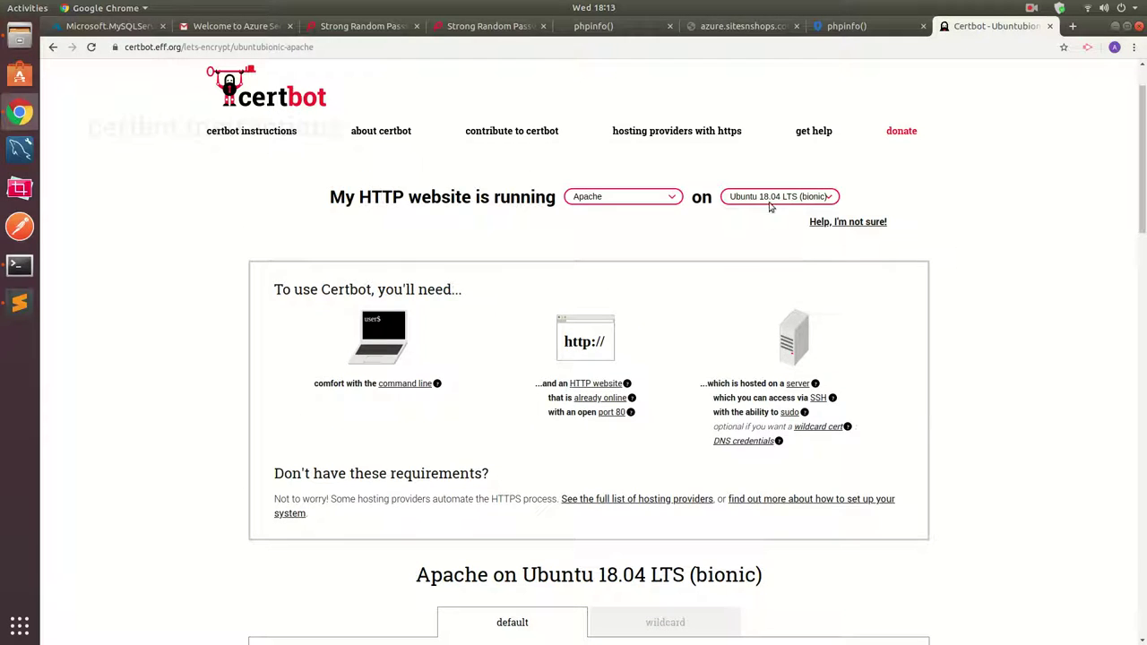
click(772, 198)
click(773, 198)
scroll(981, 403, down, 4)
scroll(979, 406, down, 2)
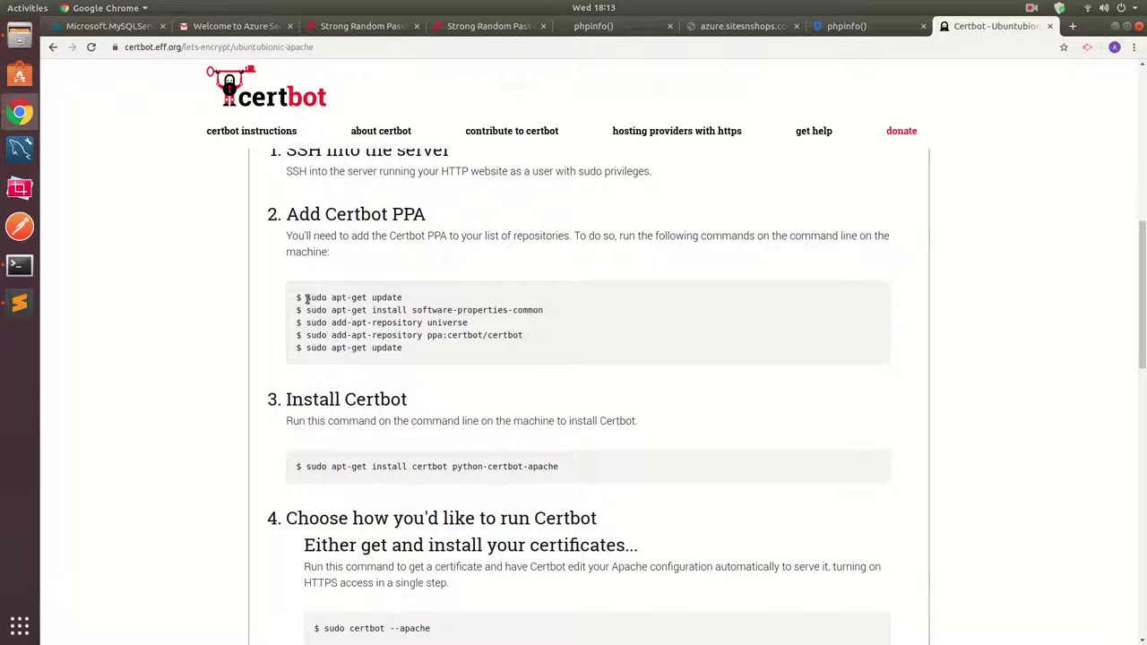
Copy sudo apt-get update from the page and paste it at the terminal prompt.
mouse_move(319, 299)
mouse_down()
mouse_move(402, 297)
mouse_move(306, 300)
mouse_up()
key(ctrl+c)
click(400, 297)
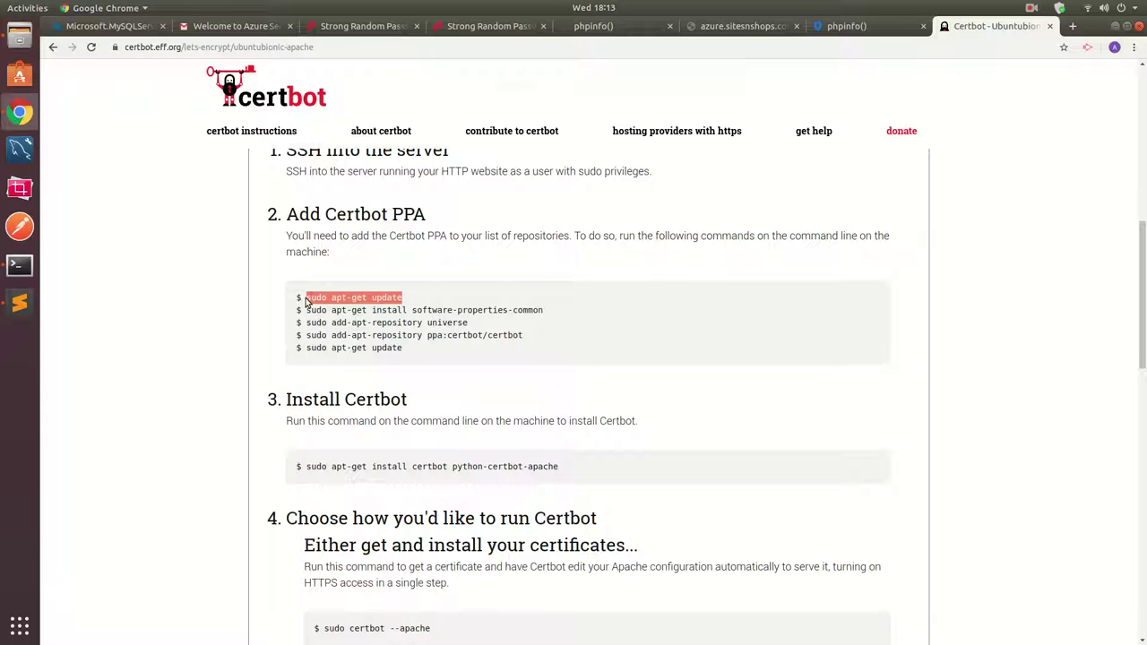
click(20, 266)
right_click(337, 258)
click(344, 290)
Run sudo apt-get update, then paste and run sudo apt-get install software-properties-common from the Certbot page.
key(Return)
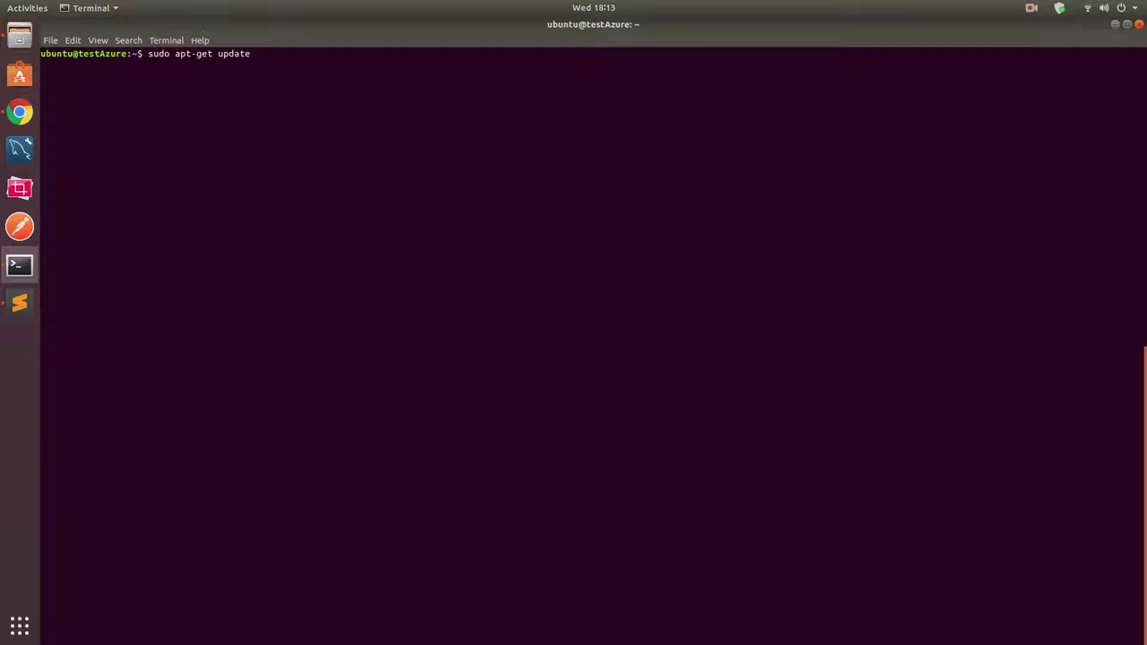
key(alt+Tab)
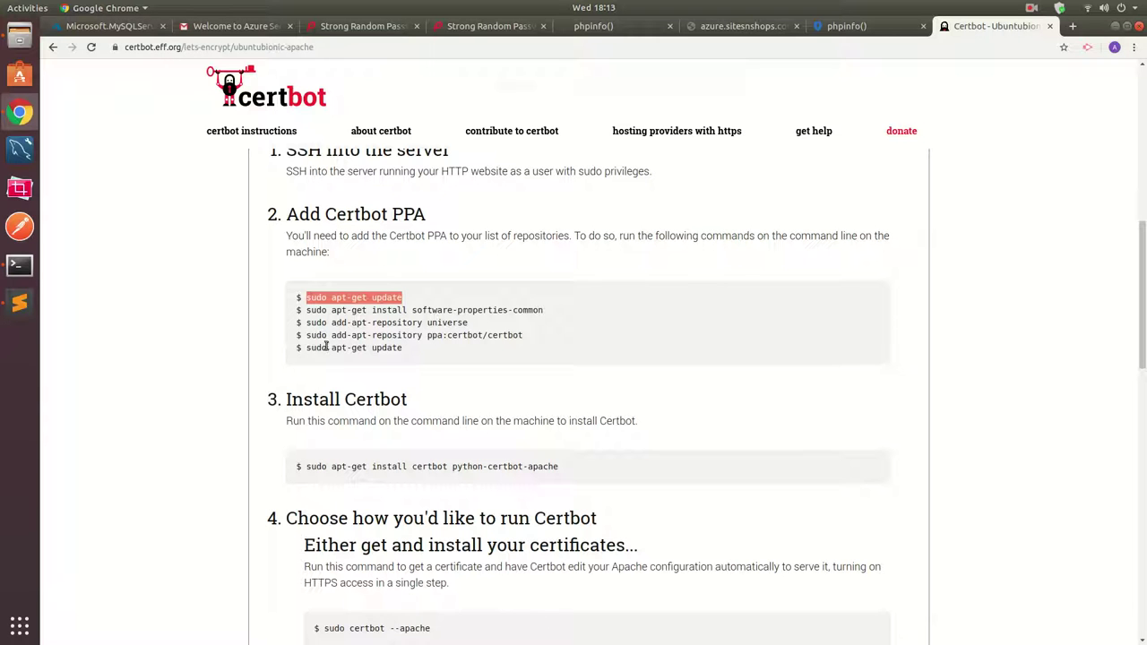
drag(307, 311, 544, 311)
key(ctrl+c)
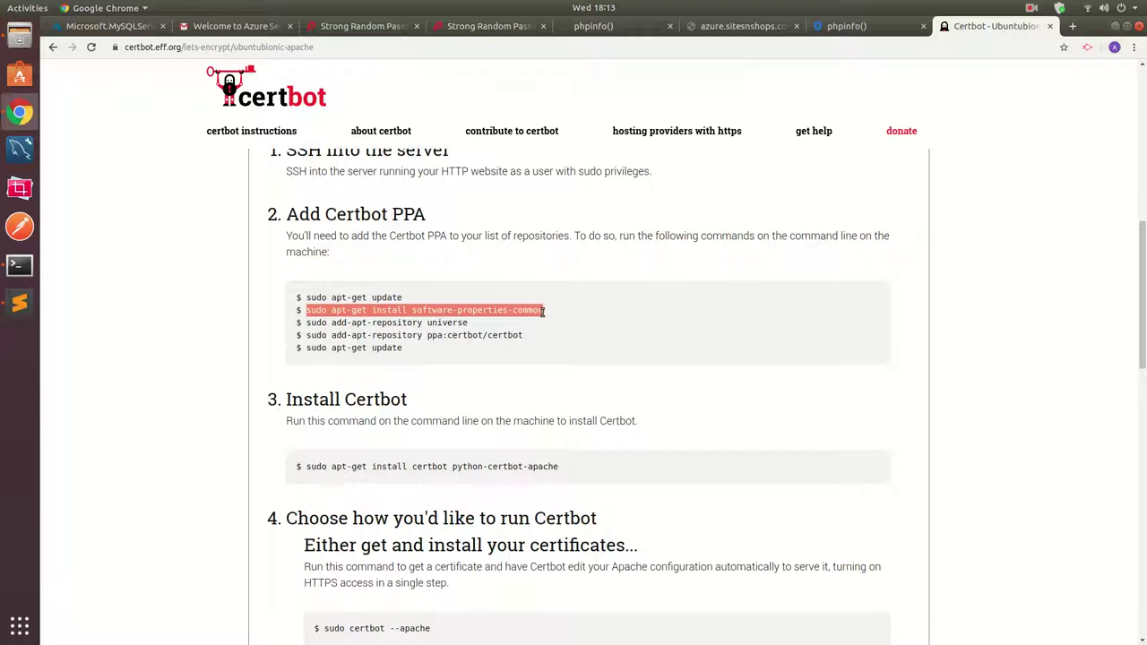
key(alt+Tab)
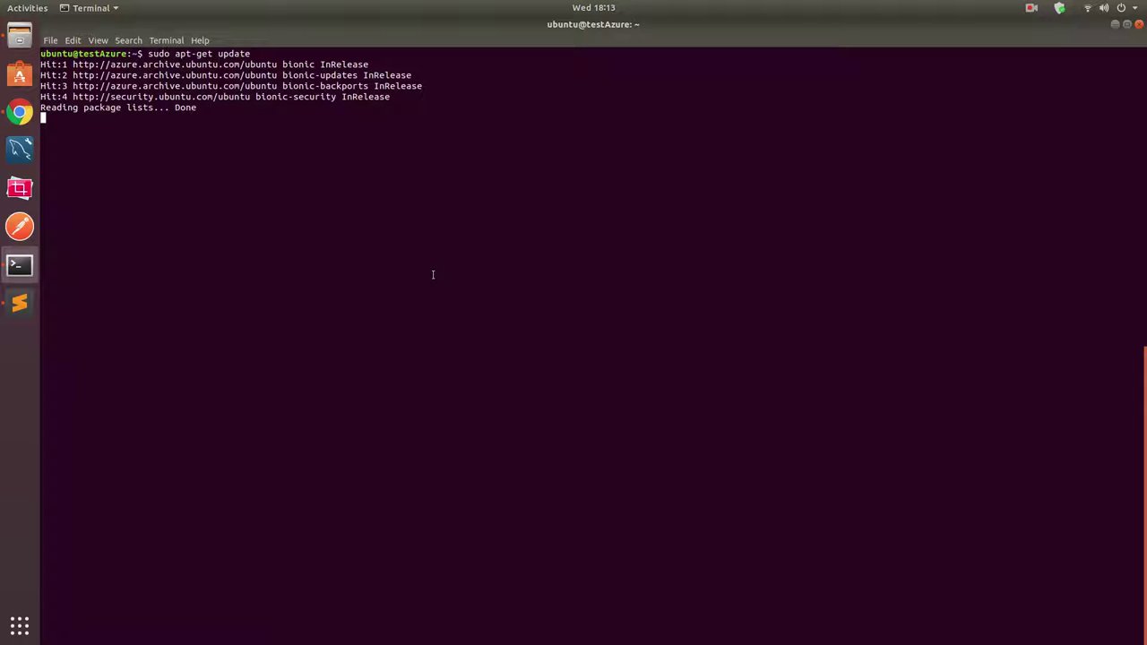
right_click(347, 218)
click(360, 248)
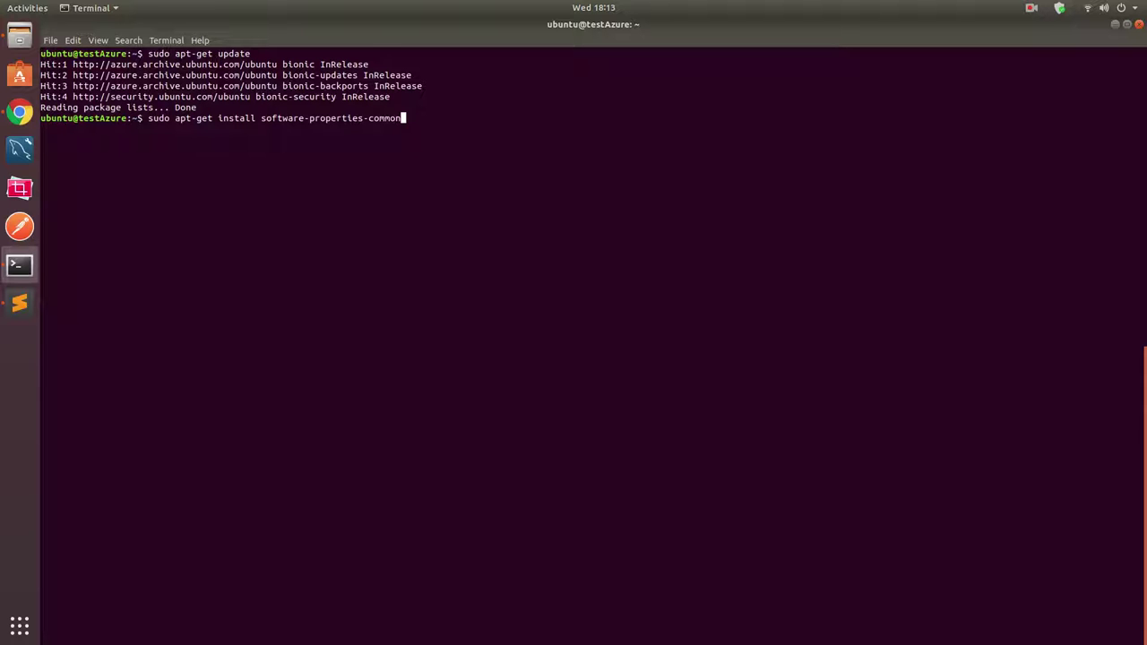
key(Return)
Copy the add-apt-repository universe command and answer y to continue the installation.
key(alt+Tab)
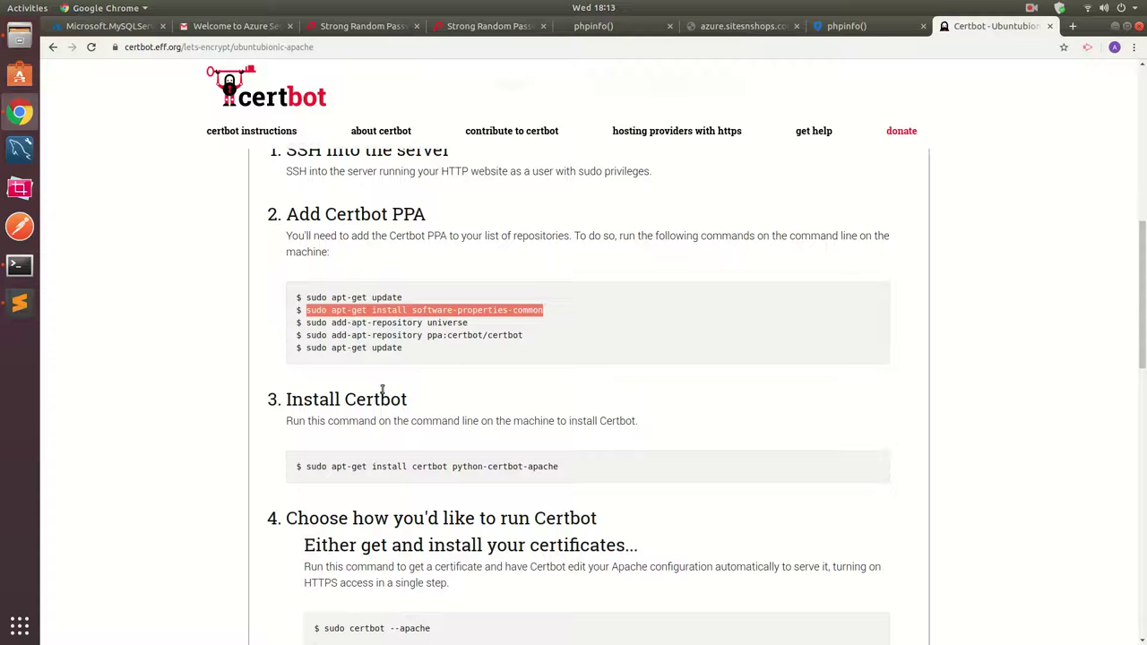
drag(307, 325, 470, 324)
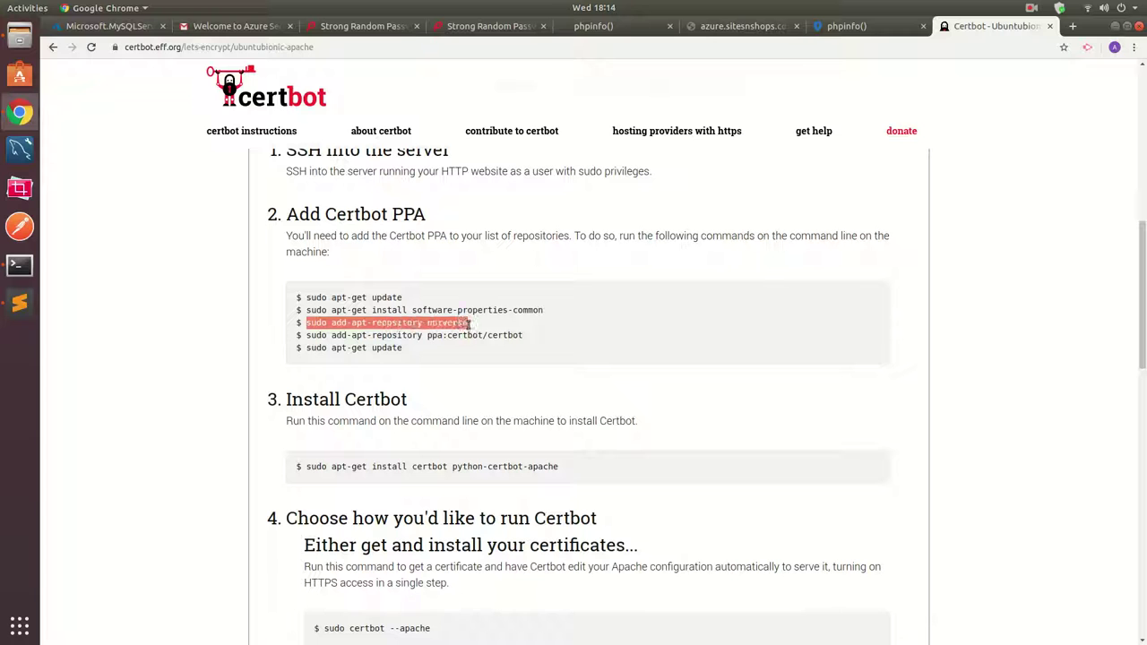
key(alt+Tab)
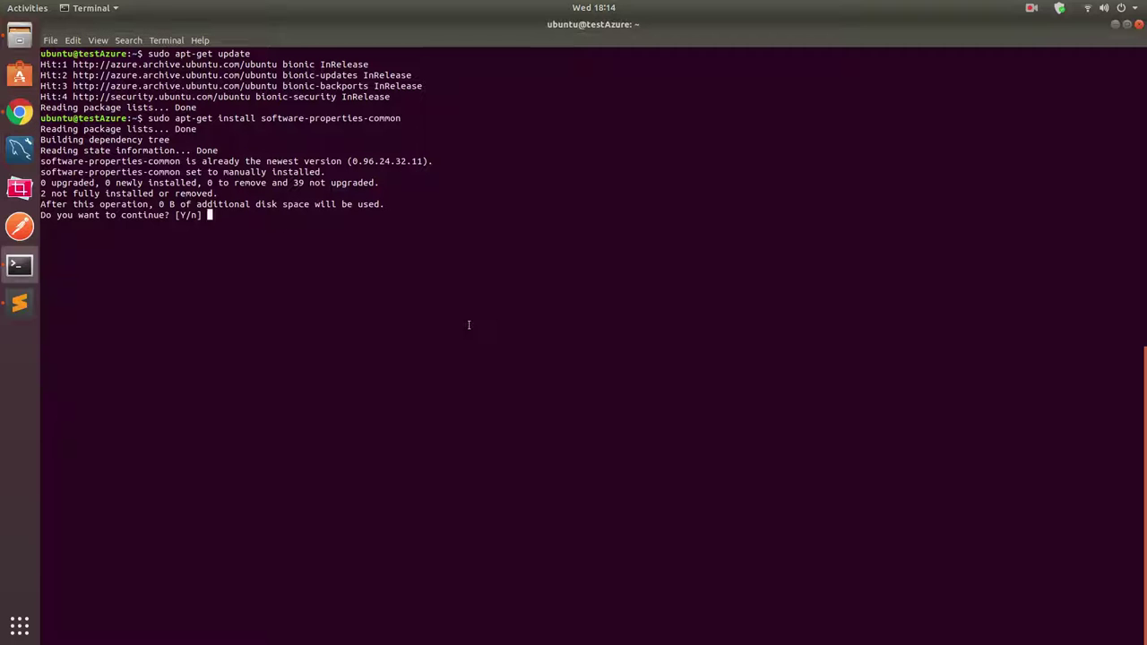
key(Return)
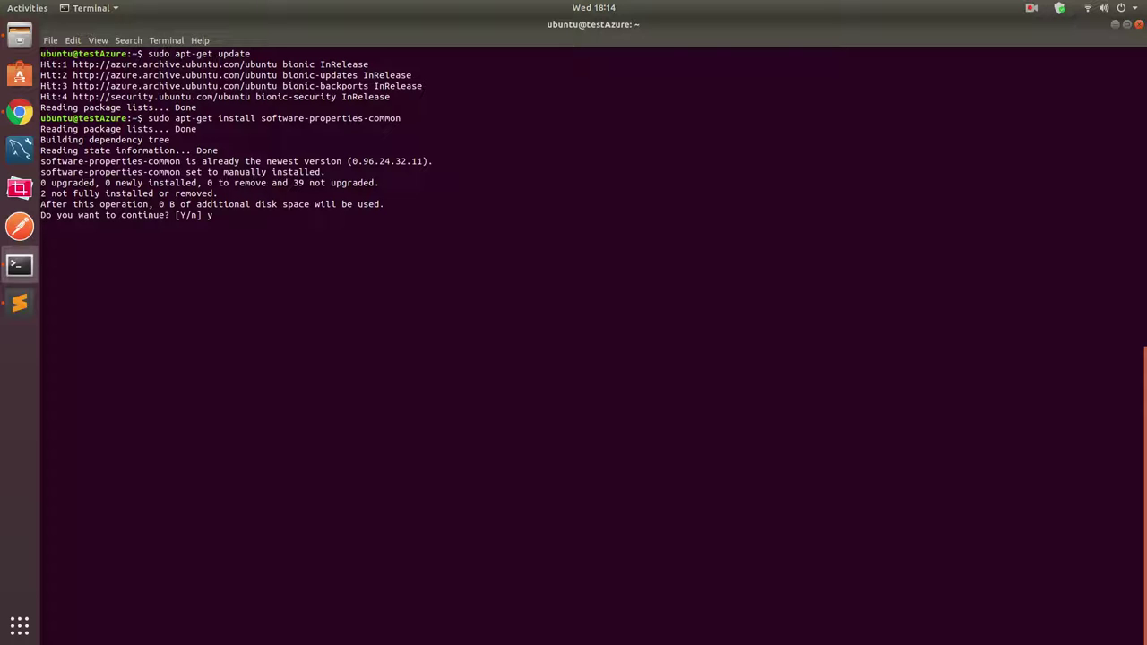